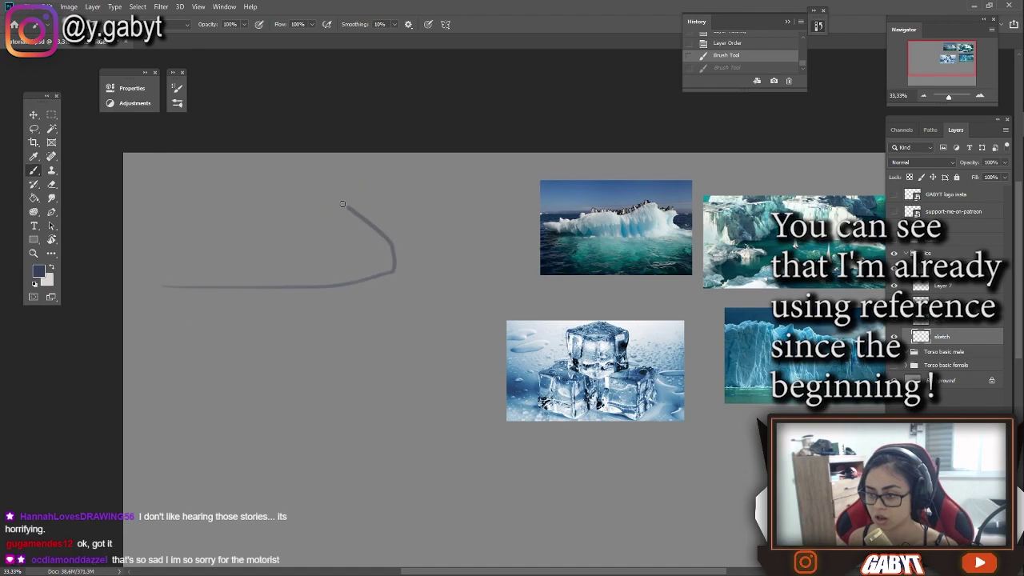
- Sketch a triangle-like iceberg outline with a curved inner line marking the arch opening
key(ctrl+plus)
drag(330, 201, 338, 260)
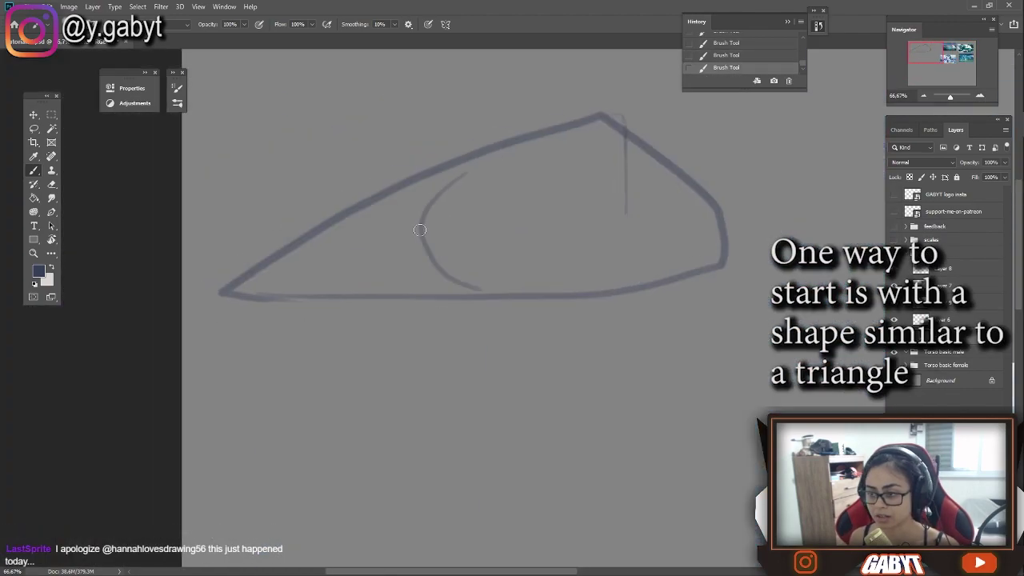
key(ctrl+0)
key(ctrl+plus)
drag(868, 179, 652, 163)
right_click(340, 217)
drag(240, 223, 296, 209)
- Refine the iceberg outline with the brush and eraser, breaking its contour into jagged ice edges
key(e)
drag(392, 240, 404, 299)
key(b)
drag(364, 200, 392, 300)
mouse_move(351, 46)
mouse_down()
mouse_move(240, 96)
mouse_move(90, 97)
mouse_move(293, 92)
mouse_move(41, 88)
mouse_up()
drag(942, 336, 925, 264)
- Shade the two arch openings and sketch vertical ice folds down the iceberg's face
drag(93, 399, 459, 331)
drag(360, 311, 361, 350)
mouse_move(496, 279)
mouse_down()
mouse_move(210, 276)
mouse_move(540, 226)
mouse_move(197, 307)
mouse_move(561, 251)
mouse_up()
key(e)
key(b)
mouse_move(272, 169)
mouse_down()
mouse_move(202, 211)
mouse_move(197, 226)
mouse_up()
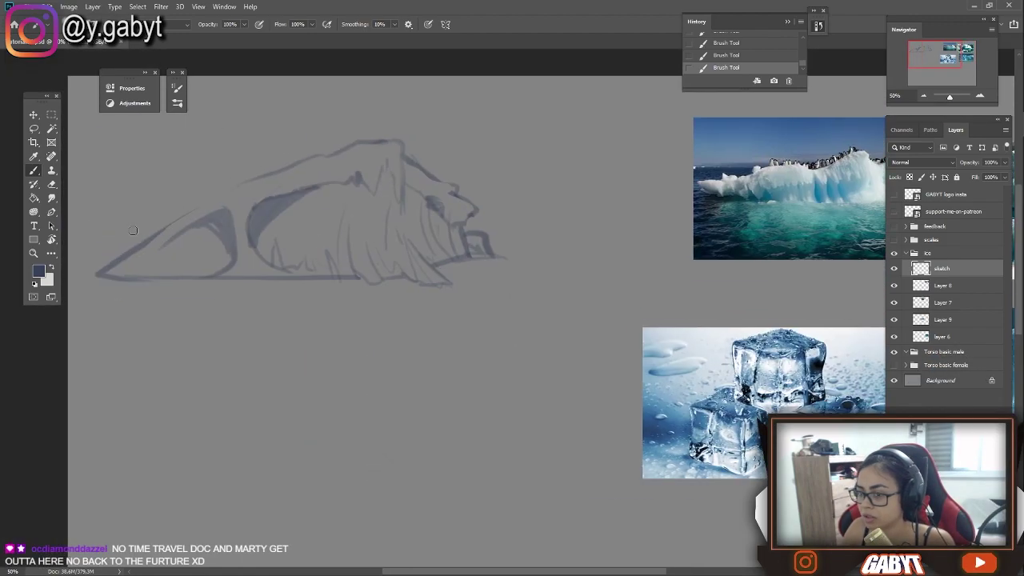
- Sketch a flat ice block at the iceberg's low end, with small floes and water lines in front
drag(123, 259, 195, 255)
drag(196, 255, 191, 280)
mouse_move(99, 261)
mouse_down()
mouse_move(178, 258)
mouse_move(126, 287)
mouse_move(235, 302)
mouse_up()
drag(480, 281, 503, 287)
drag(408, 306, 476, 302)
scroll(293, 297, down, 3)
scroll(328, 228, up, 3)
scroll(328, 228, left, 3)
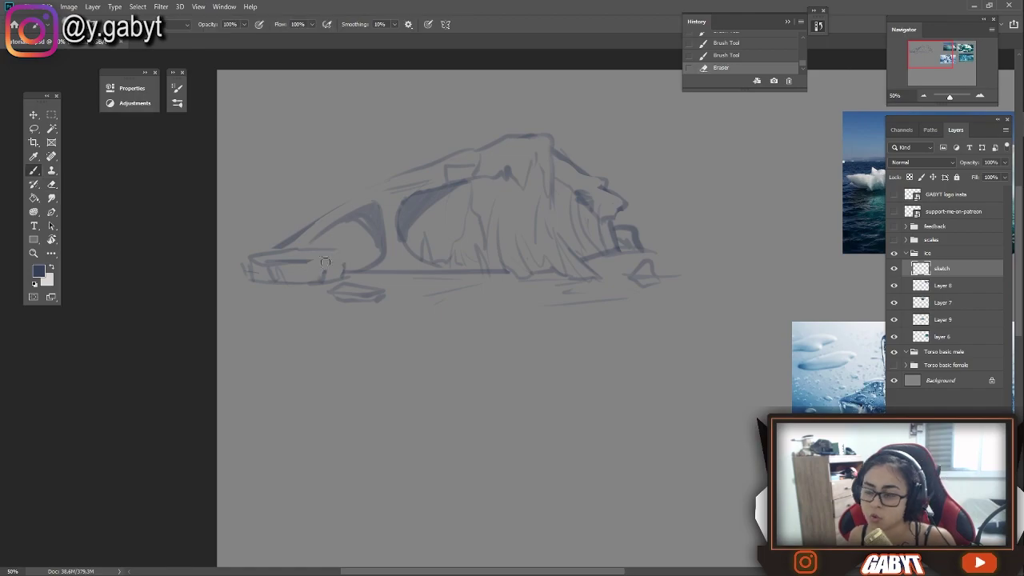
- Trace one vertical ridge over the glacier wall reference photo and erase the stroke
scroll(328, 228, right, 3)
scroll(328, 228, right, 5)
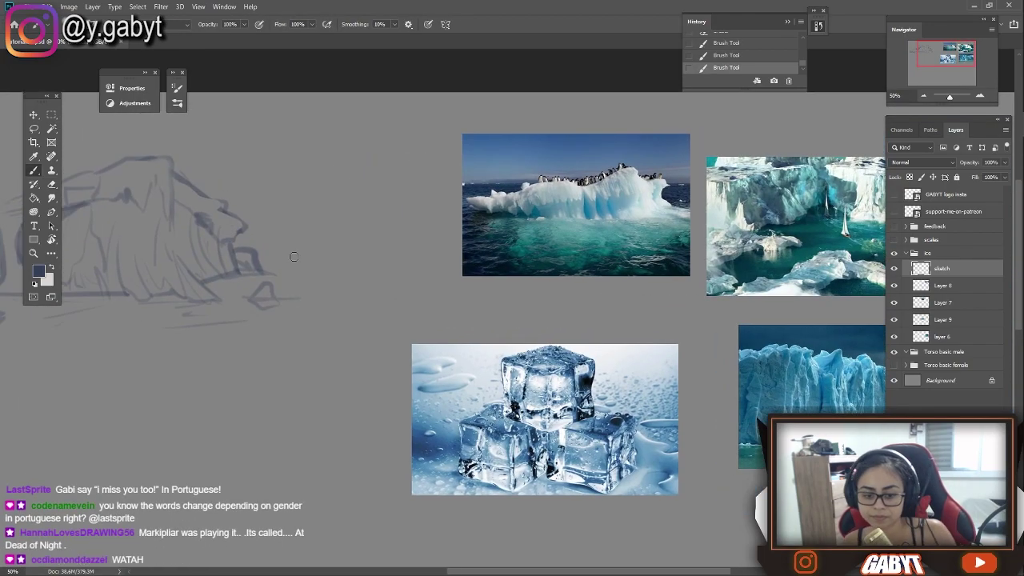
scroll(182, 260, left, 5)
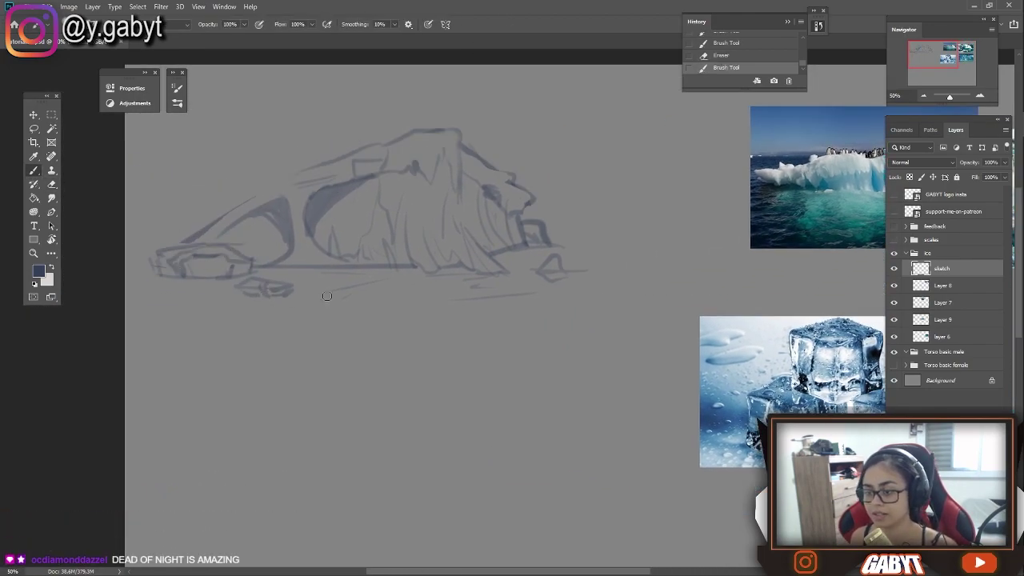
scroll(290, 294, right, 5)
scroll(639, 472, up, 4)
drag(295, 92, 228, 452)
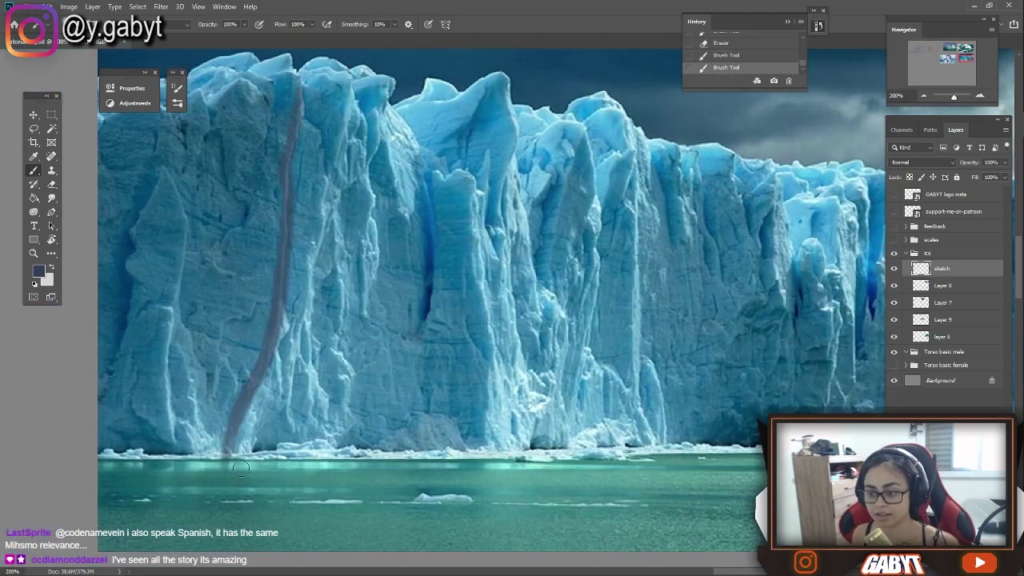
drag(238, 486, 288, 96)
scroll(314, 139, down, 5)
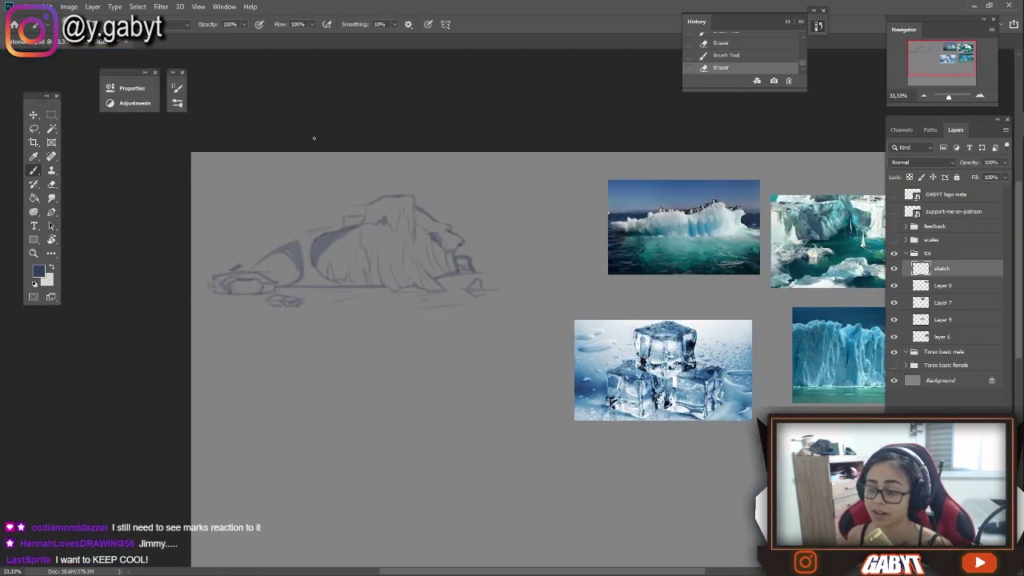
- Adjust the iceberg sketch with Free Transform and add horizon lines and shading on its face
scroll(314, 138, right, 3)
key(ctrl+t)
drag(297, 306, 313, 310)
key(Return)
- Duplicate the sketch beside the original, arrange the reference photos below, and name the sketch layers 01 and 02
scroll(385, 272, right, 3)
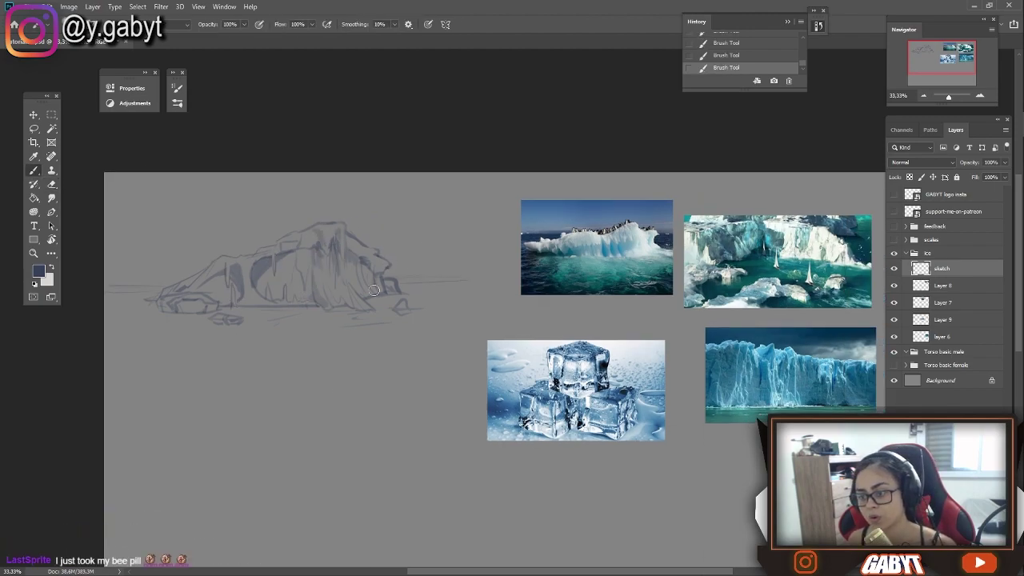
mouse_move(805, 267)
mouse_down()
mouse_move(898, 239)
mouse_move(685, 284)
mouse_up()
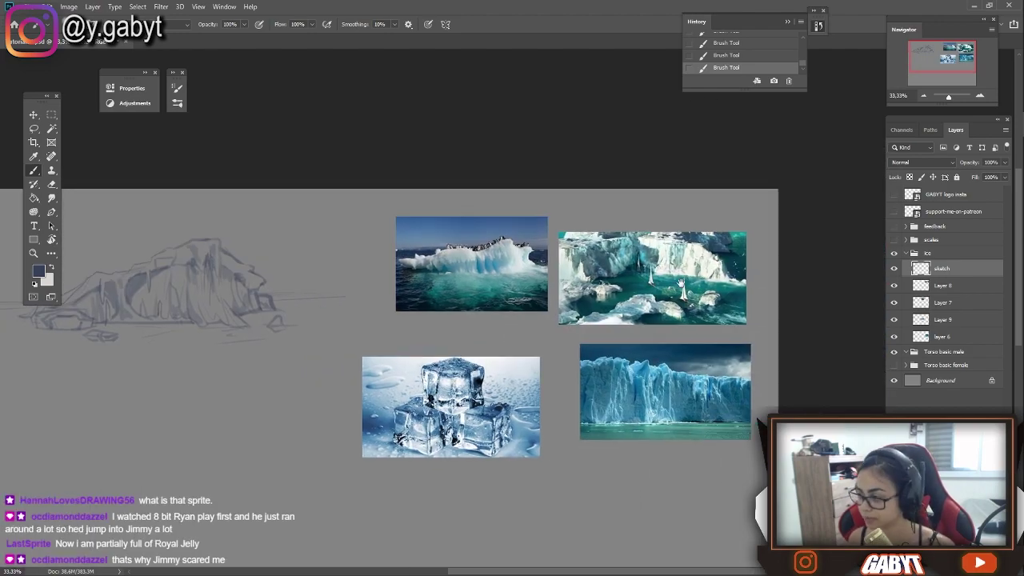
double_click(942, 285)
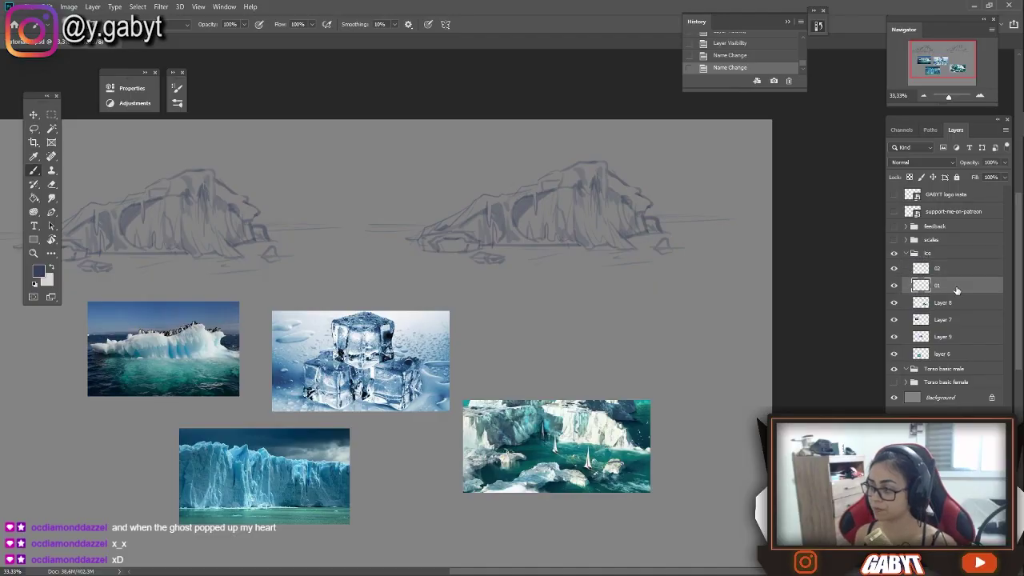
- Paint a rough teal backdrop around the second sketch with a textured brush on its own layer named base
right_click(527, 310)
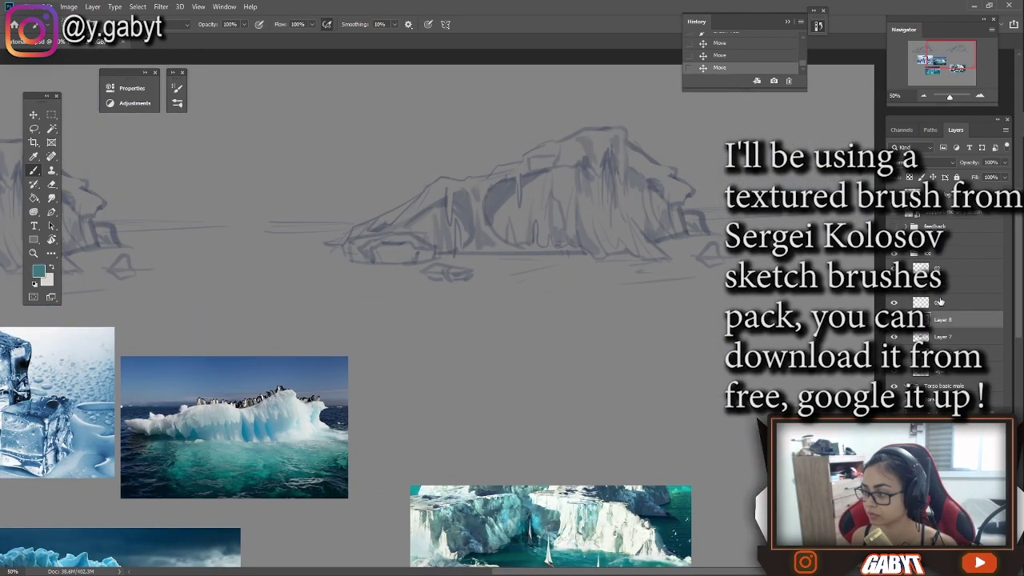
mouse_move(320, 256)
mouse_down()
mouse_move(418, 299)
mouse_move(320, 201)
mouse_move(336, 266)
mouse_up()
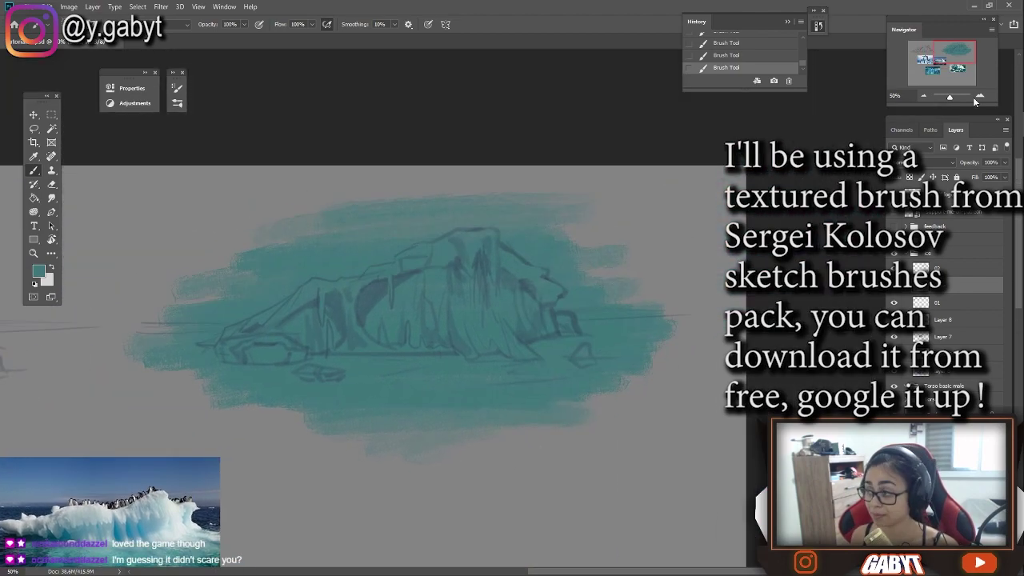
- Select the second iceberg and its small floes by tracing their outlines with the Lasso tool
key(ctrl+plus)
key(l)
drag(679, 244, 582, 134)
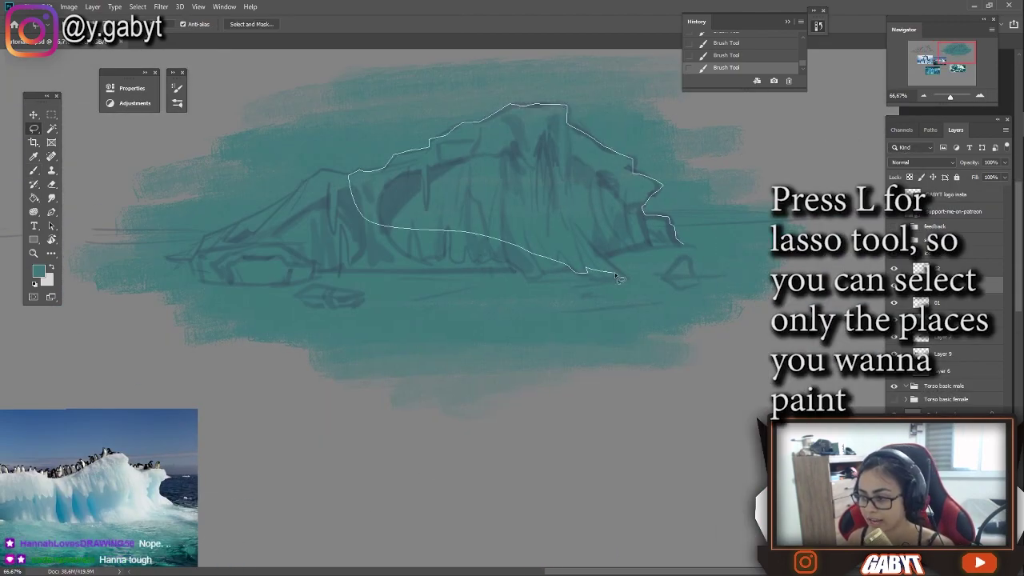
drag(449, 235, 629, 250)
drag(527, 185, 493, 199)
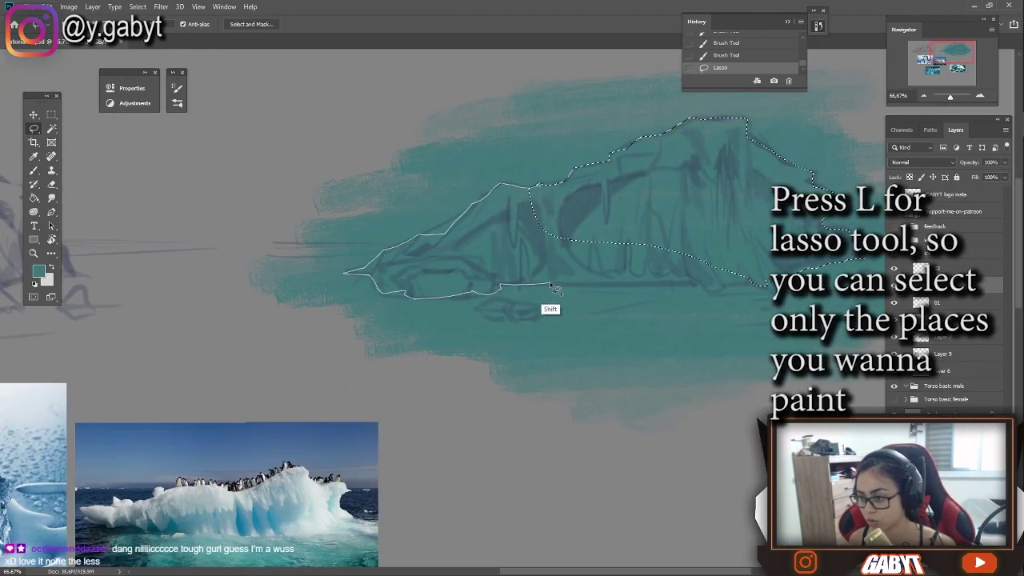
drag(730, 292, 660, 283)
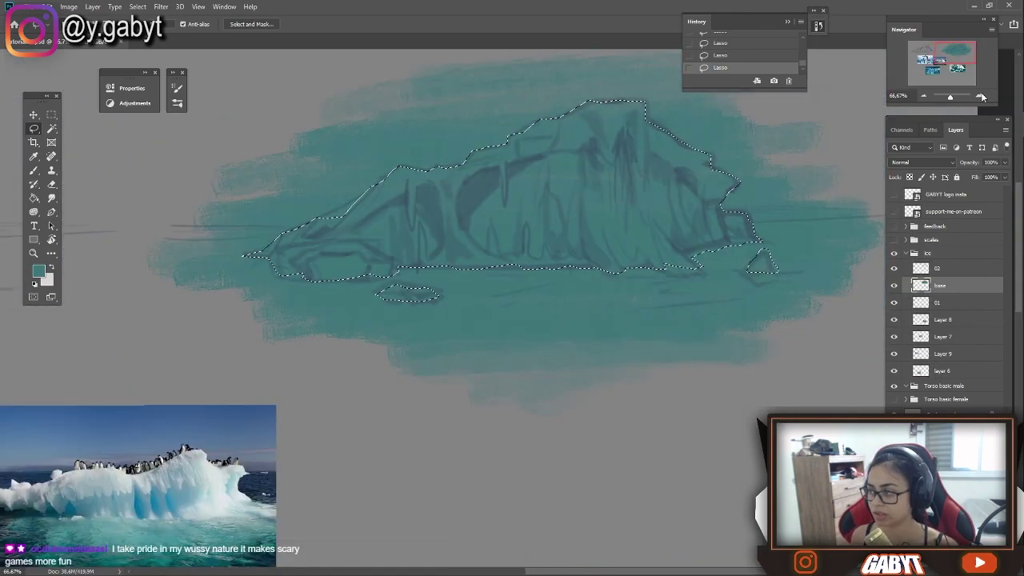
- Sample a light ice blue, fill the selected iceberg and floes with it, and deselect
key(ctrl+plus)
scroll(317, 482, left, 5)
scroll(549, 313, up, 2)
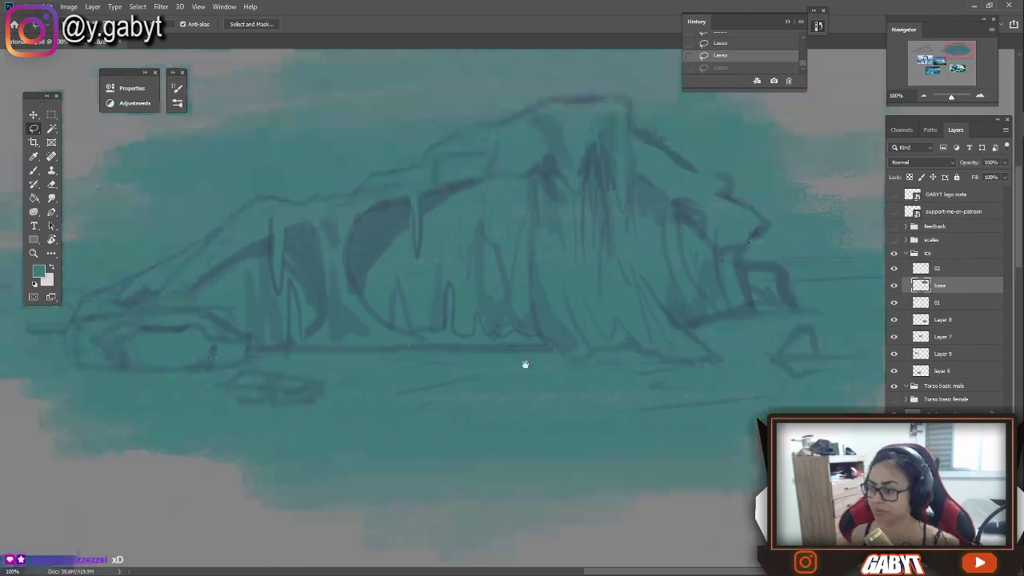
scroll(395, 419, left, 2)
scroll(394, 390, down, 5)
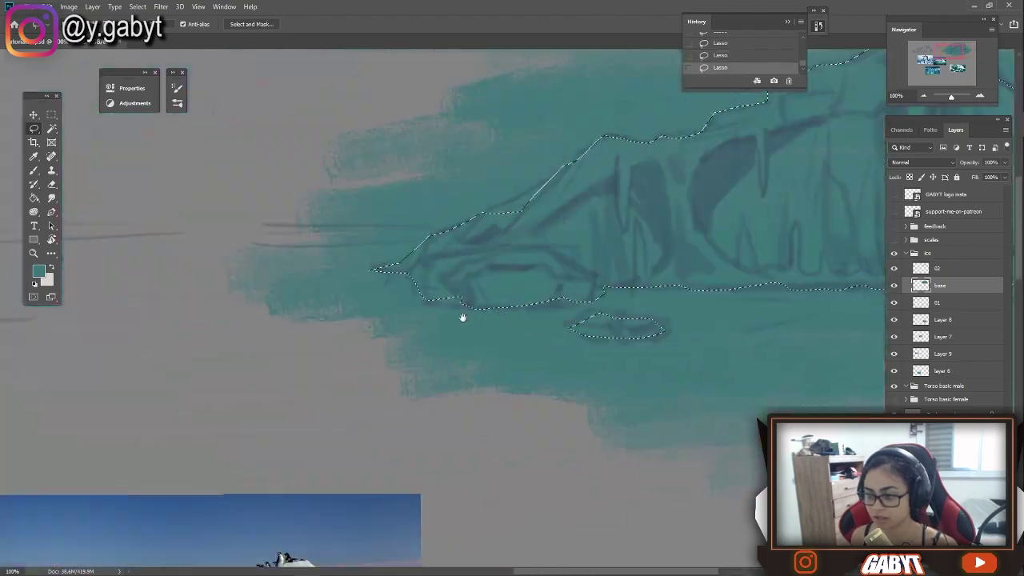
scroll(174, 352, left, 5)
key(i)
click(517, 331)
scroll(517, 331, up, 3)
scroll(521, 205, right, 5)
key(g)
click(521, 205)
key(ctrl+d)
- Set the 02 sketch layer to Color Burn at 72% opacity and clip it to the base layer
key(ctrl+minus)
click(935, 268)
click(920, 162)
click(920, 232)
drag(969, 162, 960, 164)
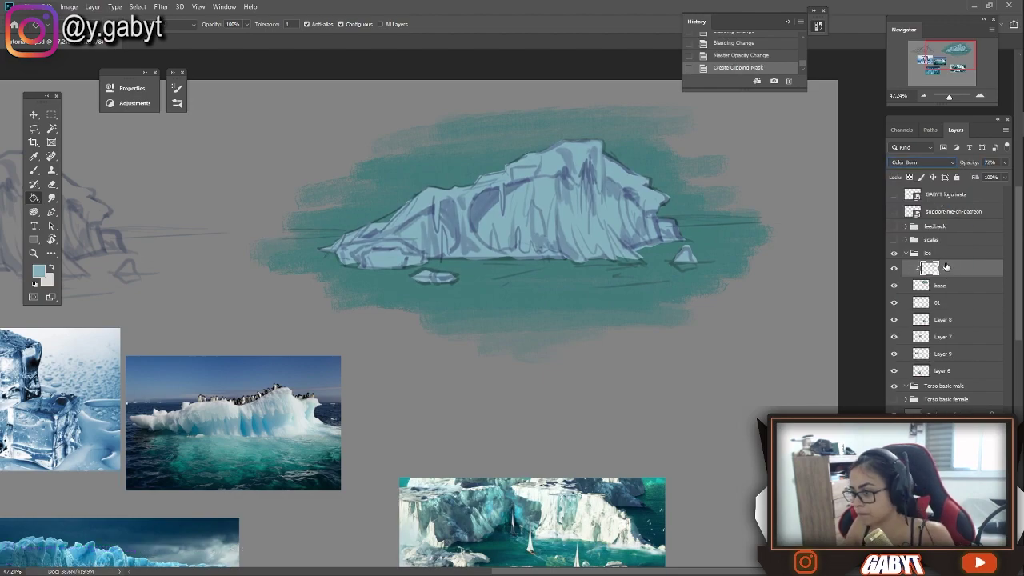
- Merge the sketch into the base layer and paint dark navy water along the horizon on both sides of the iceberg
drag(473, 291, 507, 247)
key(b)
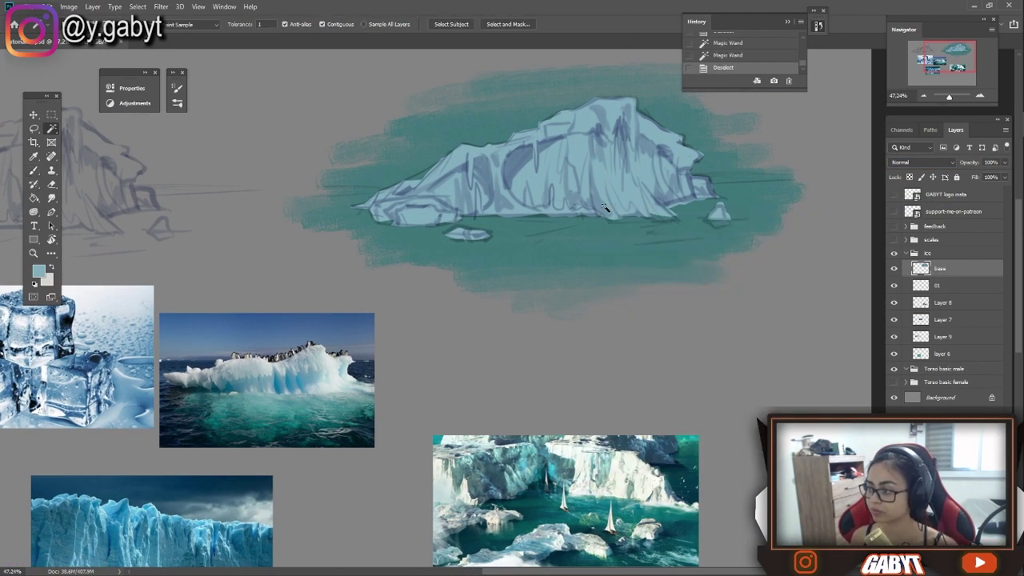
drag(639, 239, 684, 245)
key(b)
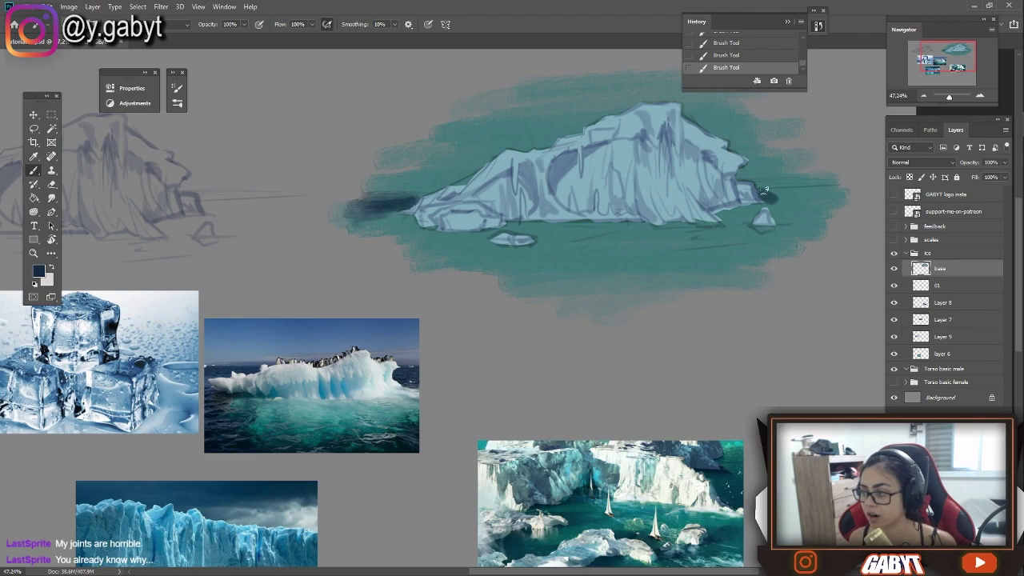
drag(766, 196, 818, 185)
drag(358, 213, 407, 231)
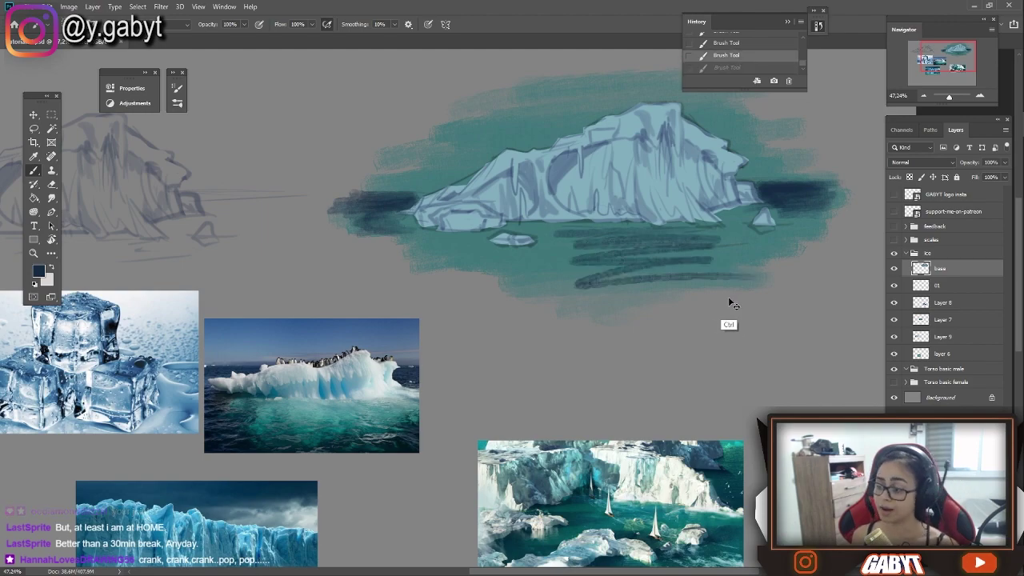
- Undo the dark strokes on the water below the iceberg and examine the penguin iceberg reference photo up close
key(ctrl+z)
mouse_move(670, 304)
mouse_down()
mouse_move(659, 254)
mouse_move(698, 259)
mouse_up()
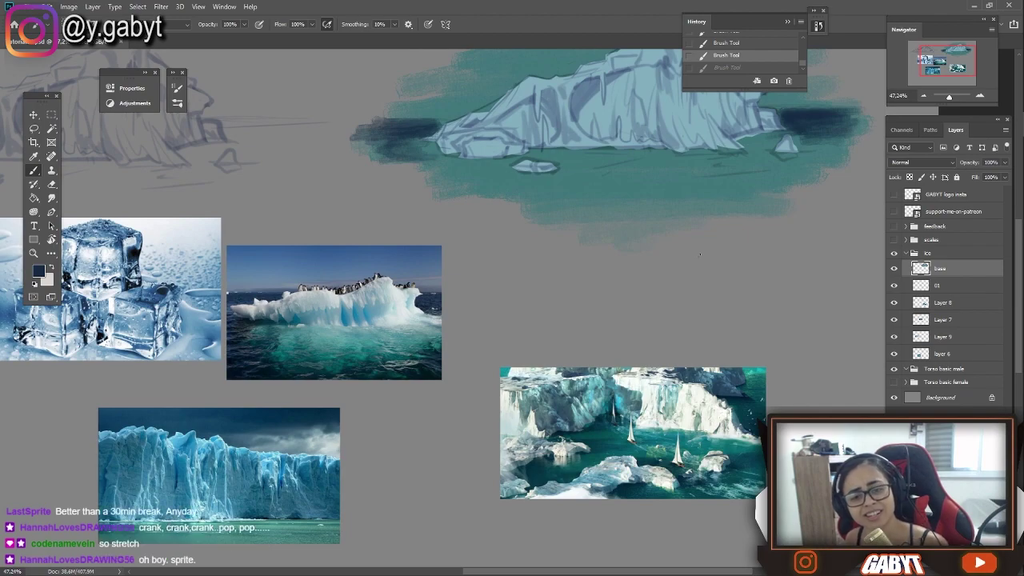
drag(345, 341, 591, 235)
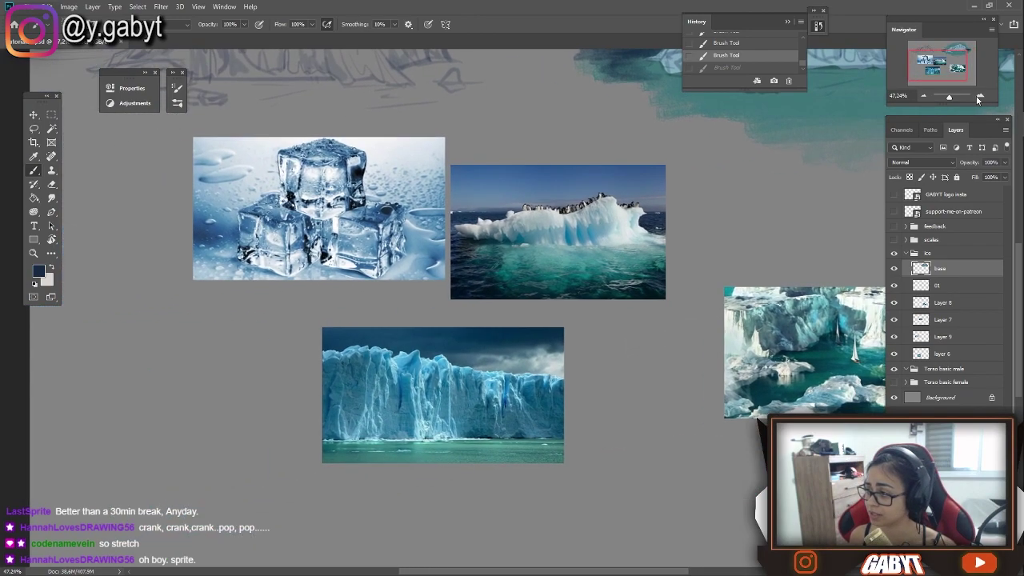
scroll(640, 234, up, 3)
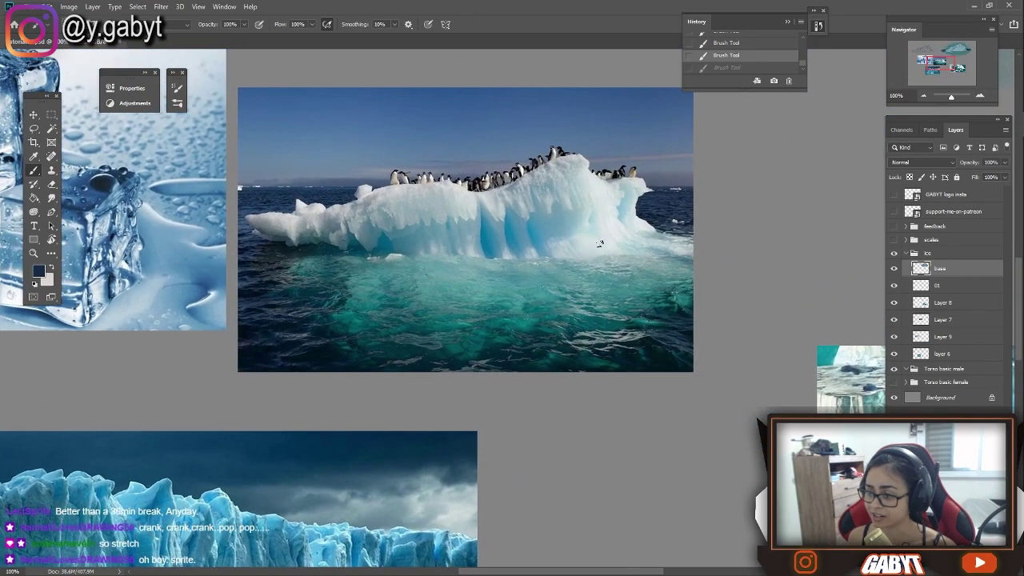
- Mark the bright green water area in the penguin iceberg photo with brush strokes and undo them
mouse_move(448, 277)
mouse_down()
mouse_move(602, 288)
mouse_move(344, 307)
mouse_move(656, 324)
mouse_move(559, 308)
mouse_up()
key(ctrl+z)
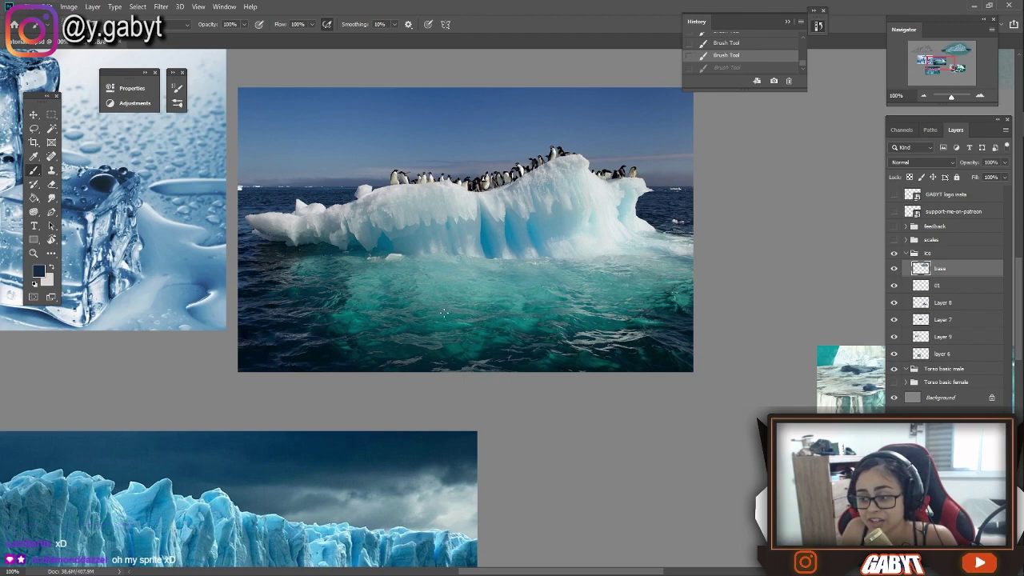
mouse_move(568, 289)
mouse_down()
mouse_move(421, 319)
mouse_move(353, 304)
mouse_up()
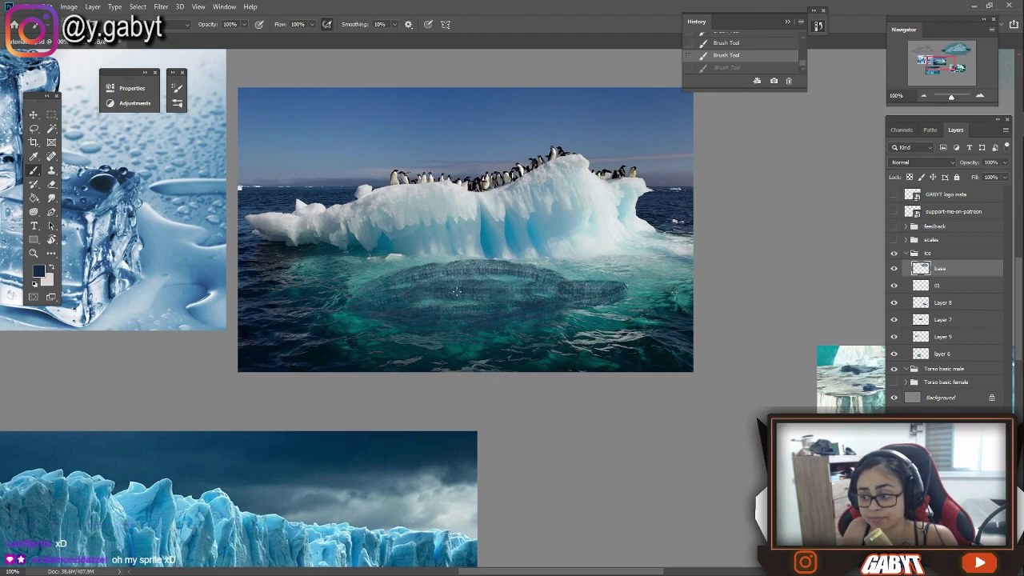
mouse_move(429, 283)
mouse_down()
mouse_move(688, 297)
mouse_move(437, 277)
mouse_move(504, 518)
mouse_up()
key(ctrl+z)
- Select the painted backdrop with the Magic Wand, hide the selection edges, and paint brighter teal water below the iceberg
scroll(355, 363, up, 1)
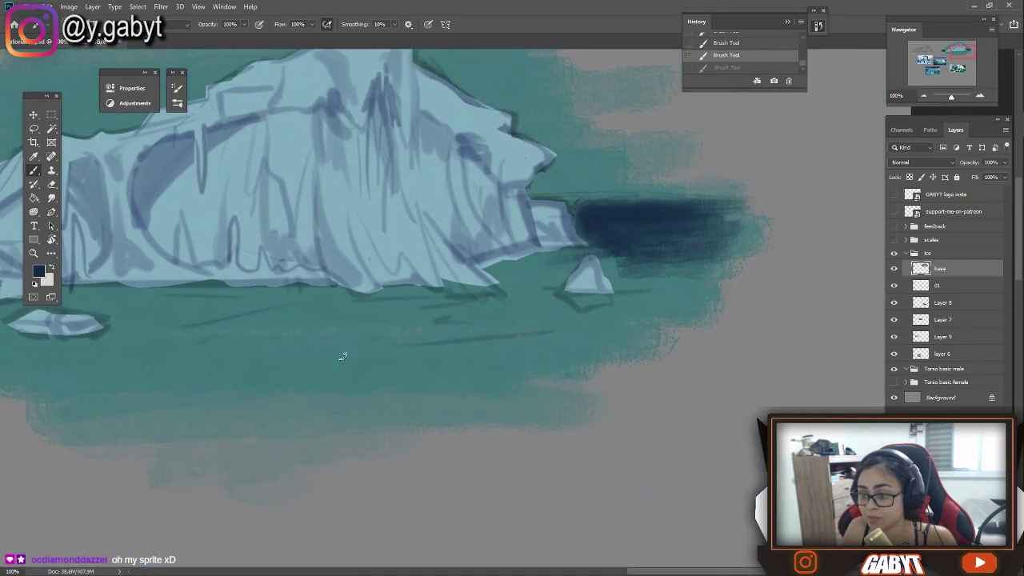
scroll(798, 128, down, 3)
drag(271, 368, 418, 290)
key(w)
click(461, 227)
shift+click(462, 226)
key(ctrl+h)
key(b)
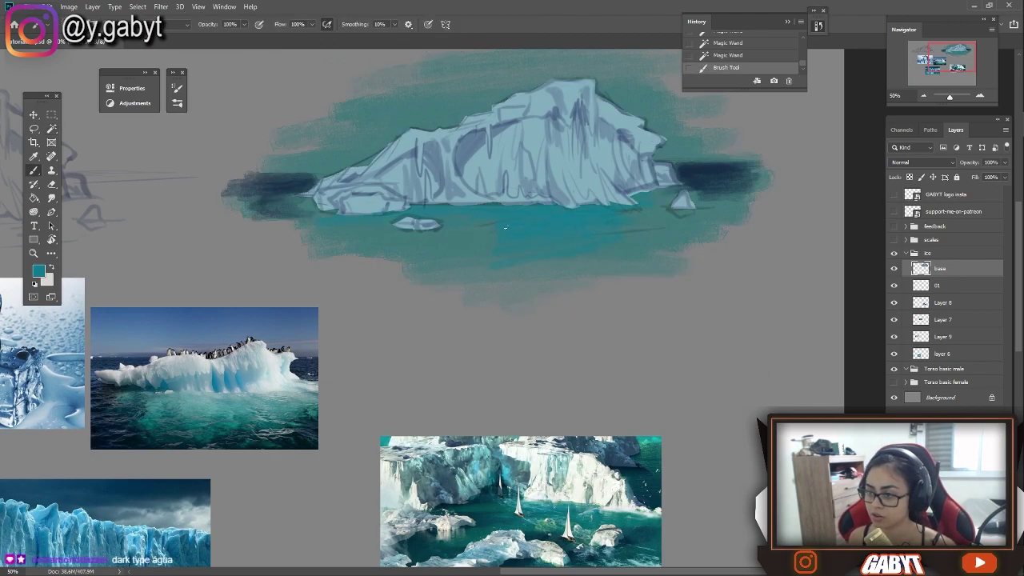
- Choose a greyish blue and paint the sky behind the iceberg with it
alt+click(370, 208)
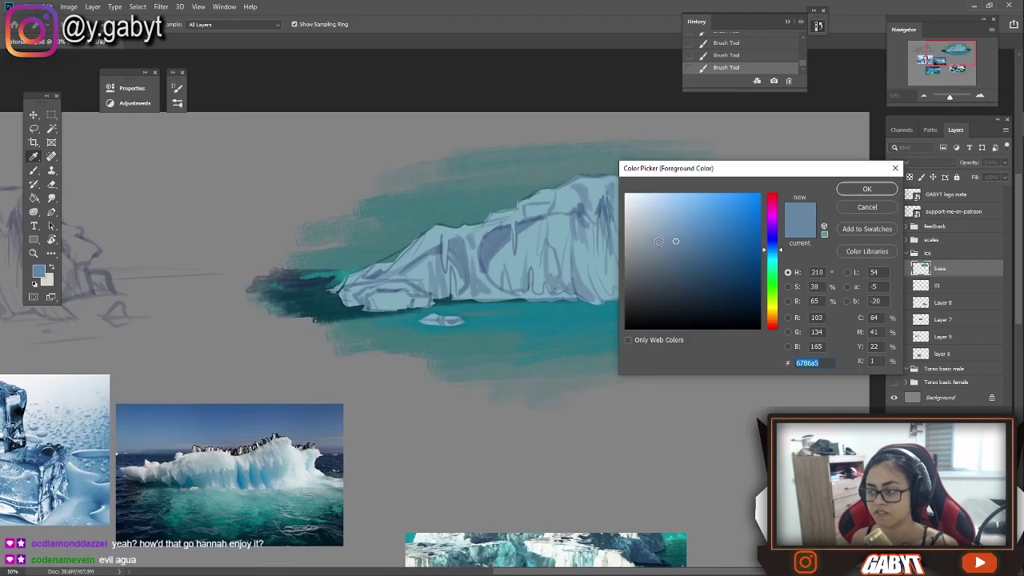
key(Return)
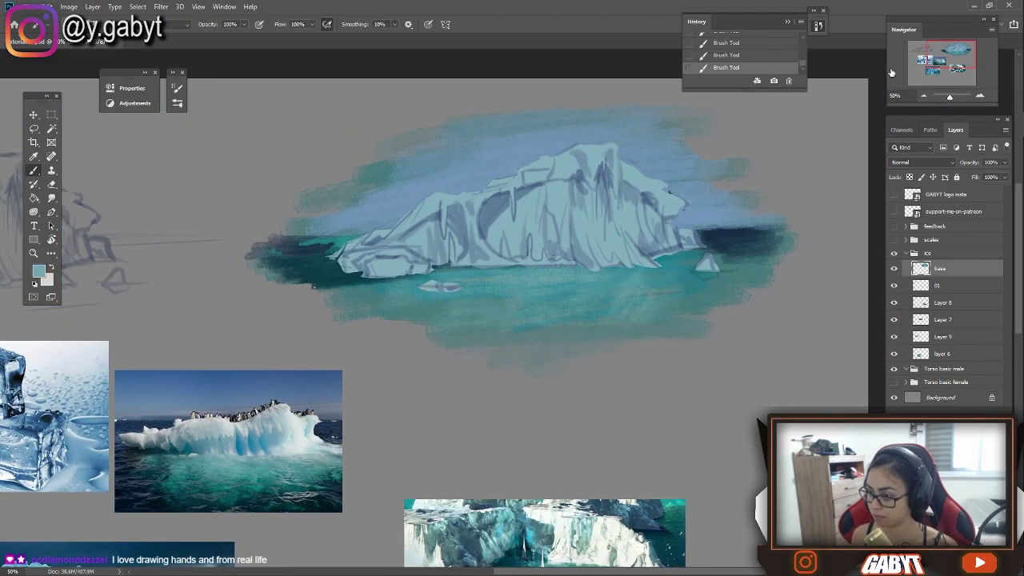
- Rename the painted iceberg layer as 02 and clear the selection
scroll(686, 209, down, 3)
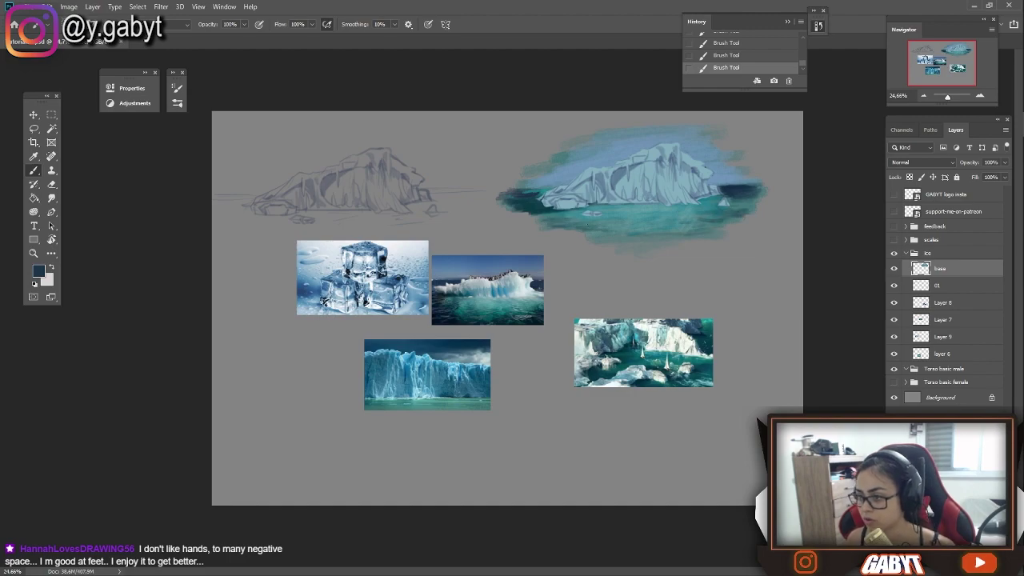
scroll(658, 276, up, 1)
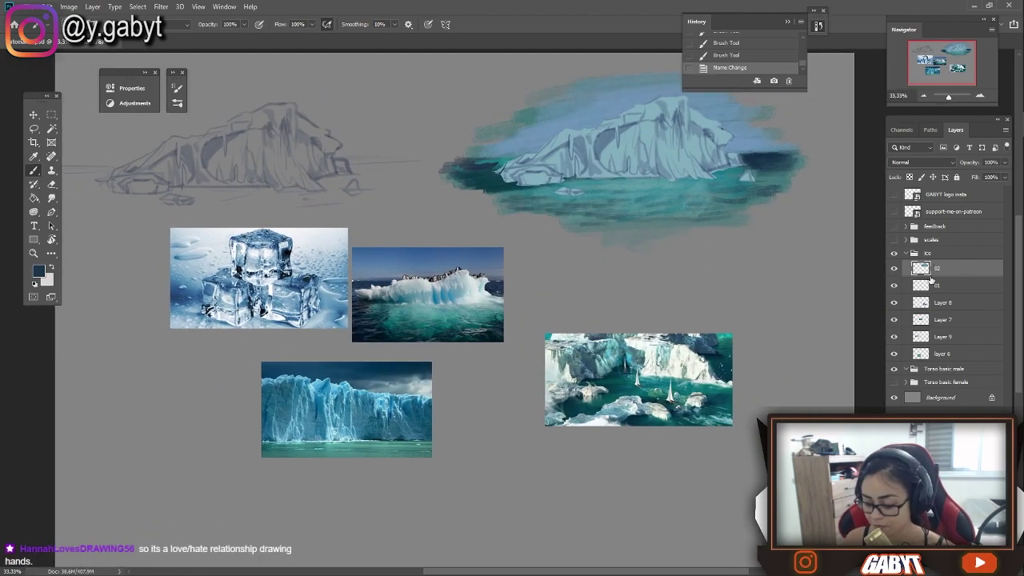
key(ctrl+j)
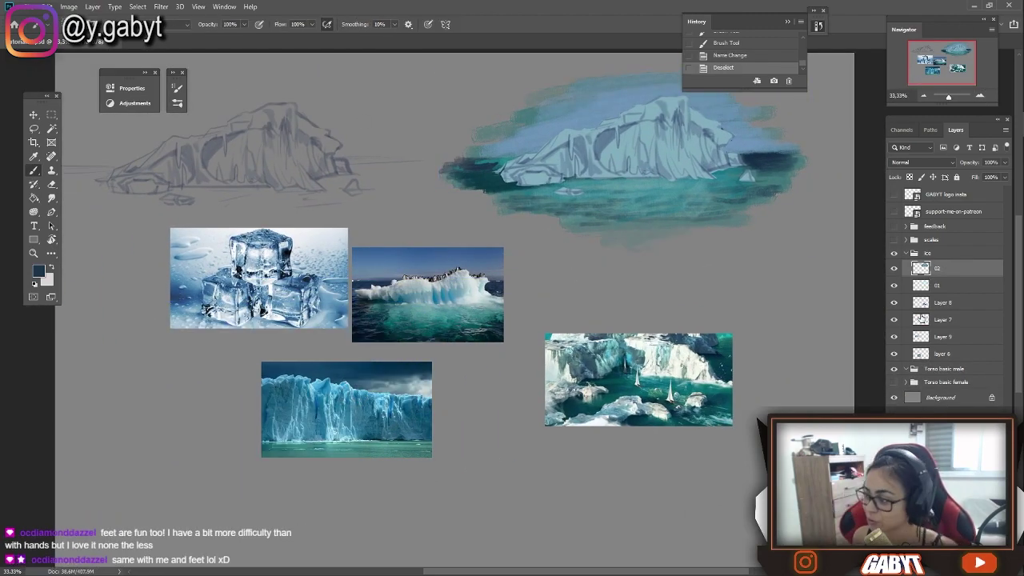
- Duplicate the painted iceberg as layer 03, place the copy below the first sketch, and group the reference photos beside it
right_click(896, 308)
click(872, 179)
key(ctrl+t)
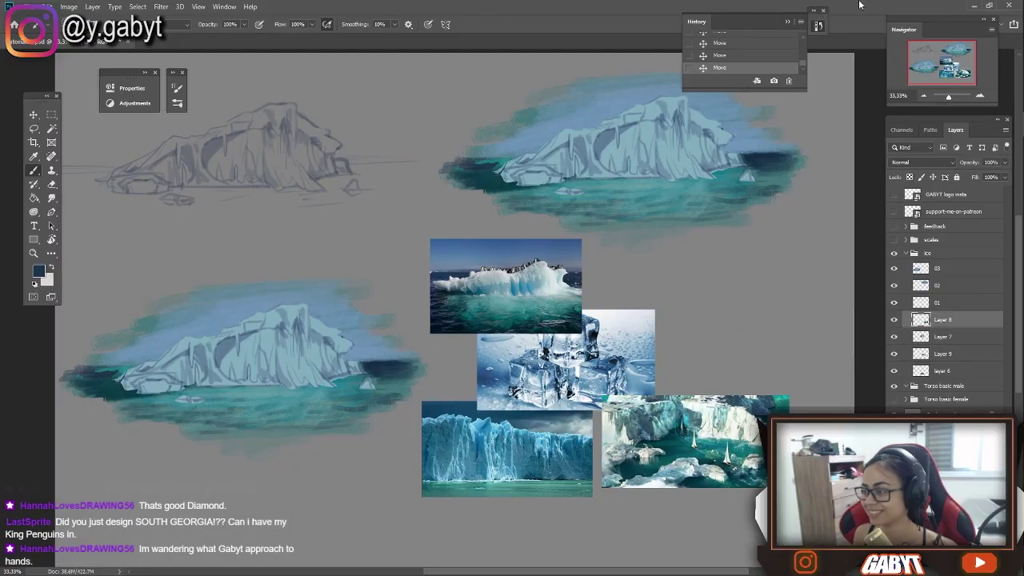
scroll(620, 249, up, 3)
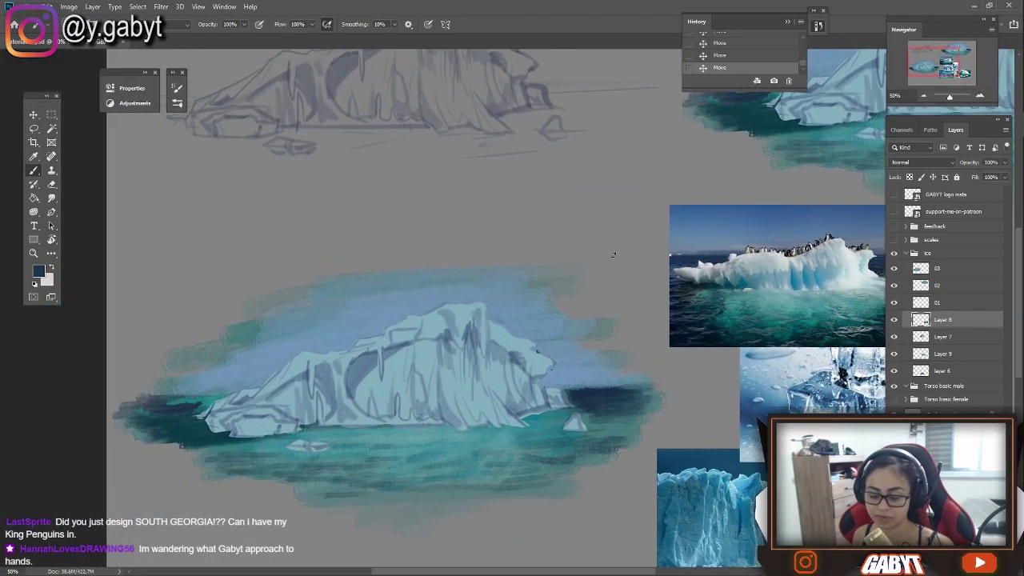
- Trace around the whole iceberg silhouette on layer 03 with the Lasso, adding each section to the selection
scroll(909, 96, down, 1)
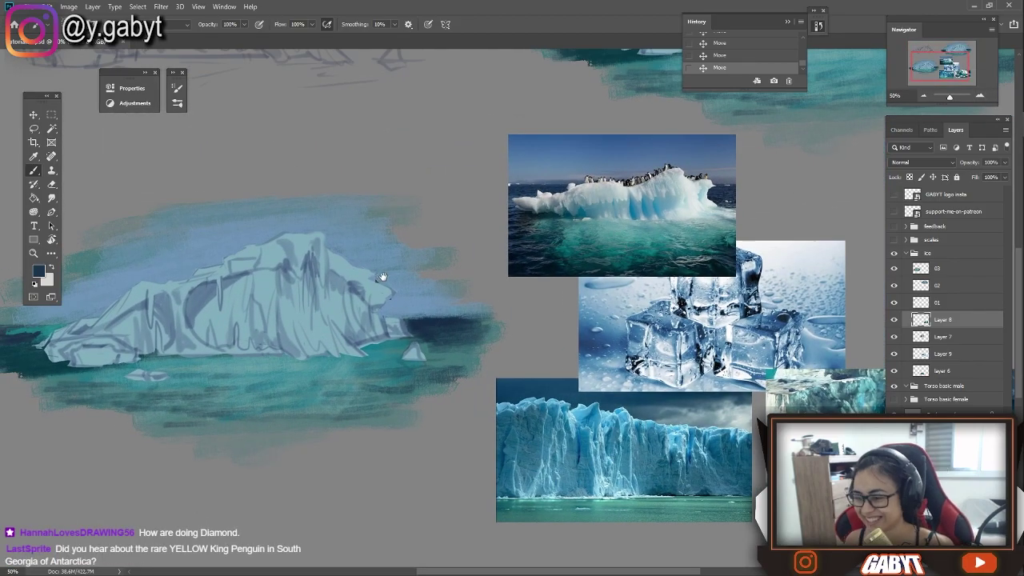
drag(617, 235, 377, 279)
scroll(425, 359, up, 2)
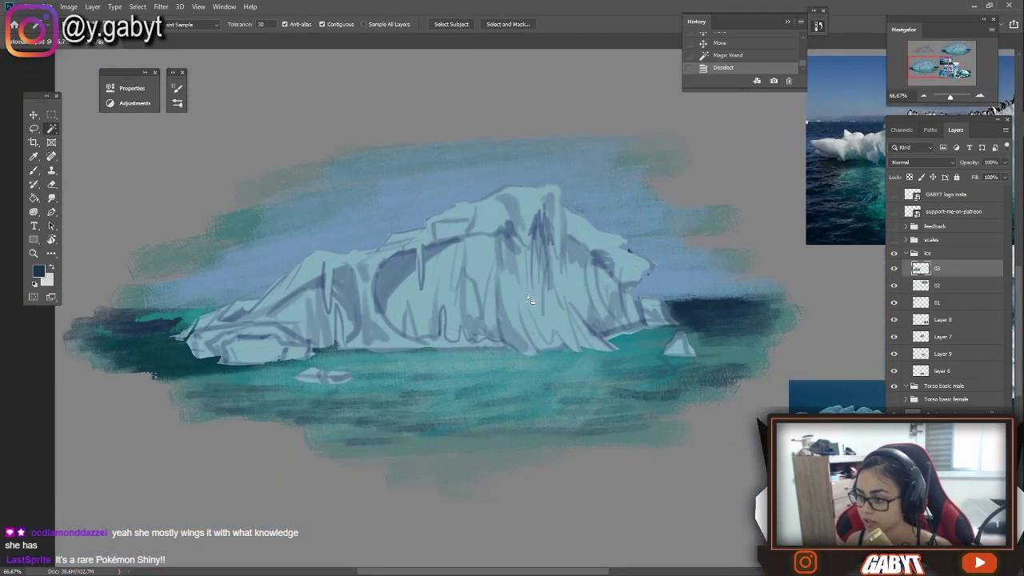
mouse_move(640, 302)
mouse_down()
mouse_move(574, 208)
mouse_move(483, 293)
mouse_move(644, 331)
mouse_up()
scroll(756, 190, left, 5)
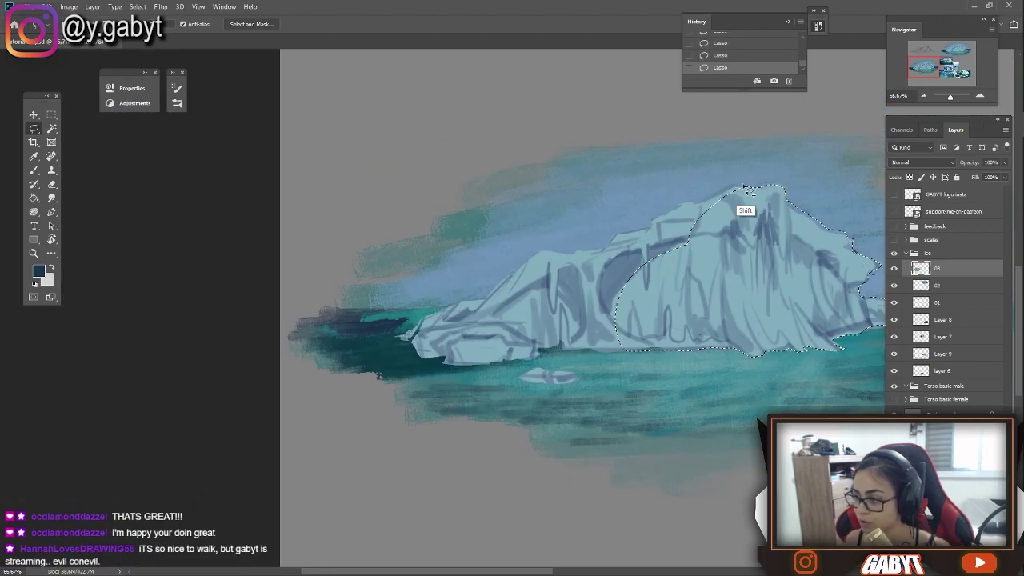
scroll(581, 253, left, 3)
scroll(580, 253, down, 1)
drag(580, 253, 606, 237)
mouse_move(519, 280)
mouse_down()
mouse_move(603, 302)
mouse_move(654, 289)
mouse_up()
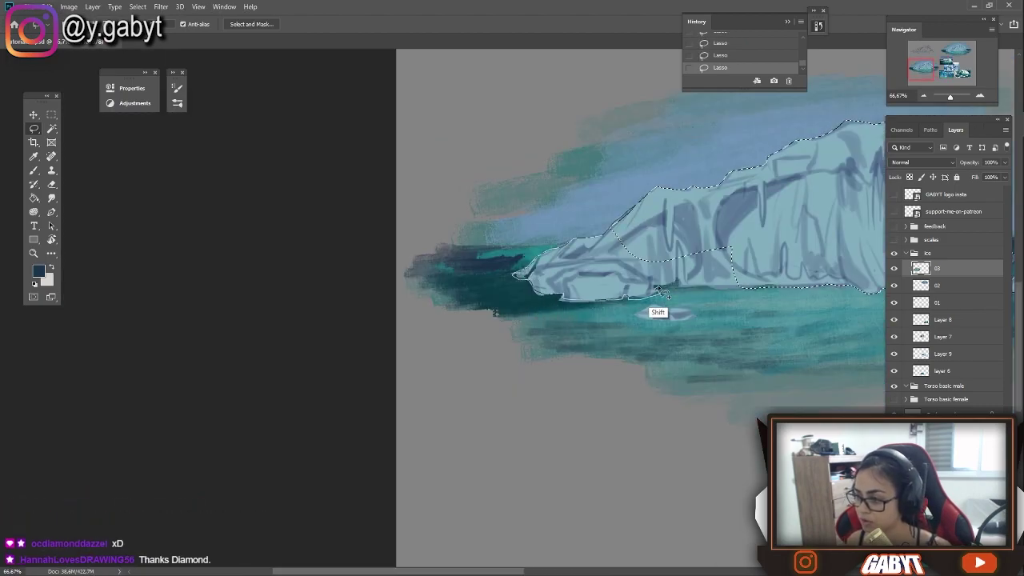
scroll(671, 252, down, 1)
scroll(582, 160, right, 6)
- Copy the selected iceberg to its own layer, check it in isolation, and lock its transparent pixels
scroll(583, 160, up, 2)
key(ctrl+d)
alt+click(893, 268)
alt+click(893, 268)
key(b)
key(l)
- Select the light-catching areas with the Lasso: the snow cap with icicles, the arch rim with ice spikes, and the right shoulder
scroll(462, 373, right, 3)
scroll(462, 373, up, 2)
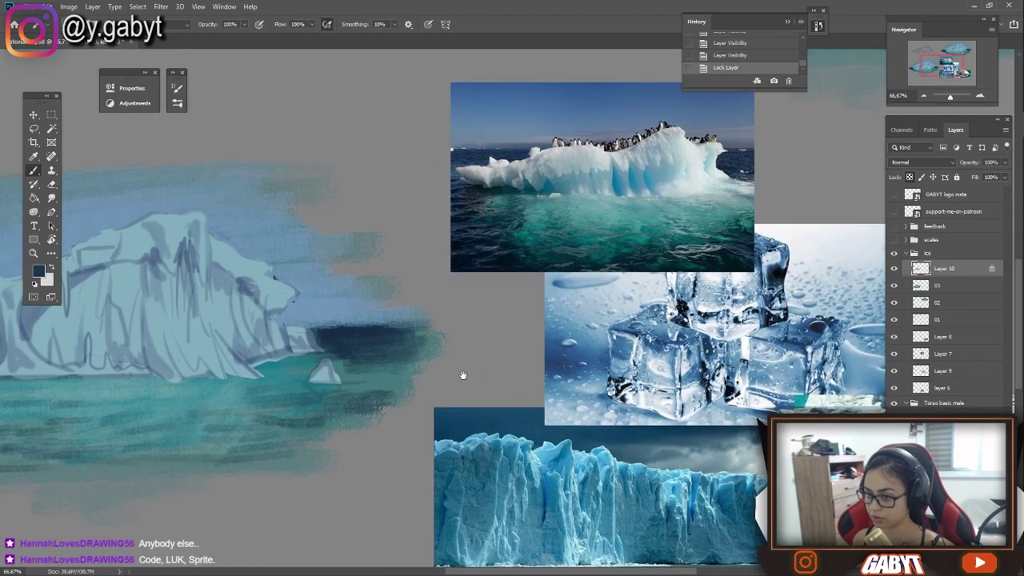
drag(458, 194, 486, 214)
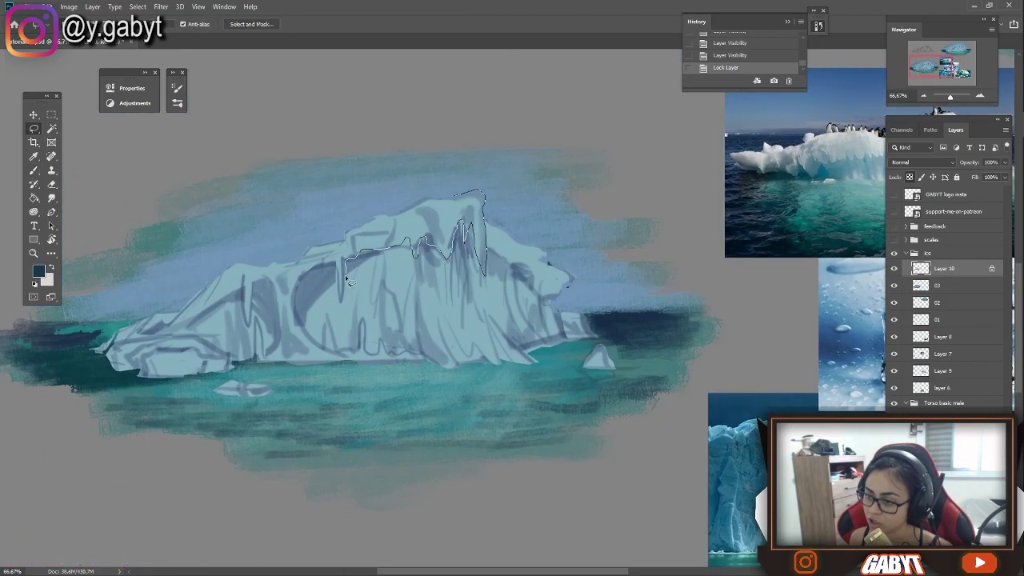
drag(350, 272, 479, 156)
drag(442, 240, 340, 276)
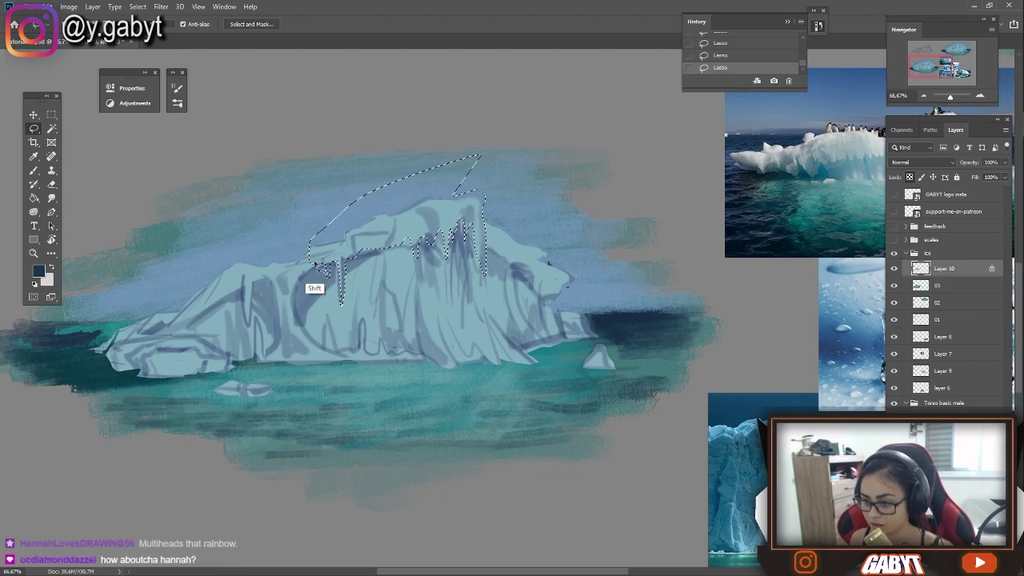
mouse_move(349, 362)
mouse_down()
mouse_move(326, 356)
mouse_move(360, 353)
mouse_up()
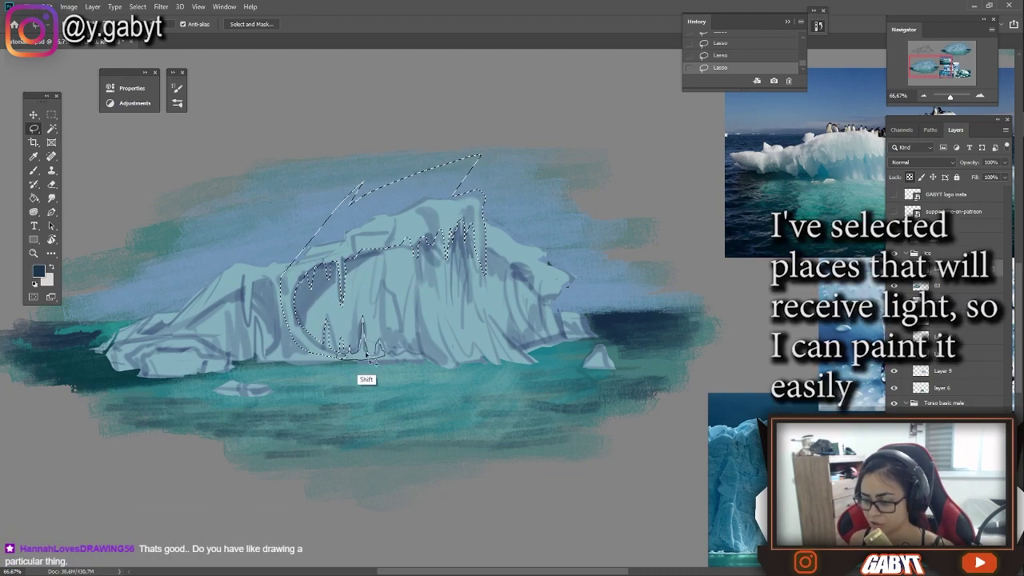
drag(462, 292, 472, 320)
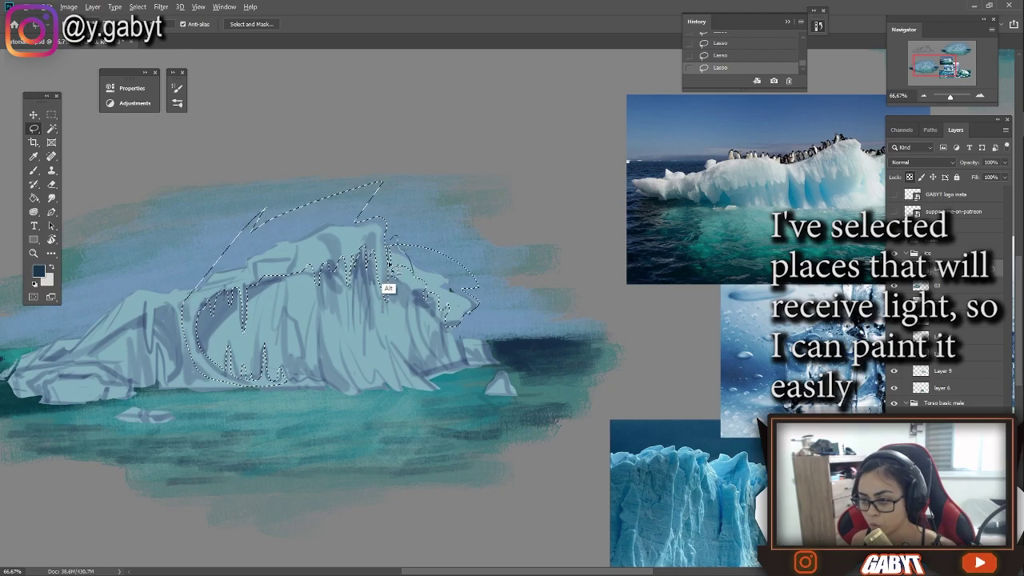
- Paint the selected snow cap, icicles, arch rim and right shoulder with textured near-white strokes
key(b)
key(x)
drag(382, 231, 379, 296)
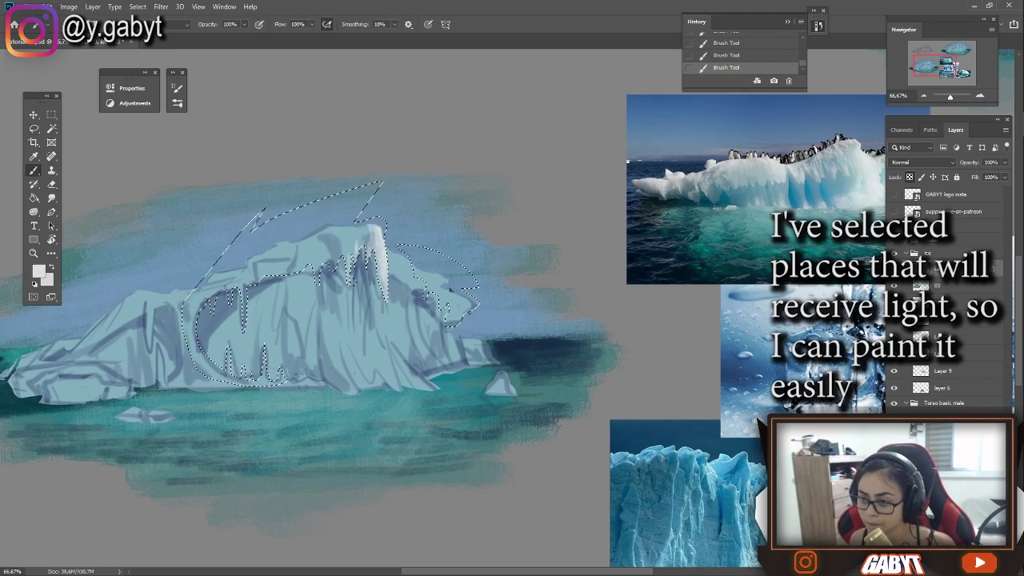
drag(440, 280, 467, 308)
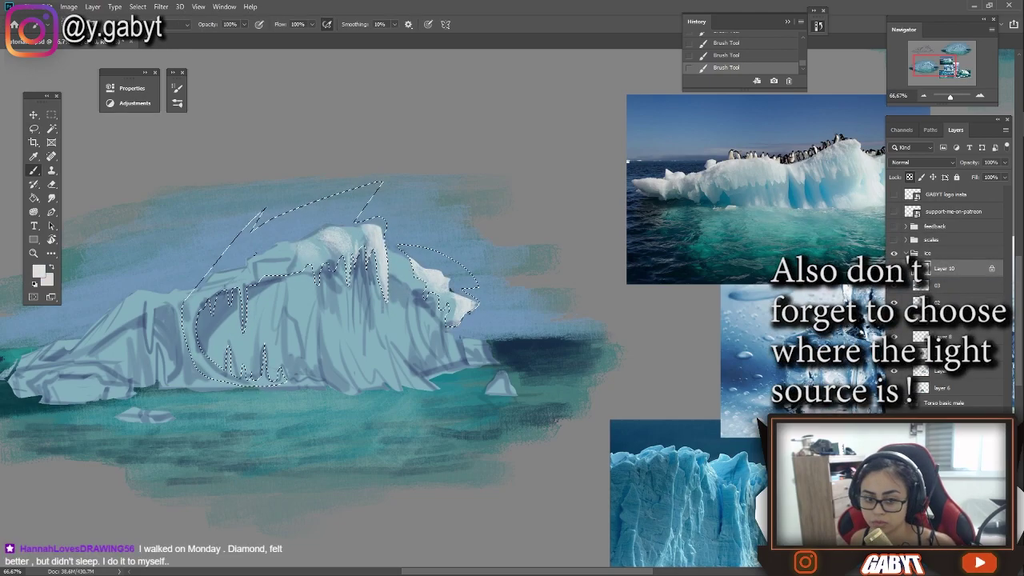
drag(242, 286, 245, 332)
drag(200, 304, 210, 364)
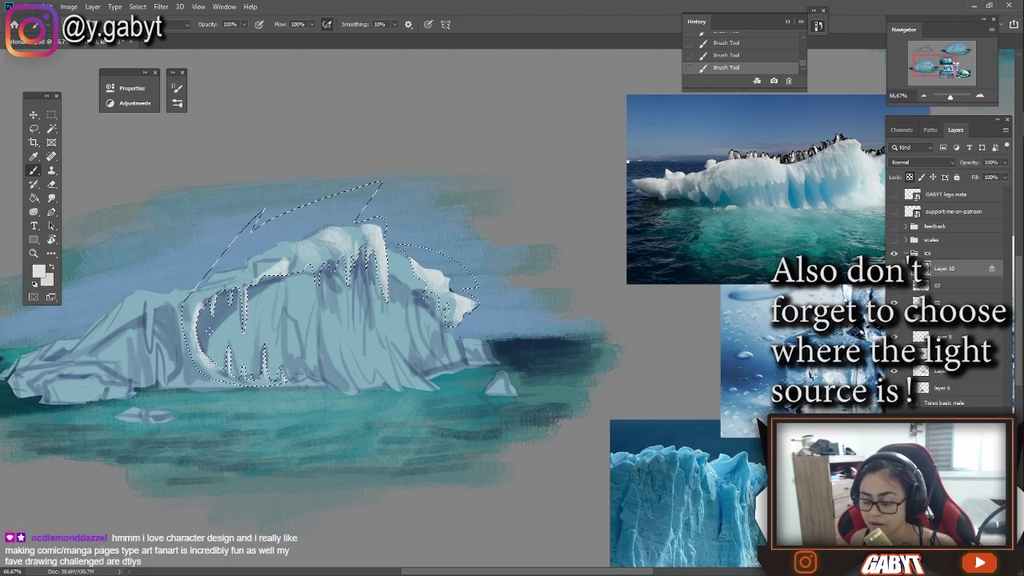
drag(340, 236, 352, 276)
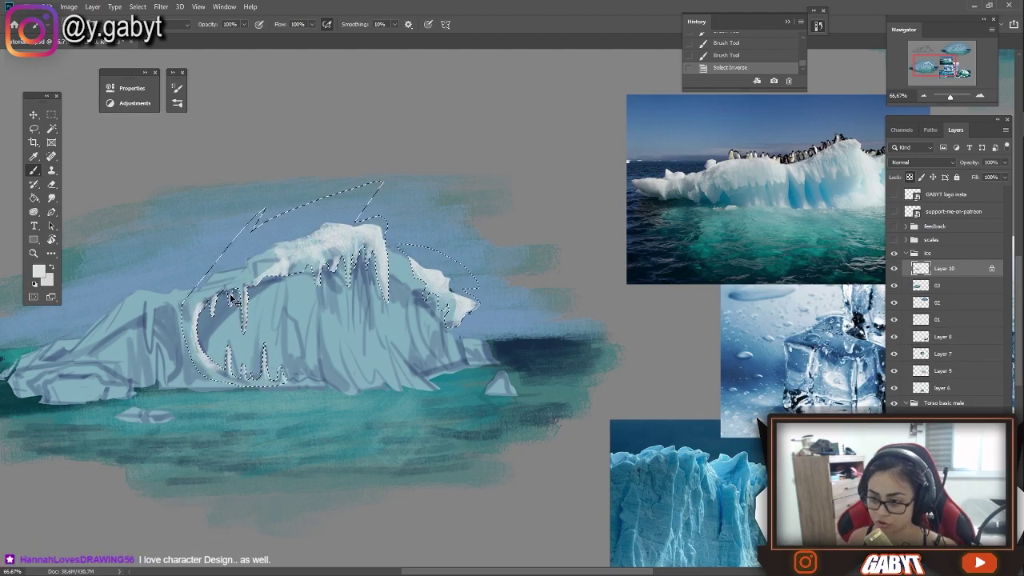
- Clear the selection and paint the recess inside the arch in teal green and turquoise #5cc5d1
key(ctrl+d)
click(38, 272)
key(Return)
click(38, 271)
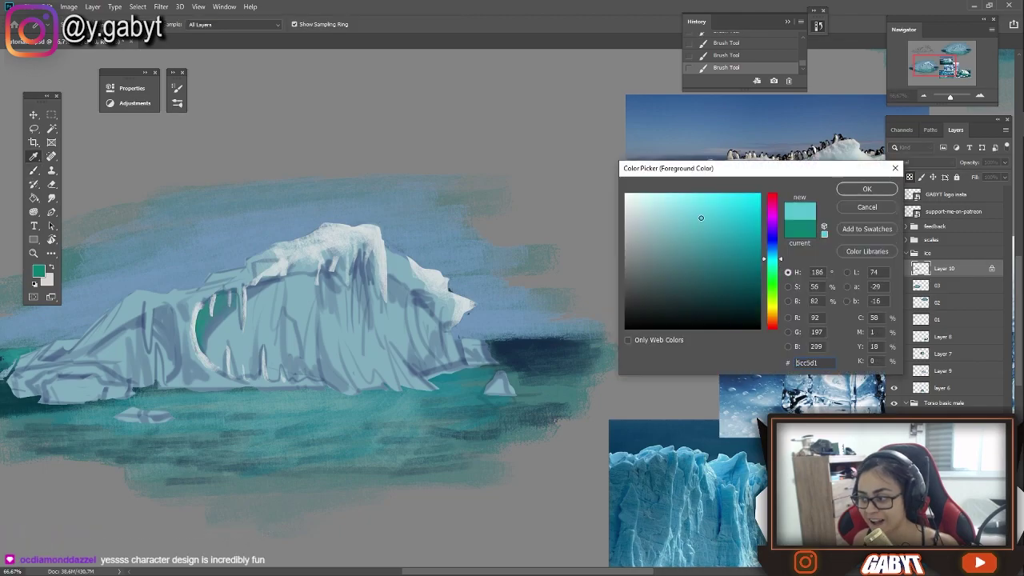
key(Return)
drag(220, 296, 195, 342)
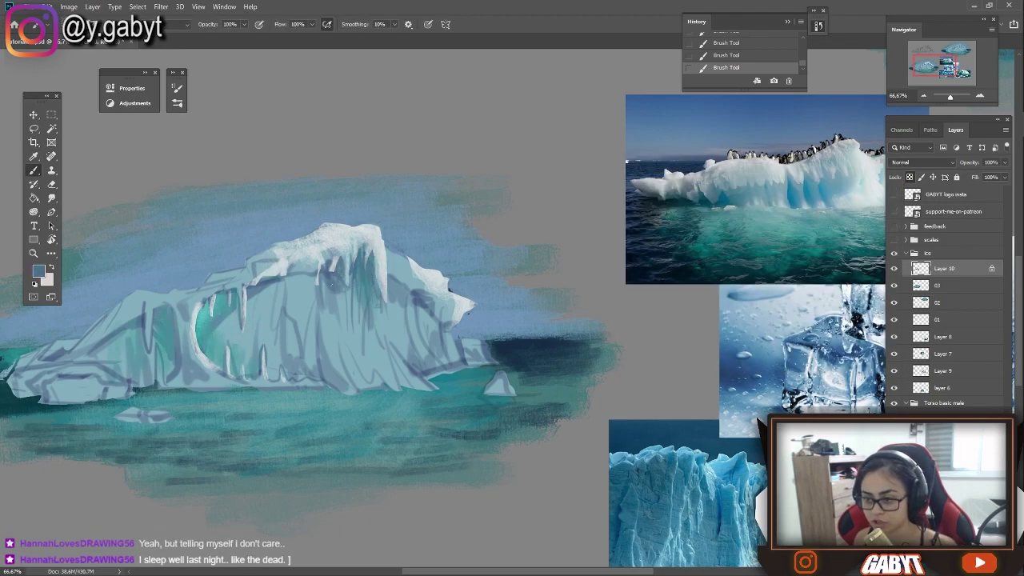
- Lasso the jagged ice folds running from the central icicles to the waterline and paint them near-white
key(l)
scroll(432, 264, down, 5)
scroll(432, 264, up, 6)
drag(520, 364, 432, 264)
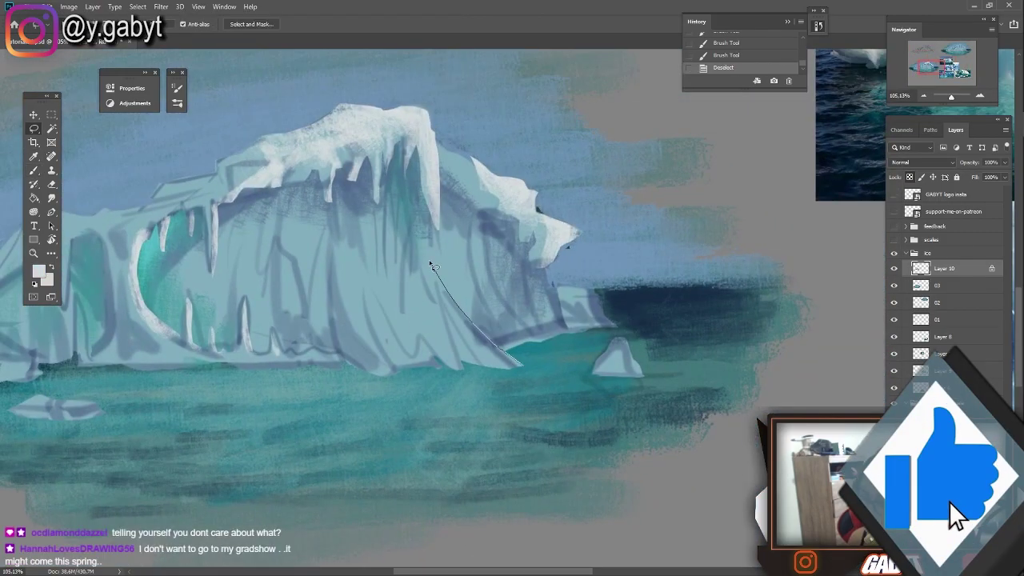
drag(446, 377, 478, 362)
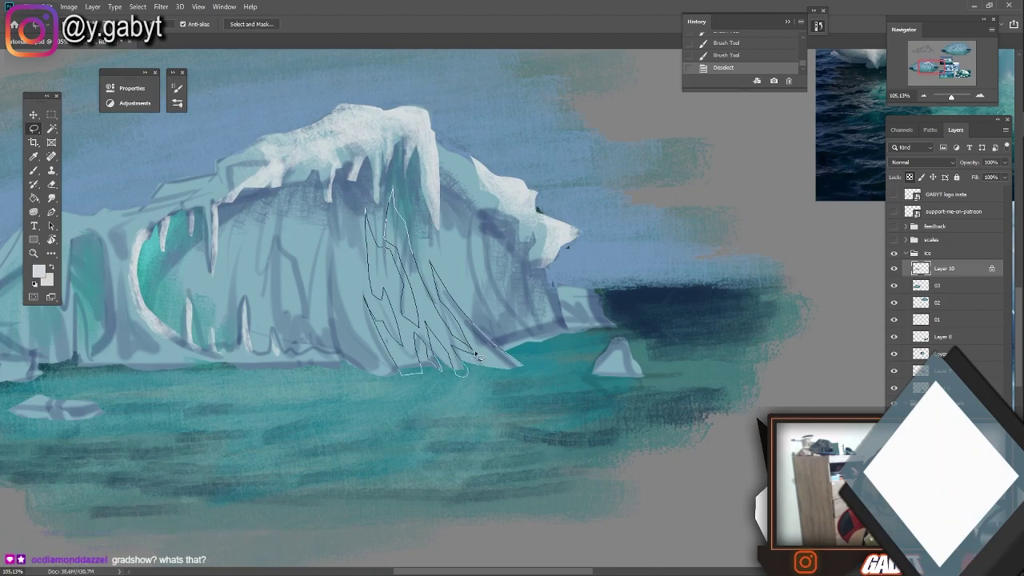
key(ctrl+z)
scroll(467, 321, down, 5)
scroll(456, 312, up, 4)
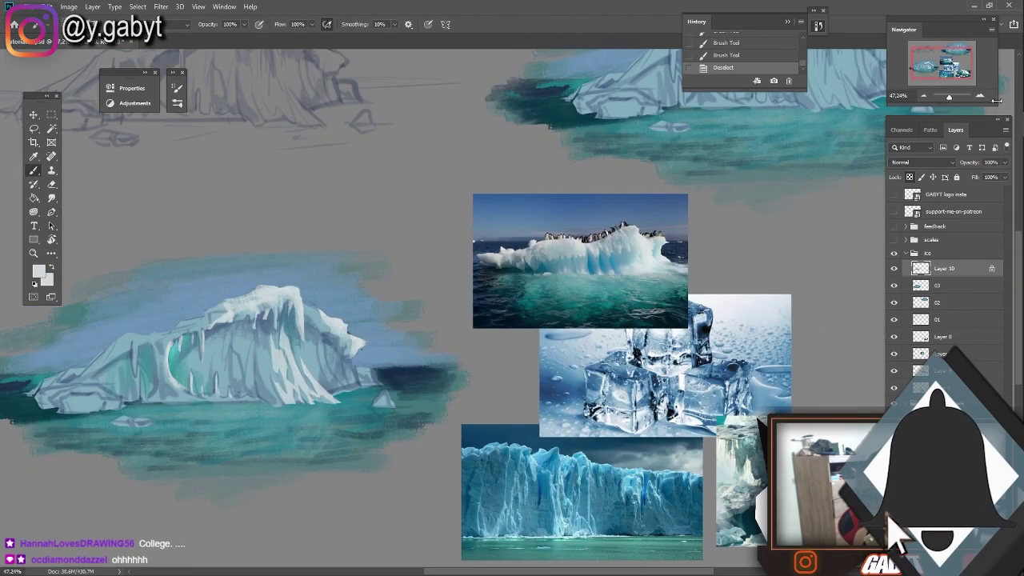
- Paint bright turquoise between and around the white ice folds and along the iceberg's base
scroll(429, 319, up, 4)
key(l)
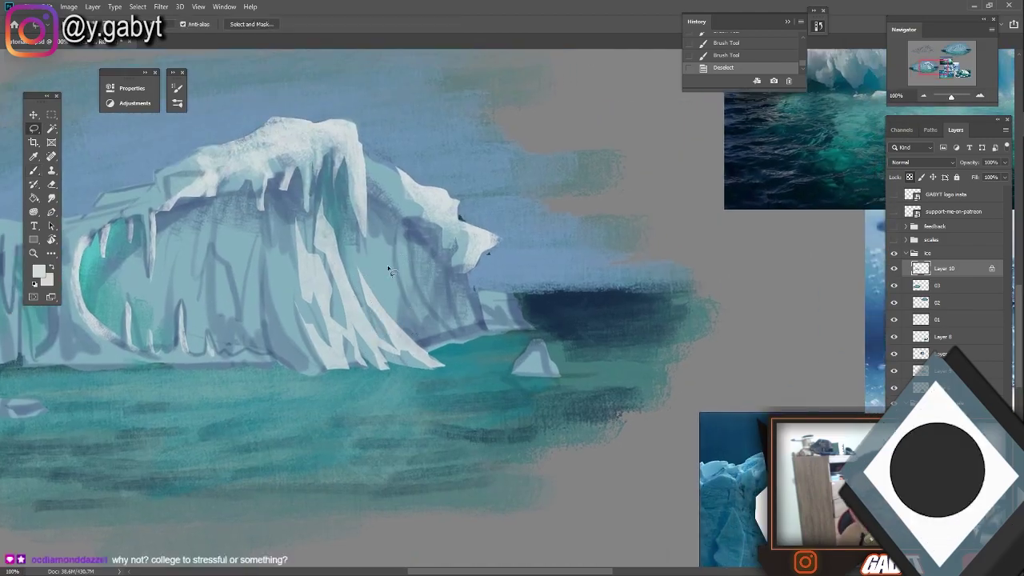
key(ctrl+z)
key(b)
mouse_move(319, 240)
mouse_down()
mouse_move(377, 338)
mouse_move(436, 376)
mouse_up()
drag(951, 92, 951, 90)
scroll(339, 247, up, 2)
- Lasso thin vertical ice facets across the iceberg's right slope and on the small block behind it
key(l)
key(ctrl+d)
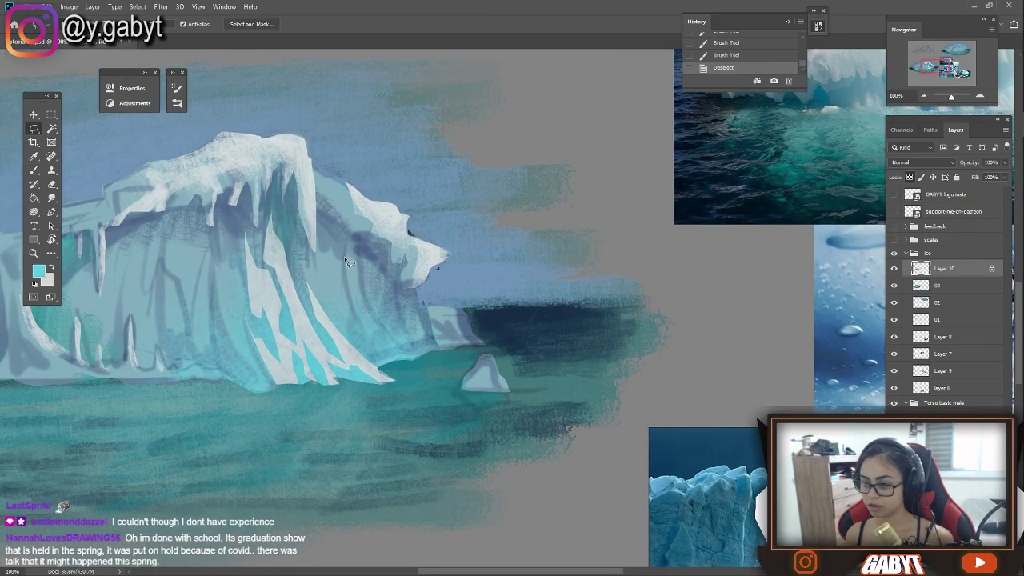
drag(337, 233, 328, 225)
mouse_move(376, 256)
mouse_down()
mouse_move(400, 352)
mouse_move(384, 270)
mouse_up()
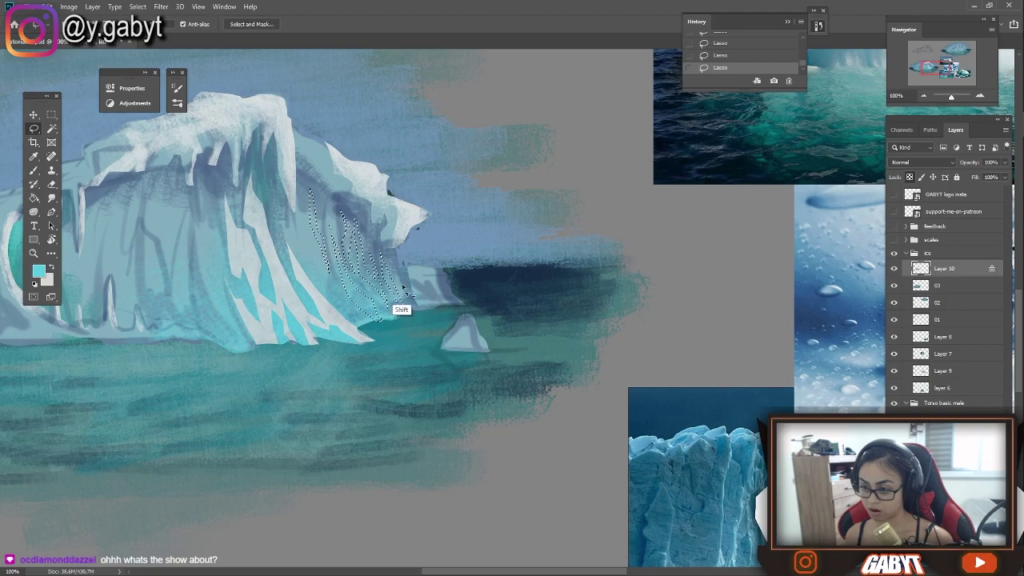
key(shift)
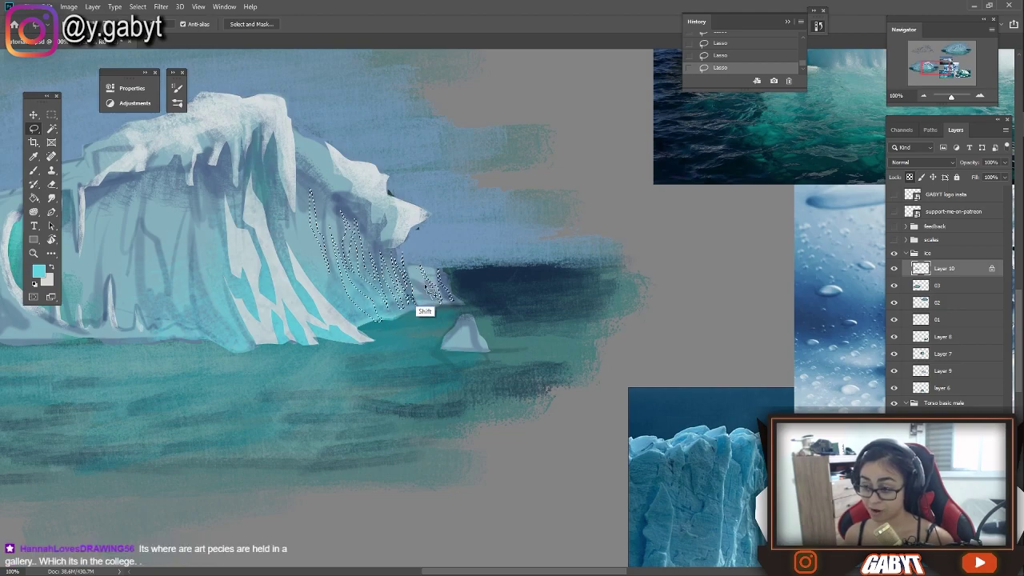
drag(432, 276, 532, 289)
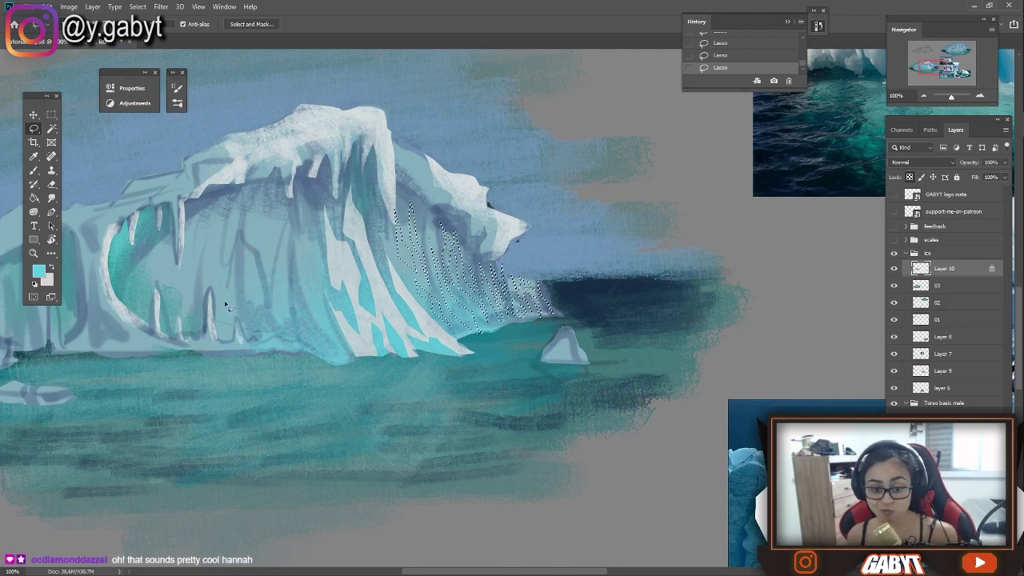
drag(226, 308, 266, 331)
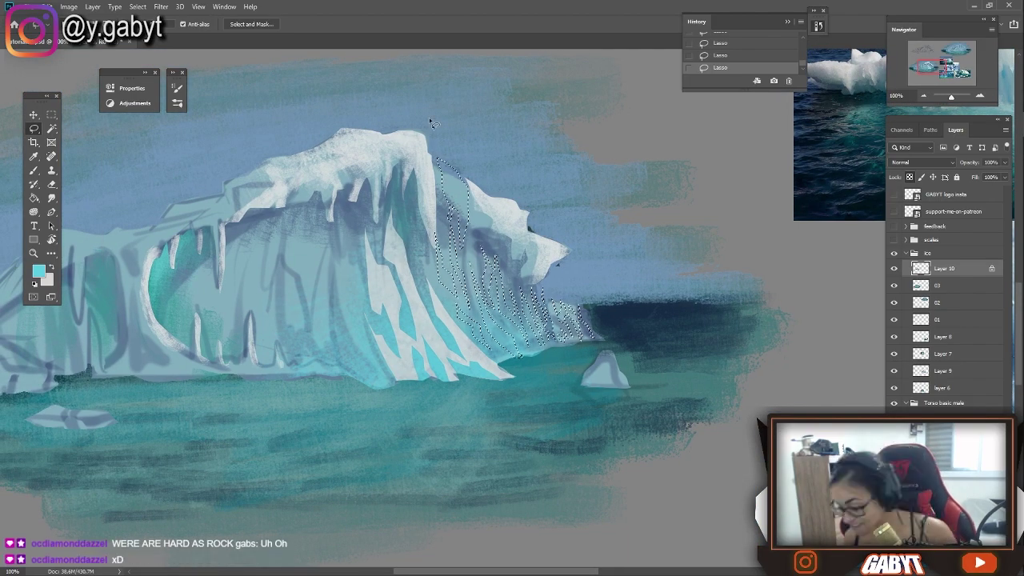
- Add facets on the left mound, left ridge and small floating ice to the selection, and paint all selected facets near-white
scroll(364, 320, left, 10)
drag(414, 282, 416, 316)
drag(357, 289, 349, 280)
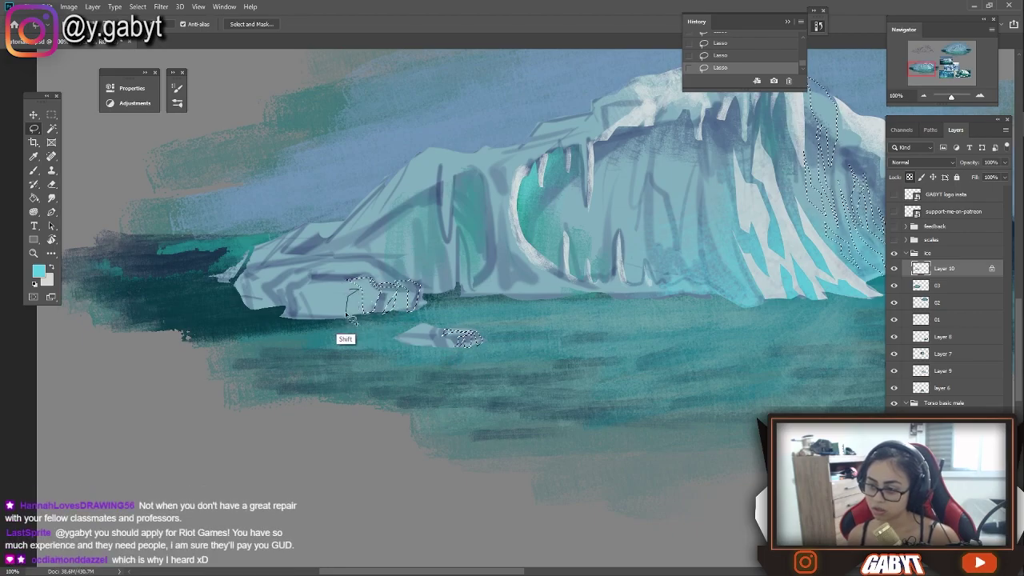
drag(346, 317, 318, 298)
drag(372, 258, 342, 272)
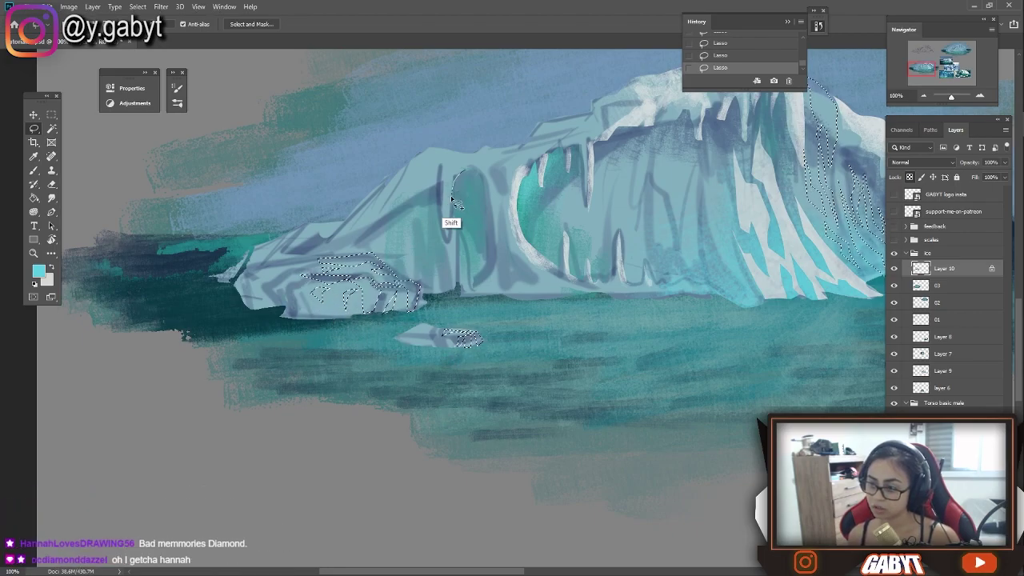
drag(477, 293, 432, 320)
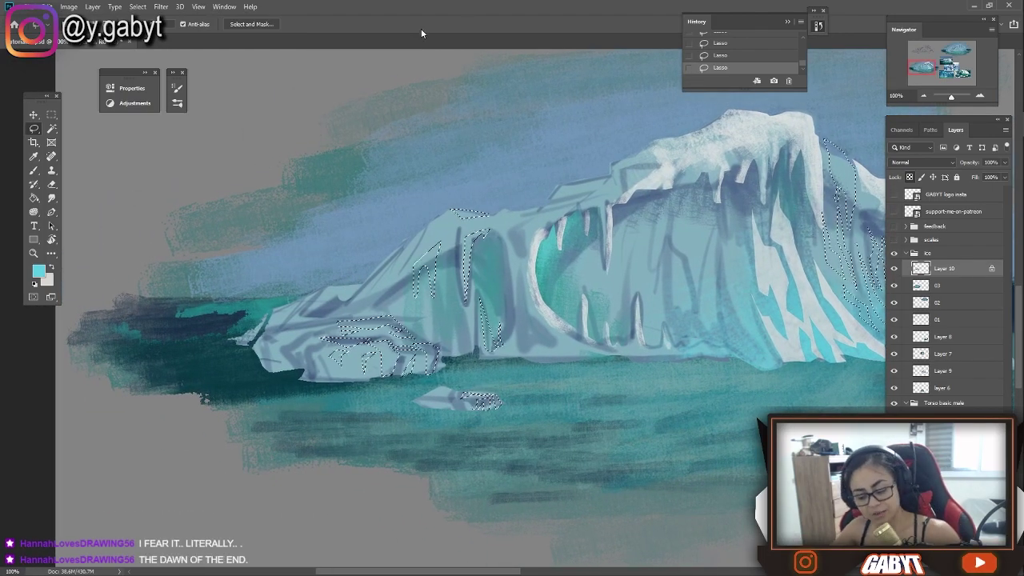
drag(418, 307, 319, 279)
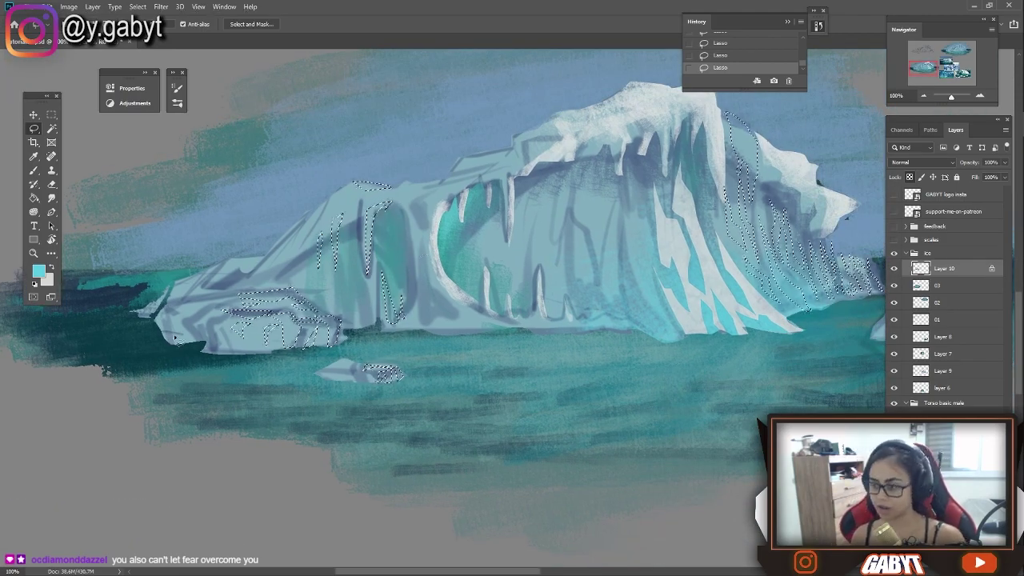
drag(249, 284, 330, 264)
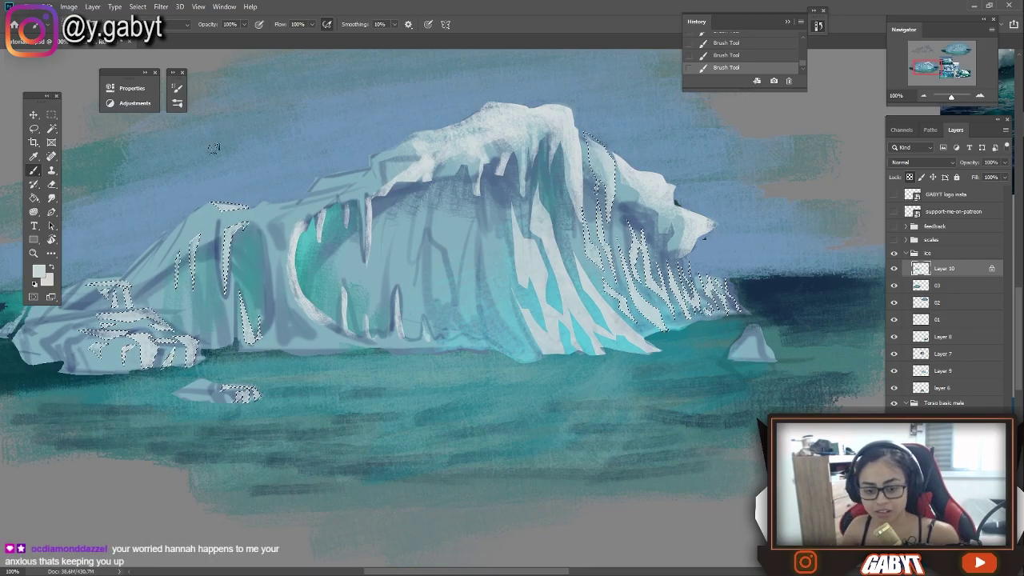
- Shade the iceberg's front face, arch and recesses with blended blue and turquoise brush strokes, sampling colours from the painting
key(ctrl+0)
scroll(363, 283, up, 5)
drag(278, 346, 545, 365)
click(484, 240)
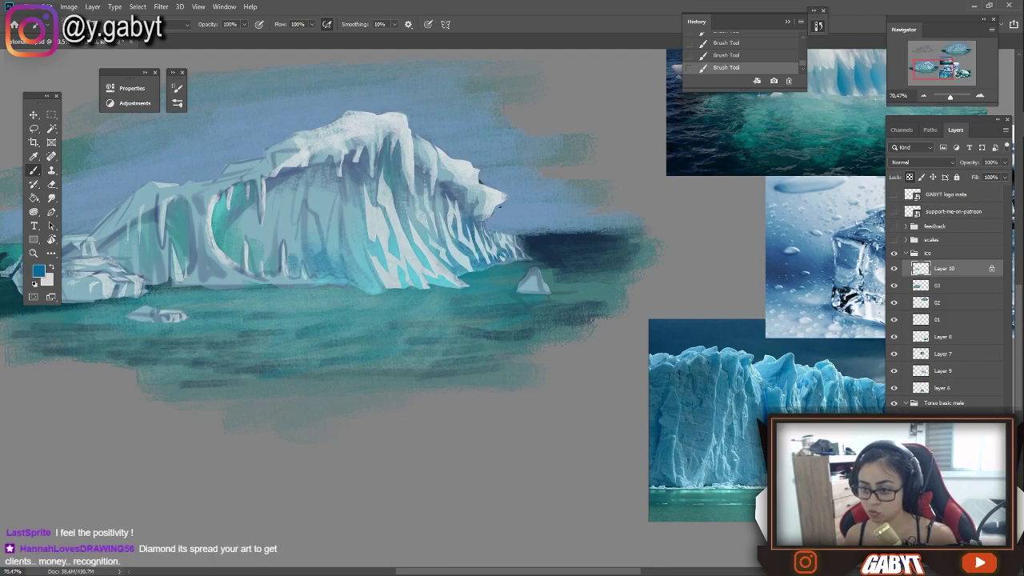
key(ctrl+0)
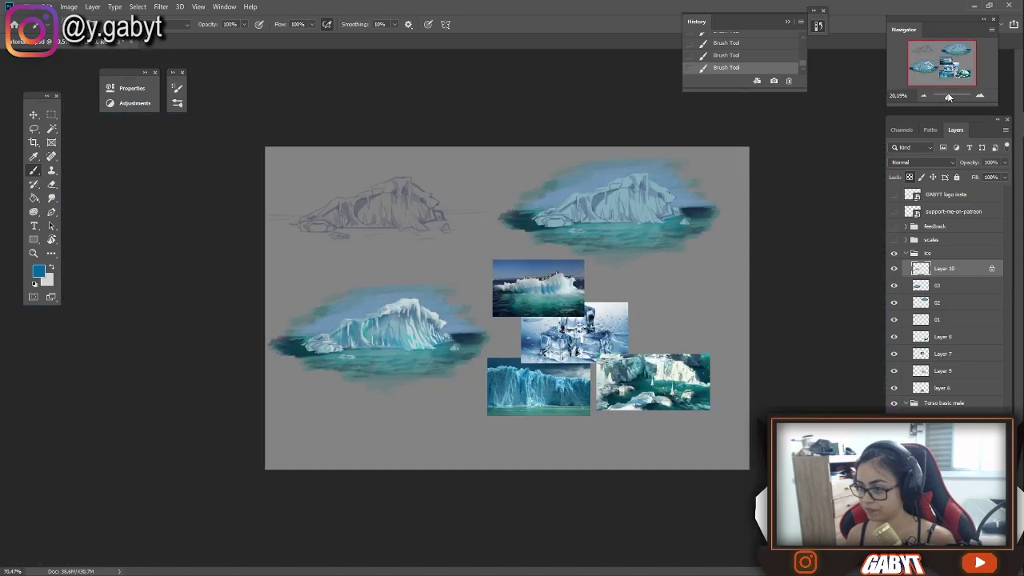
scroll(369, 363, up, 5)
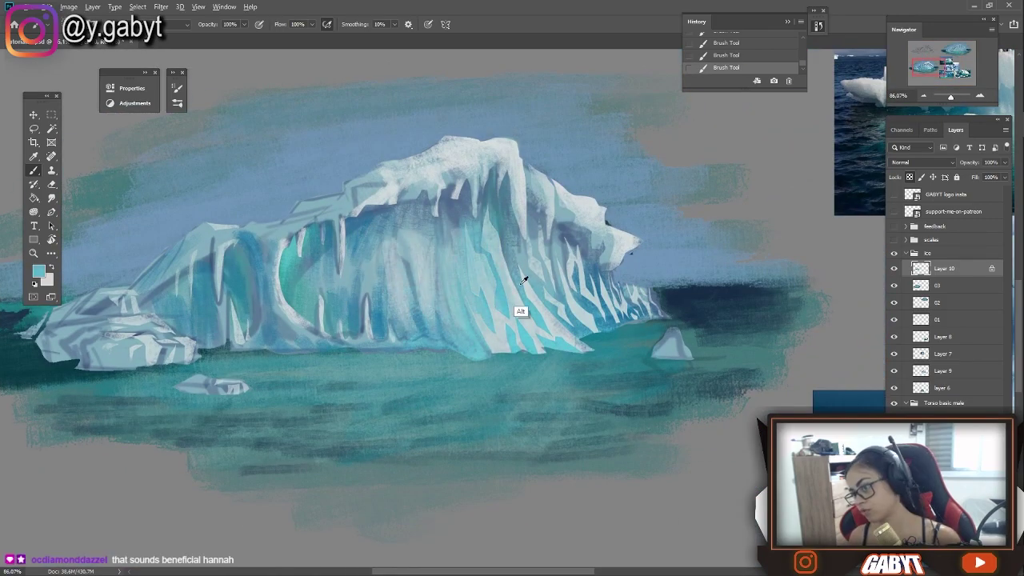
alt+click(610, 281)
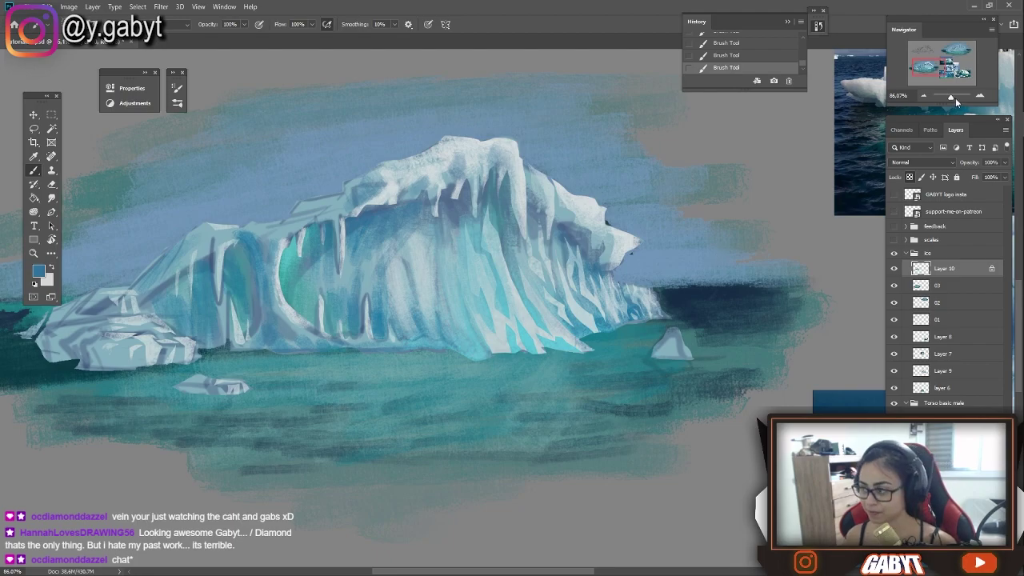
- Duplicate the rendered iceberg, place the copy to the right of the original, and rearrange the reference photos above it
drag(960, 96, 948, 96)
scroll(720, 224, up, 2)
key(ctrl+j)
drag(212, 319, 647, 320)
key(ctrl+j)
drag(712, 416, 316, 156)
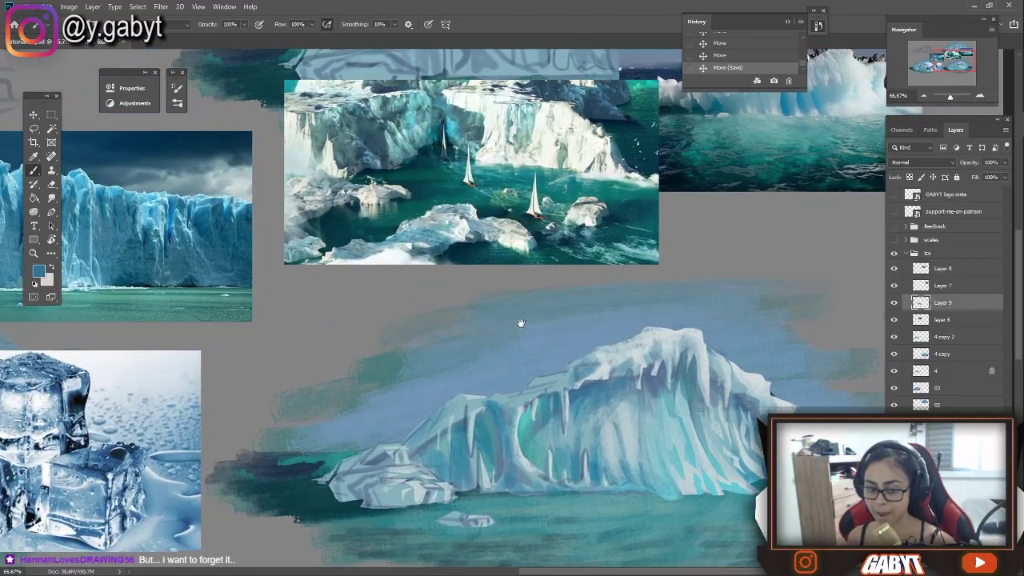
mouse_move(520, 323)
mouse_down()
mouse_move(404, 257)
mouse_move(371, 177)
mouse_up()
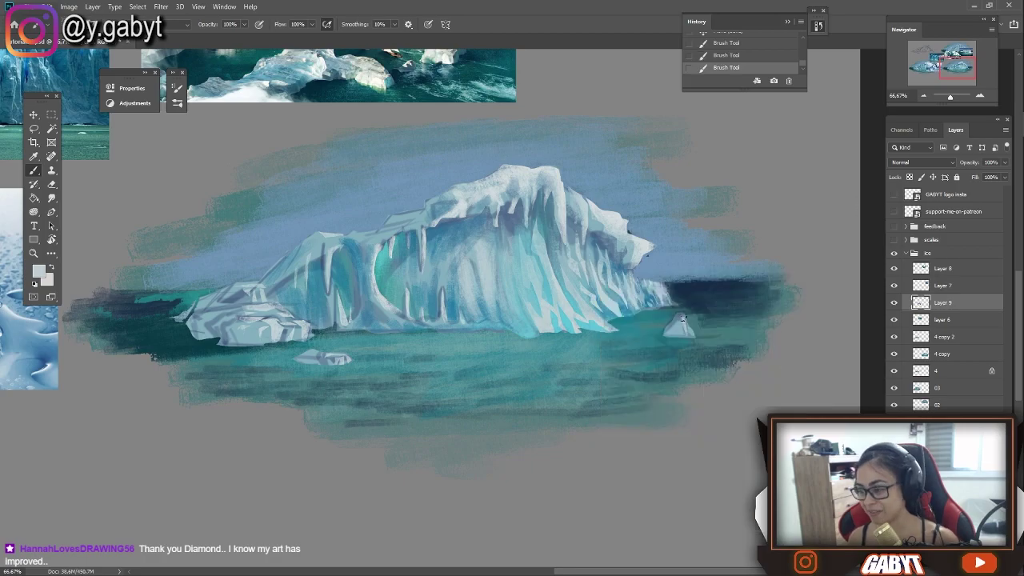
- Paint deep blue shadows between the icicles under the right-hand iceberg's snow cap, using a sampled colour
key(ctrl+0)
scroll(630, 221, up, 5)
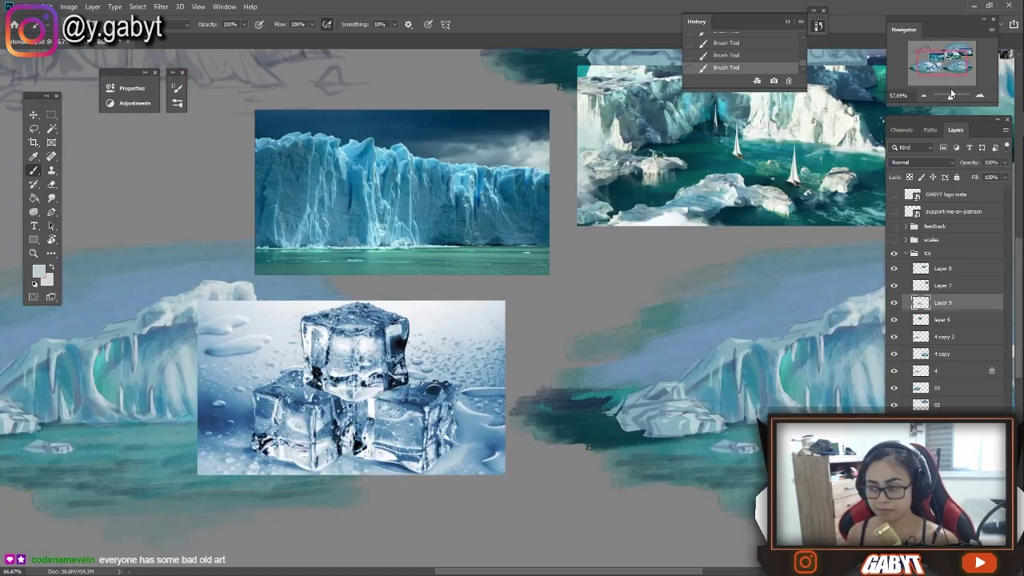
alt+click(630, 221)
scroll(560, 240, up, 5)
mouse_move(552, 168)
mouse_down()
mouse_move(560, 240)
mouse_move(541, 212)
mouse_up()
scroll(439, 288, right, 10)
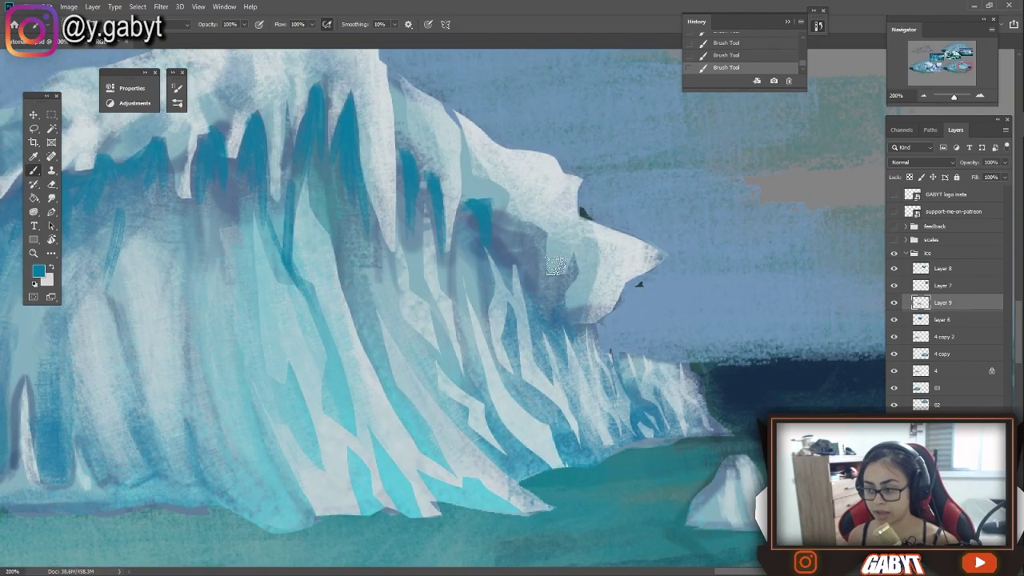
- Brush turquoise strokes onto the front-left ice block and inside the left arch of the iceberg
key(ctrl+0)
scroll(560, 240, up, 5)
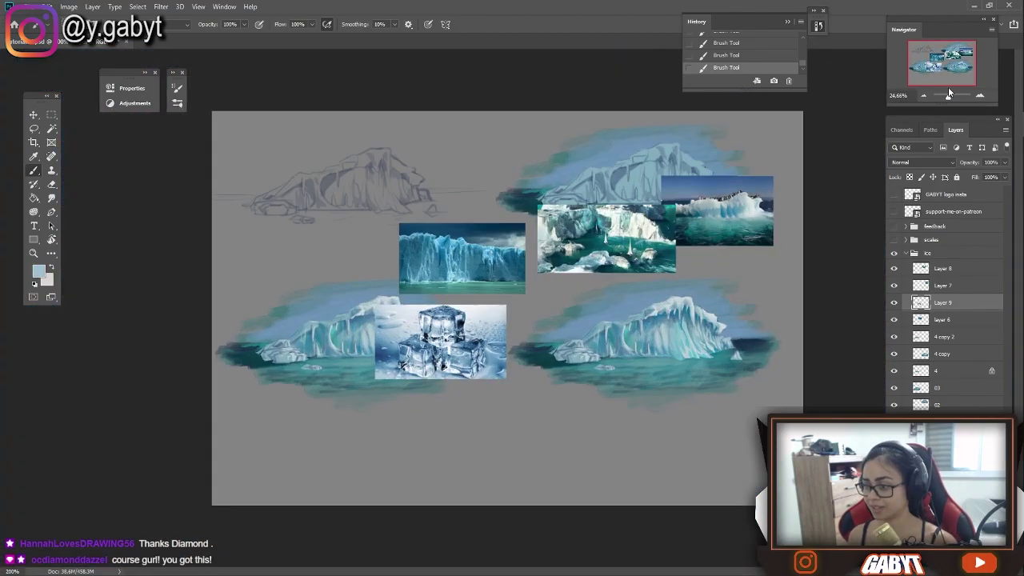
mouse_move(400, 240)
mouse_down()
mouse_move(293, 418)
mouse_move(240, 435)
mouse_up()
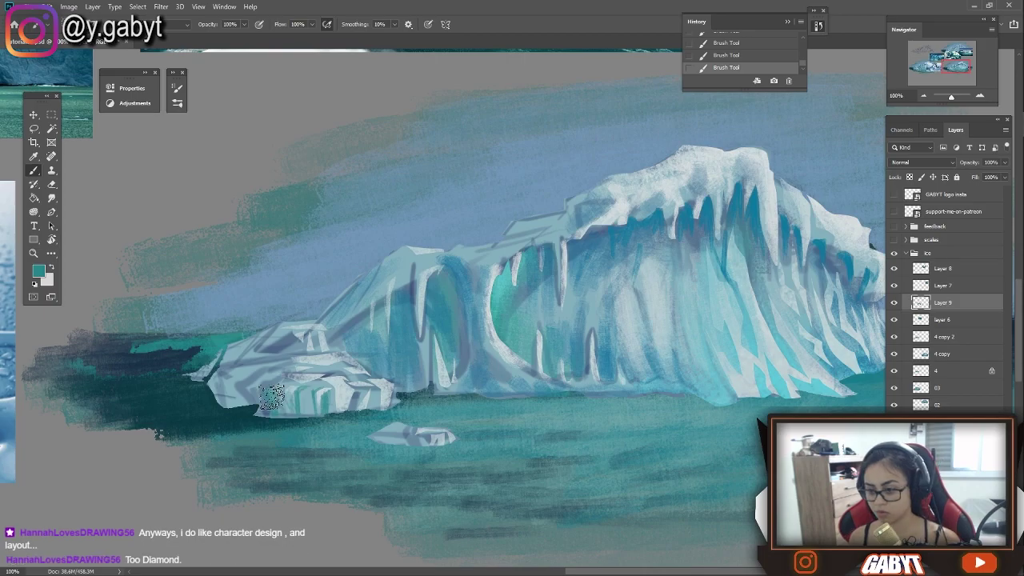
click(980, 96)
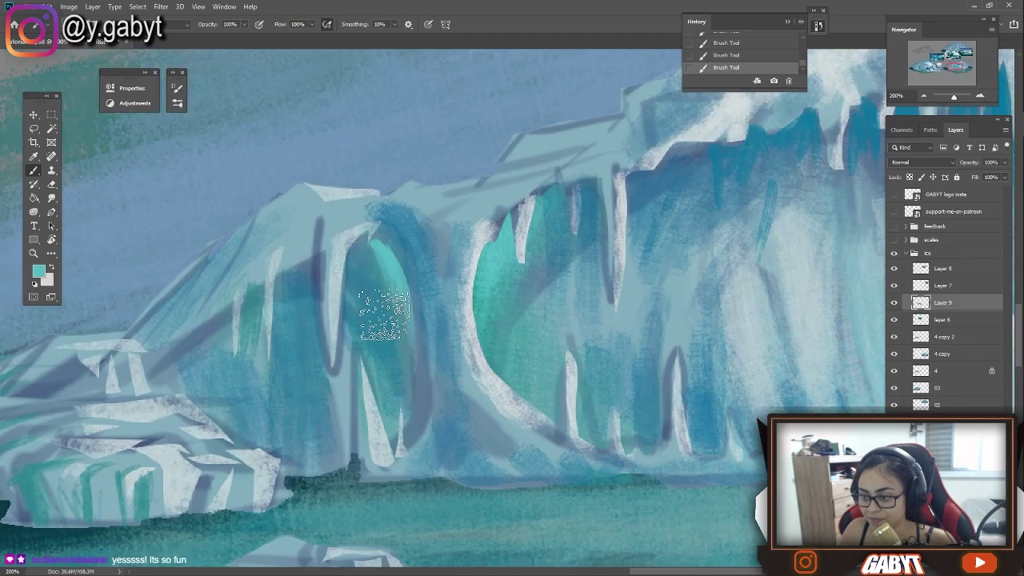
scroll(379, 212, down, 2)
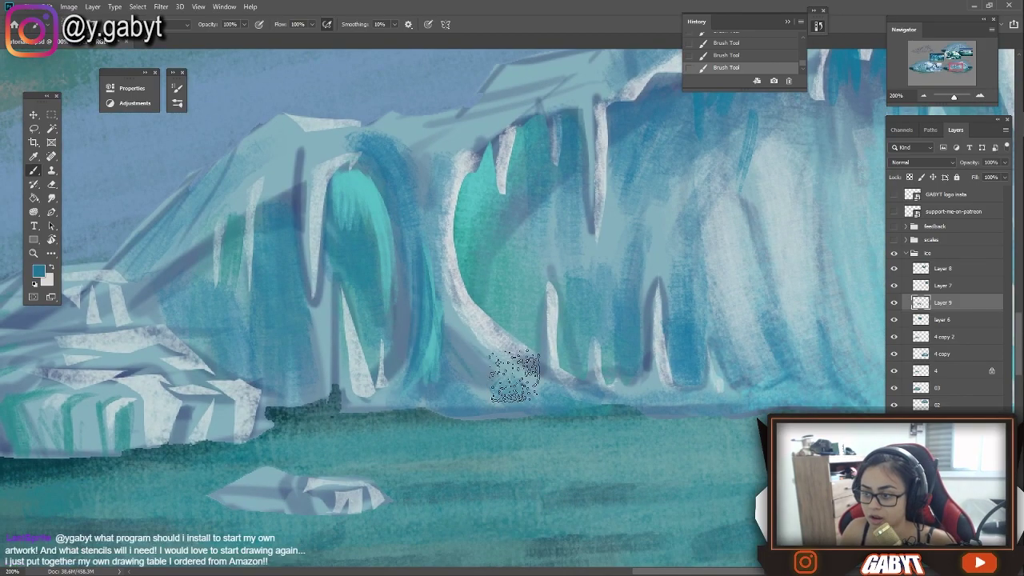
- Add dark blue crevice strokes to the left ice blocks, left ridge and arch edges
key(ctrl+0)
scroll(415, 279, up, 4)
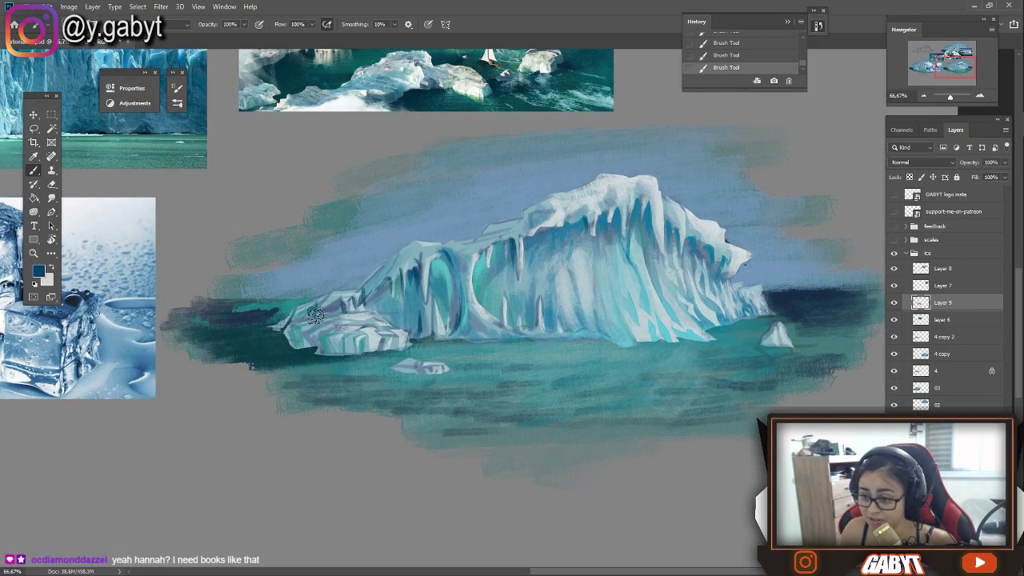
scroll(349, 346, up, 4)
scroll(292, 376, down, 1)
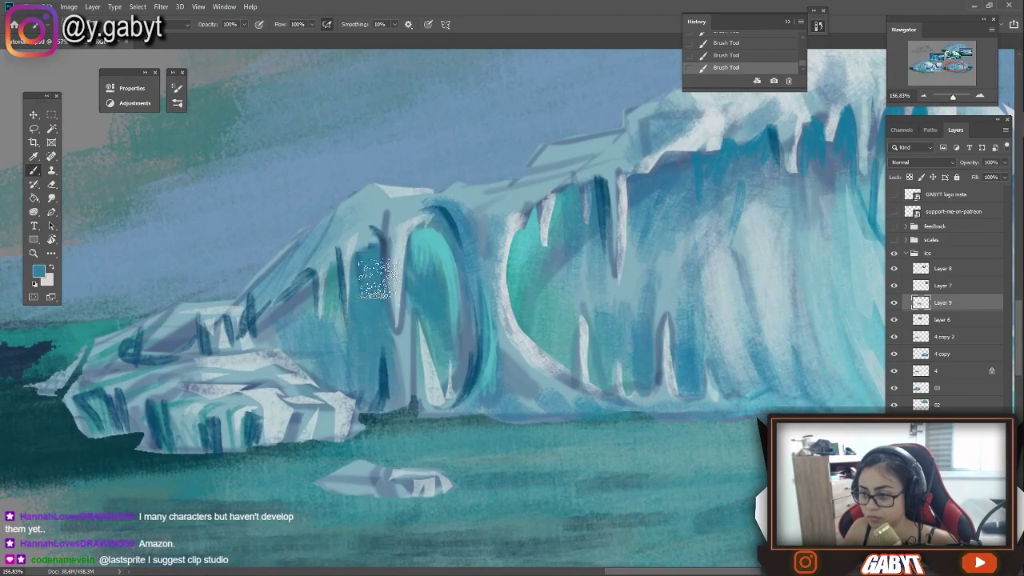
- Paint near-white snow patches and long icicles along the left ridge and main snow cap
drag(518, 182, 487, 251)
drag(361, 269, 407, 197)
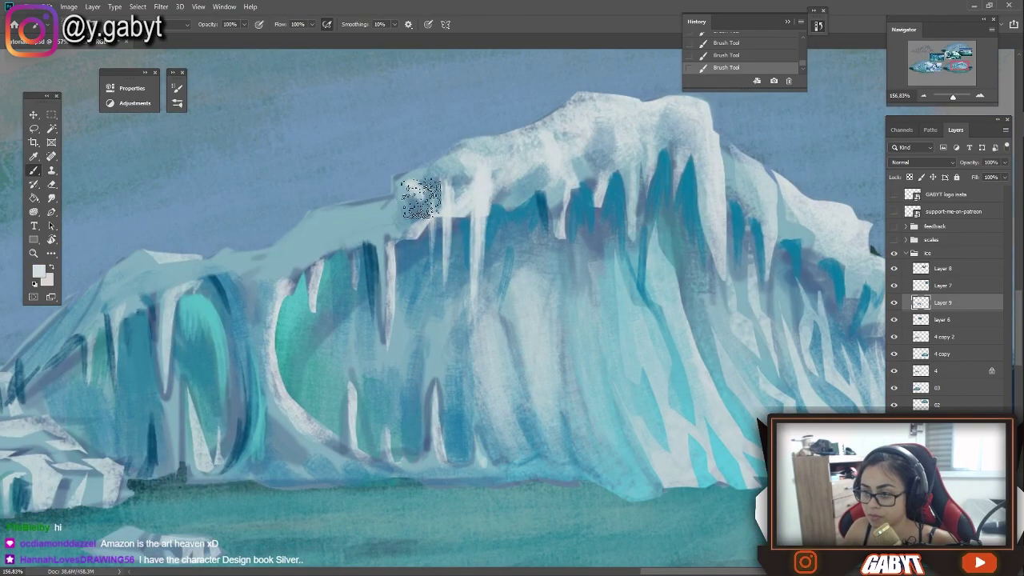
scroll(390, 398, down, 5)
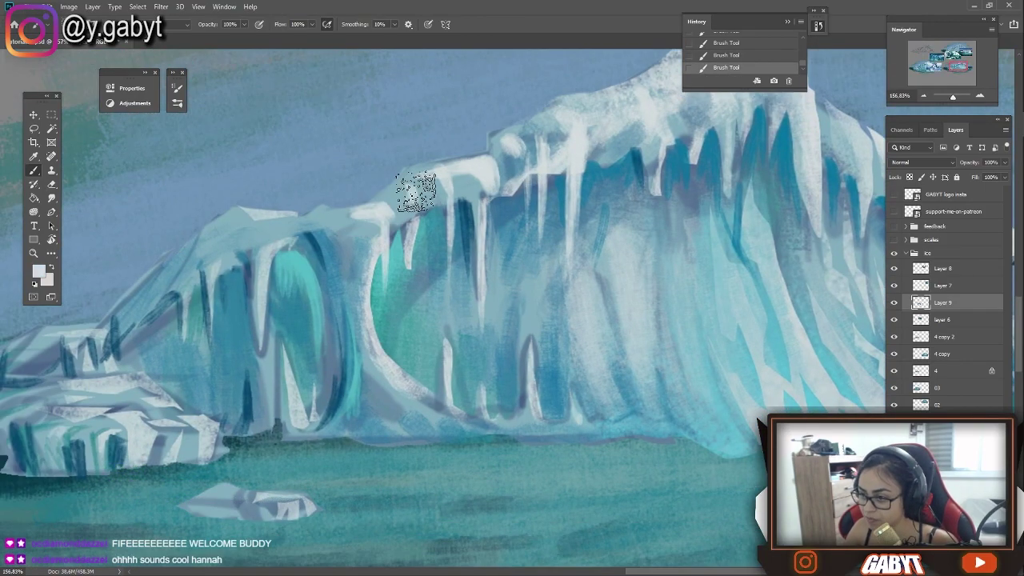
scroll(512, 304, up, 2)
scroll(602, 232, up, 3)
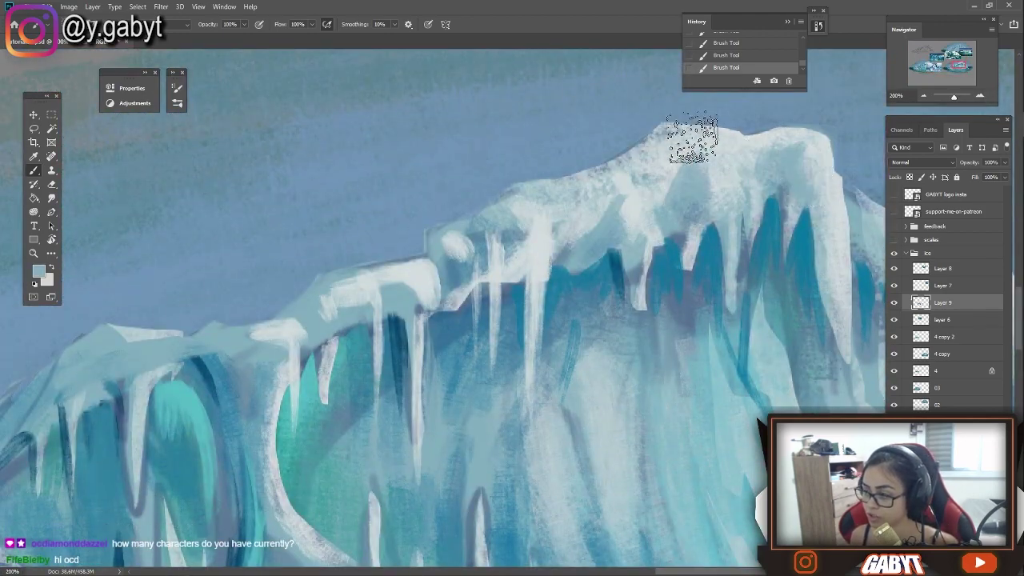
- Undo the last brush stroke, and toggle Layer 9's visibility to check which strokes it holds
scroll(678, 145, down, 5)
scroll(560, 216, up, 5)
key(ctrl+z)
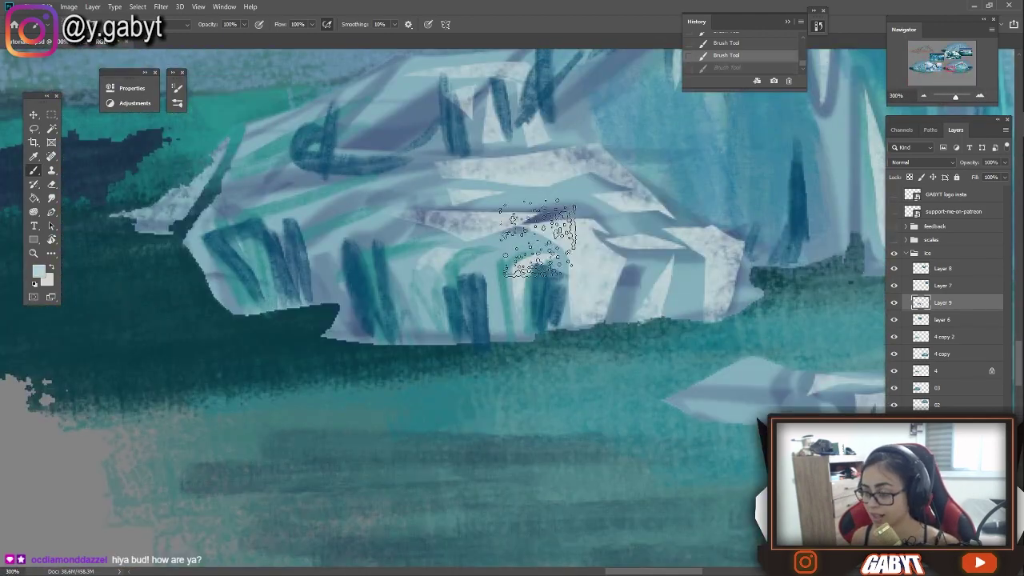
click(894, 302)
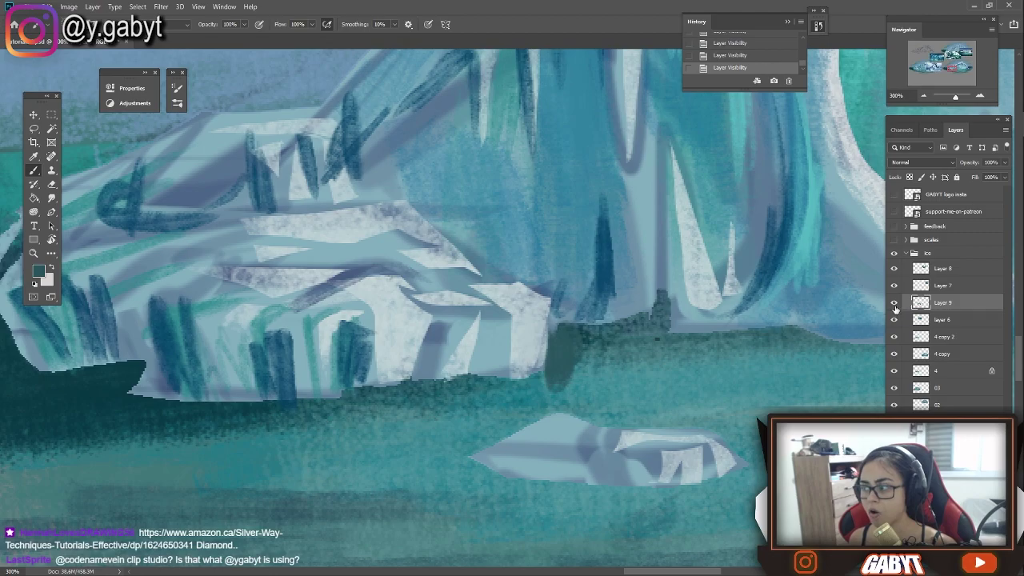
- Select the right-hand iceberg's stray strokes with a rectangular marquee, then cut and paste them onto a new layer
key(ctrl+minus)
key(ctrl+minus)
key(ctrl+minus)
drag(184, 128, 823, 488)
key(ctrl+x)
key(ctrl+v)
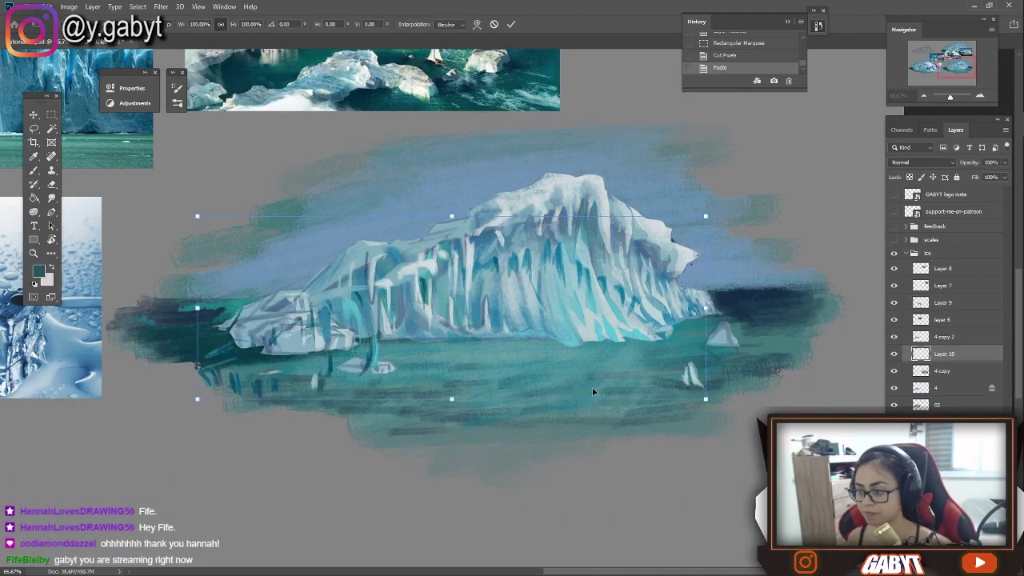
- Merge the pasted strokes into the 4 copy layer and toggle that layer's visibility to check the merge
key(ctrl+e)
key(e)
click(894, 354)
click(894, 353)
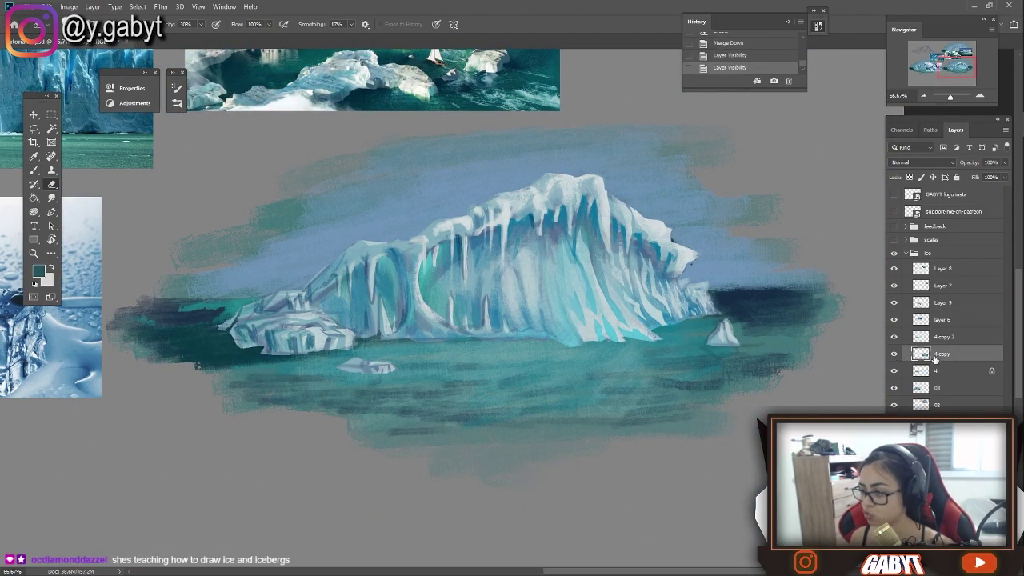
- Paint thin blue crevice strokes down the iceberg's front face and beneath the snow cap
key(b)
key(ctrl+plus)
key(ctrl+plus)
right_click(384, 281)
key(Return)
drag(376, 224, 380, 344)
drag(432, 176, 430, 293)
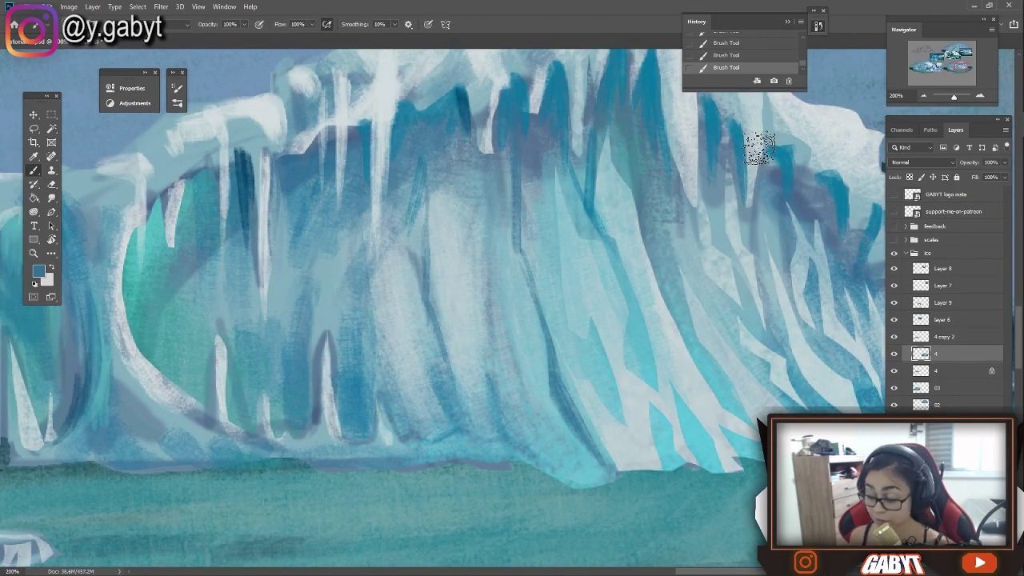
- Blend turquoise and blue strokes over the centre of the front face, sampling colours from the painting
key(ctrl+minus)
key(ctrl+minus)
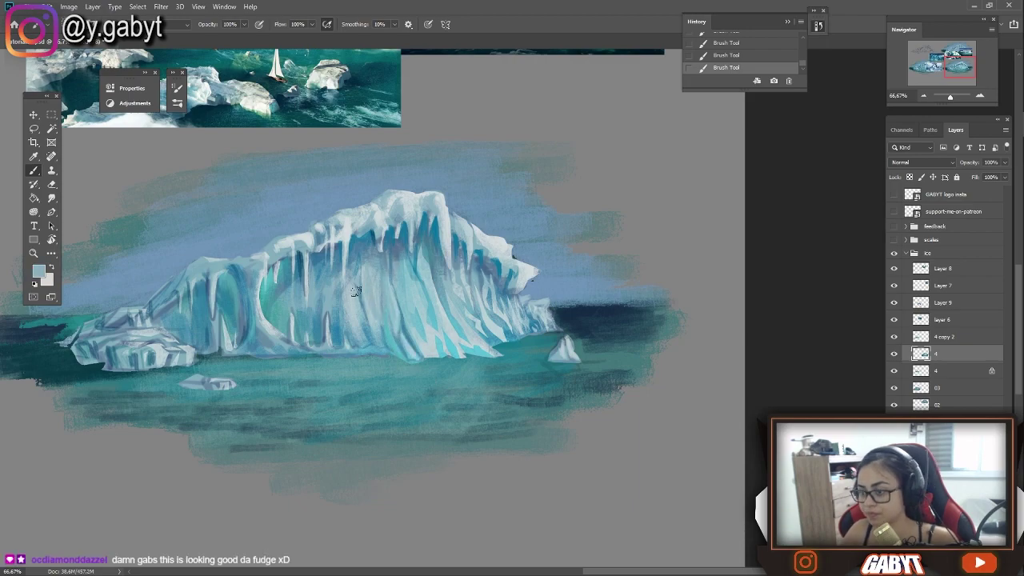
alt+click(480, 320)
alt+click(512, 336)
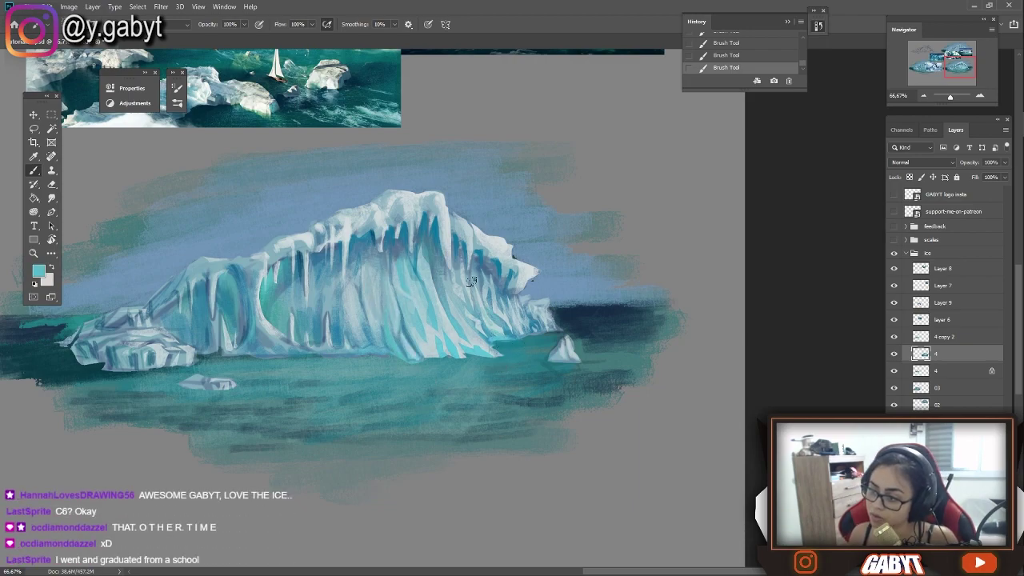
scroll(515, 332, down, 4)
scroll(512, 330, up, 4)
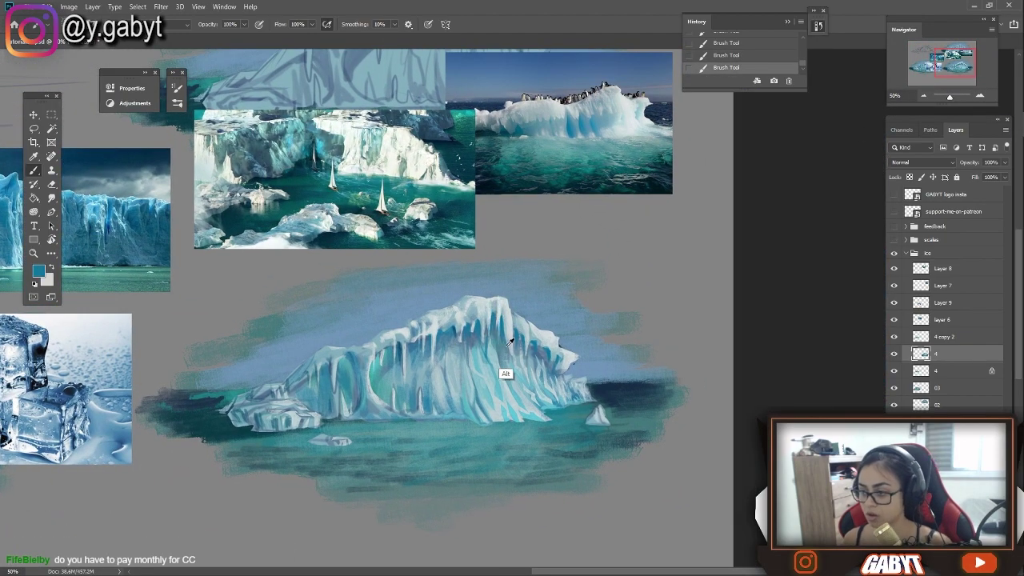
alt+click(489, 368)
key(shift+4)
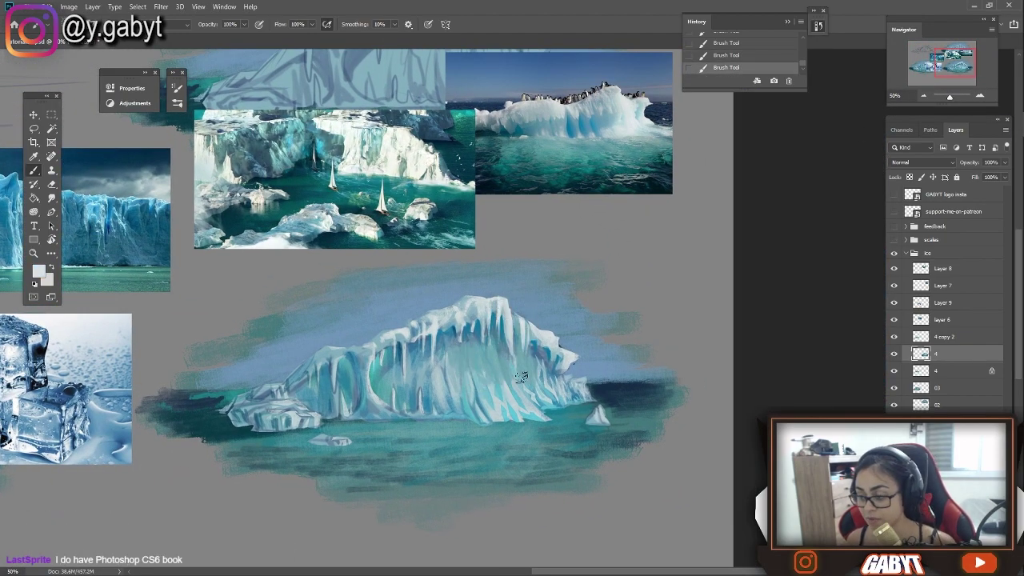
- Paint near-white streaks on the front face and right snow edge, and light horizontal ripples on the water below
scroll(632, 148, down, 4)
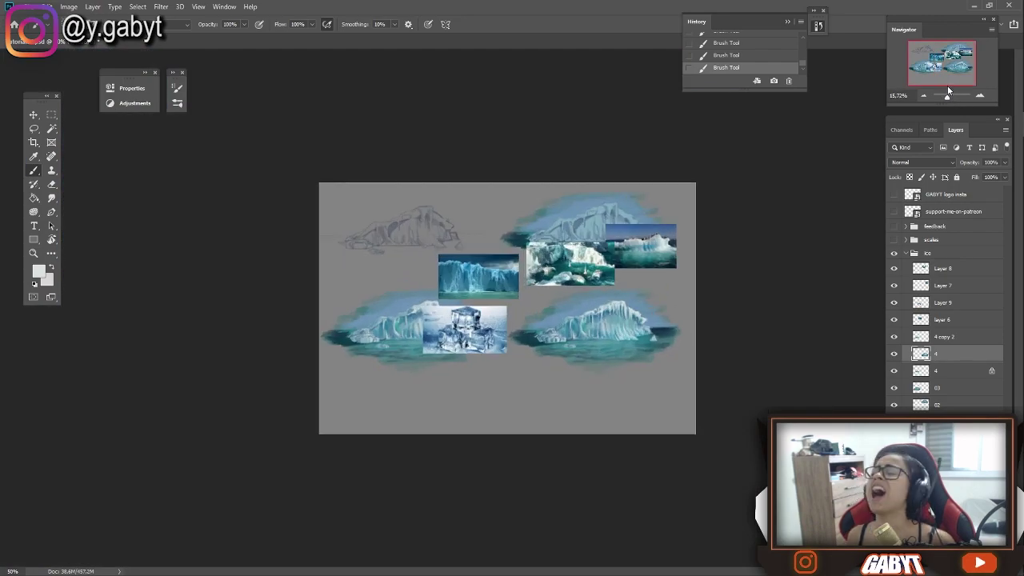
scroll(507, 242, up, 5)
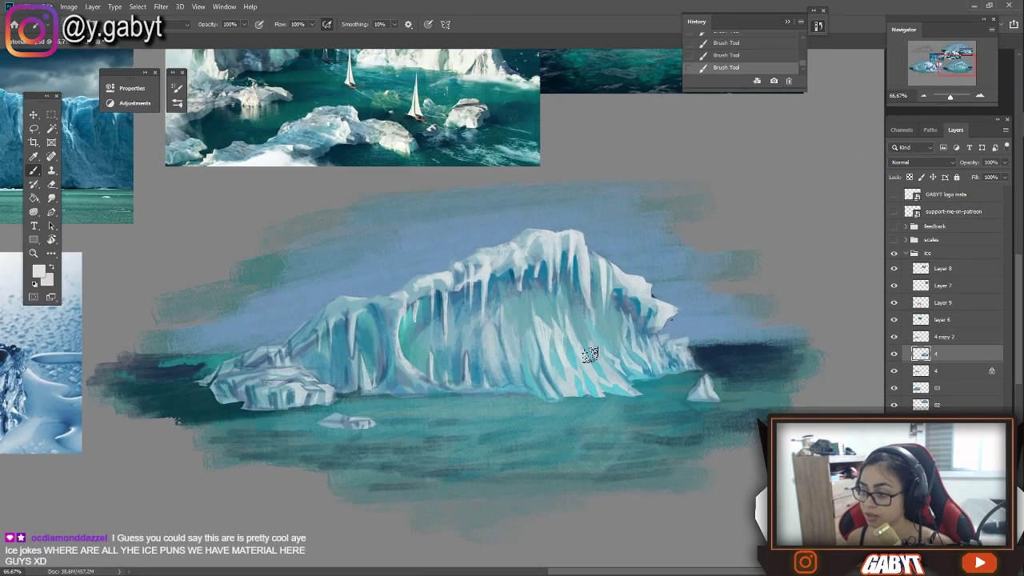
drag(524, 340, 519, 304)
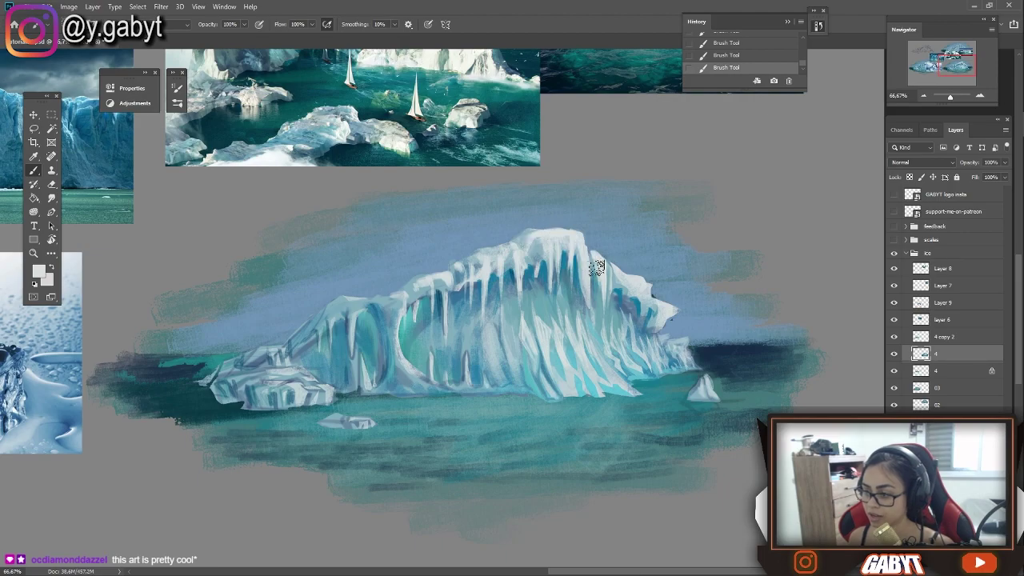
mouse_move(610, 503)
mouse_down()
mouse_move(642, 504)
mouse_move(642, 284)
mouse_up()
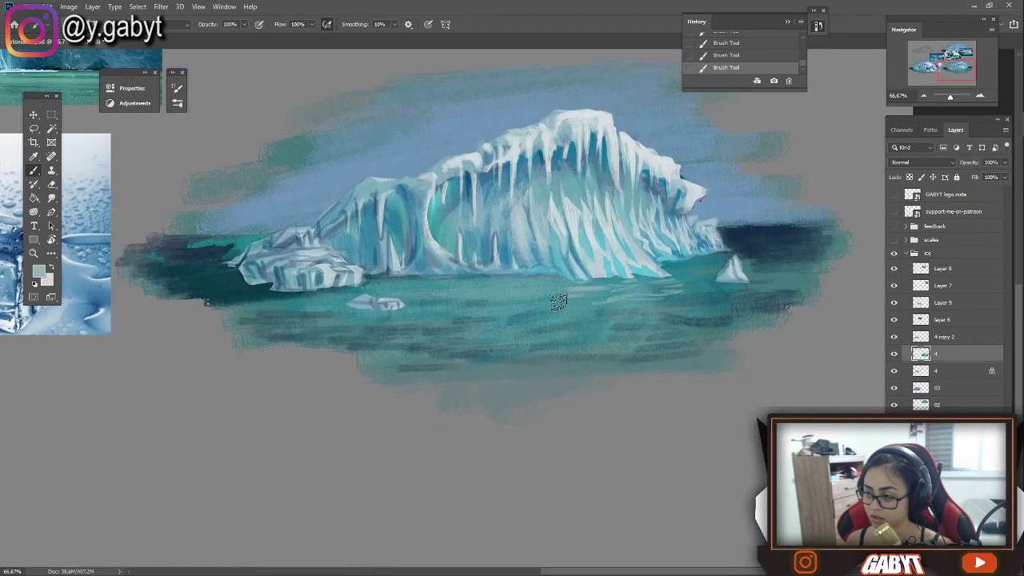
- Hide Layer 9 and reselect layer 4 for painting
drag(931, 99, 912, 97)
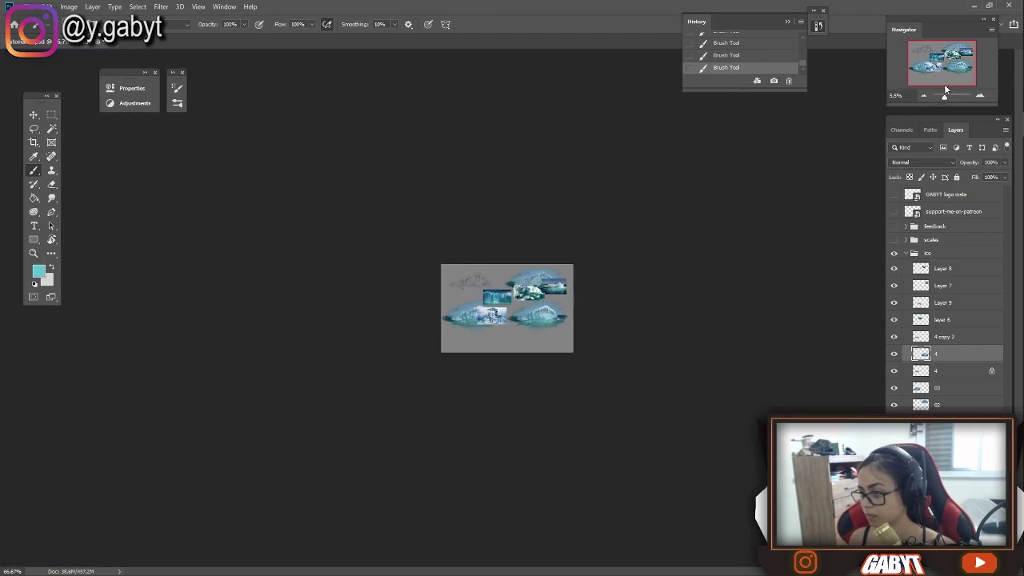
click(893, 302)
scroll(376, 303, up, 3)
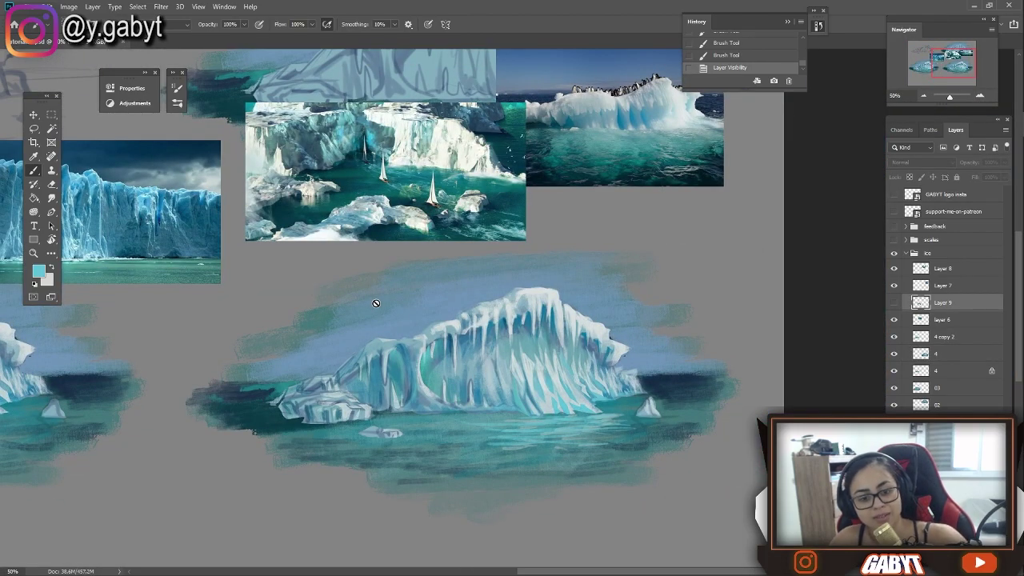
drag(600, 204, 554, 193)
scroll(552, 326, up, 5)
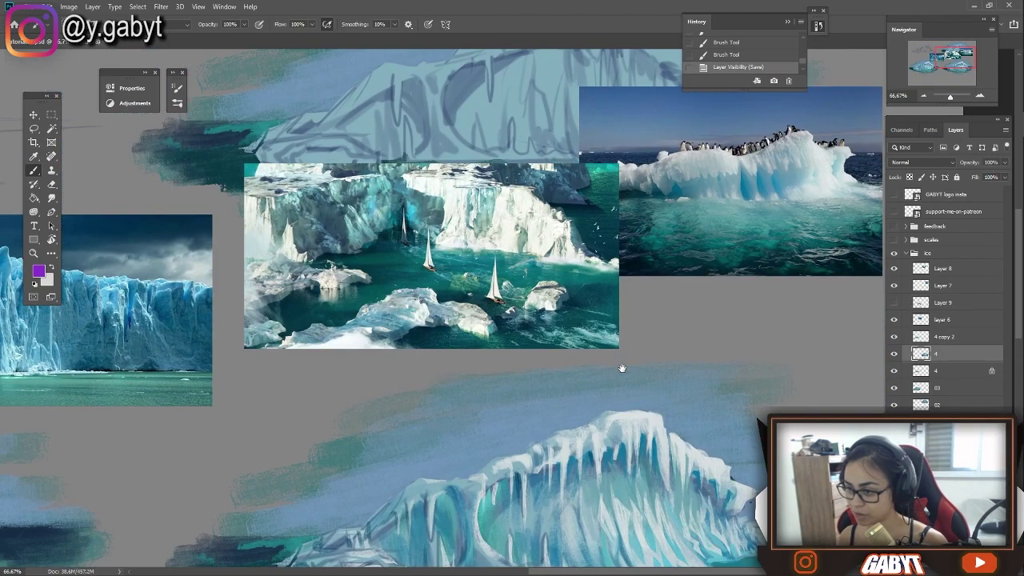
- Brush near-white highlights along the base of the front face where the ice meets the water
alt+click(552, 327)
scroll(511, 309, down, 2)
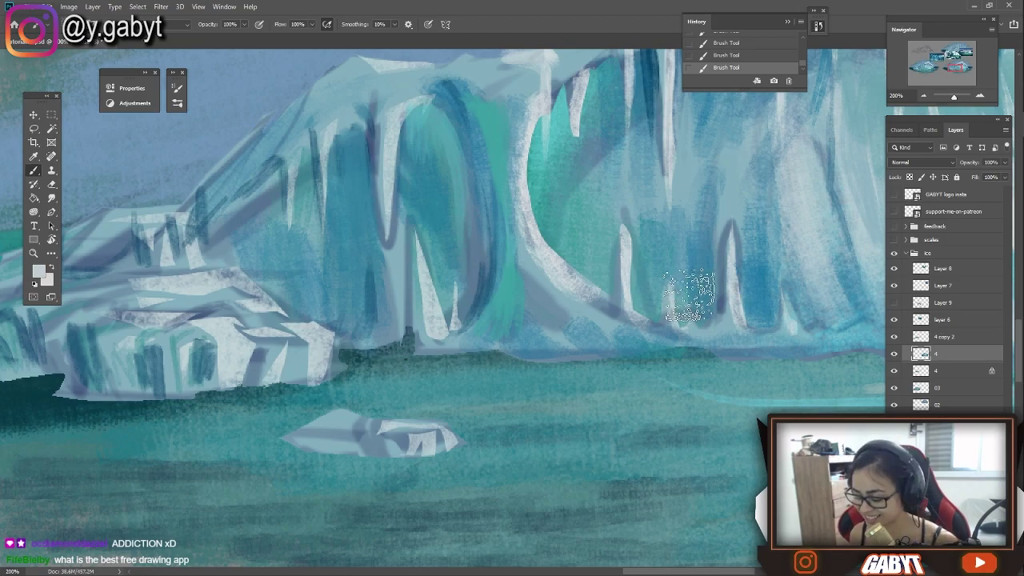
drag(704, 342, 457, 320)
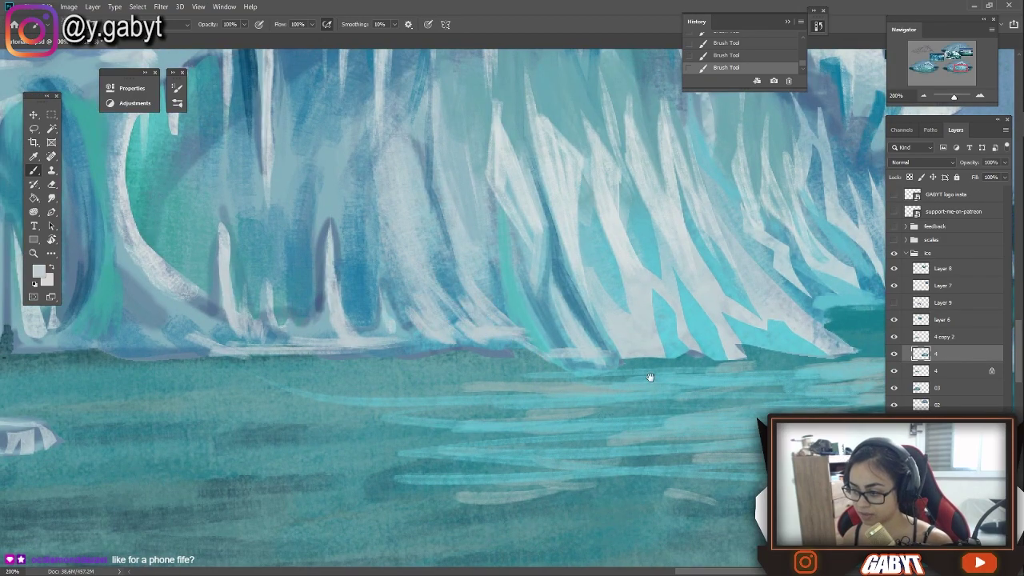
drag(491, 354, 571, 321)
- Refine the left ice blocks, both small floating pieces and the iceberg's right end with white, blue and teal strokes
drag(542, 250, 470, 360)
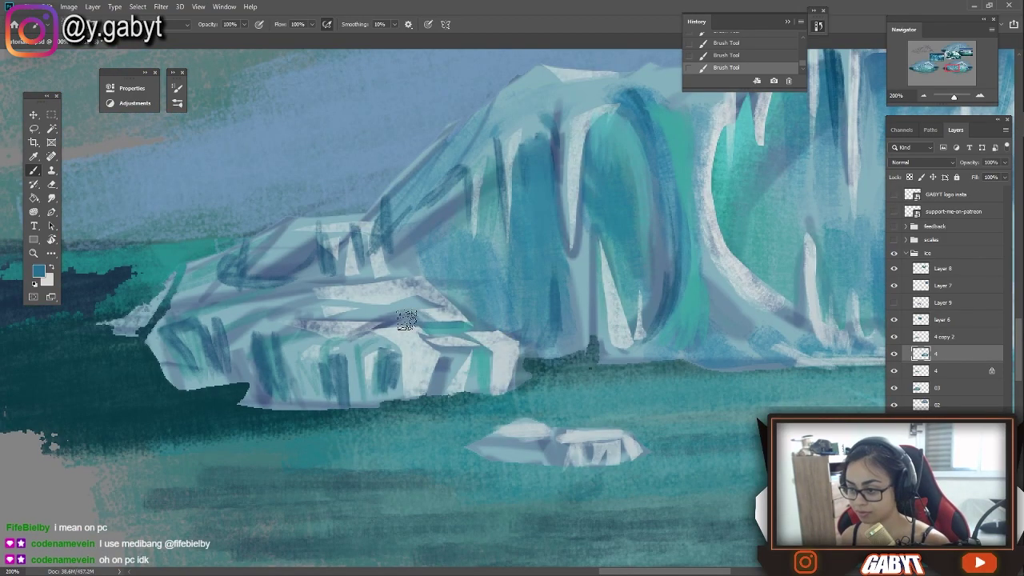
drag(206, 391, 391, 356)
alt+click(390, 355)
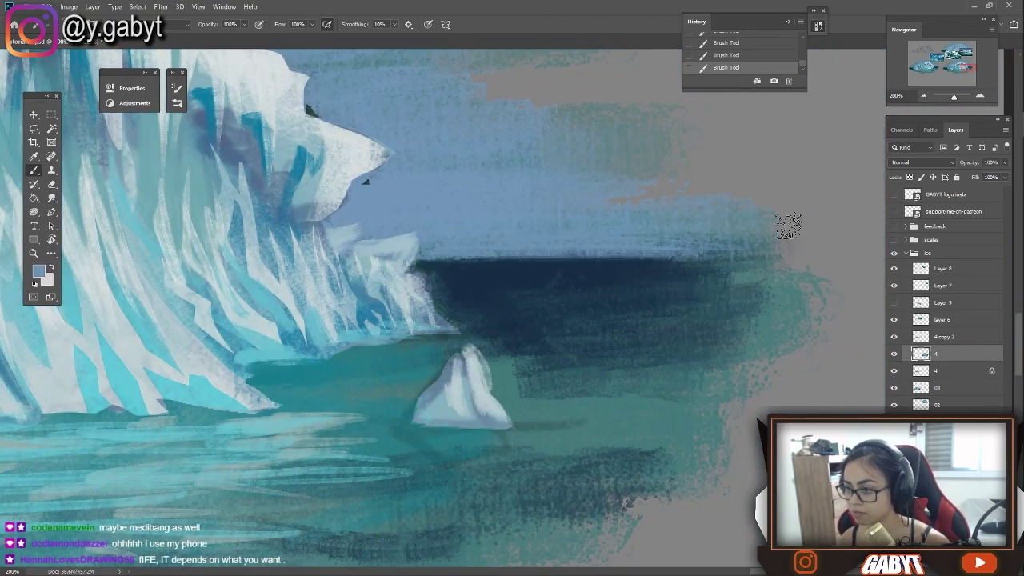
- Paint pale vertical streaks across the front face and blend them with sampled blue and teal tones
drag(954, 97, 951, 96)
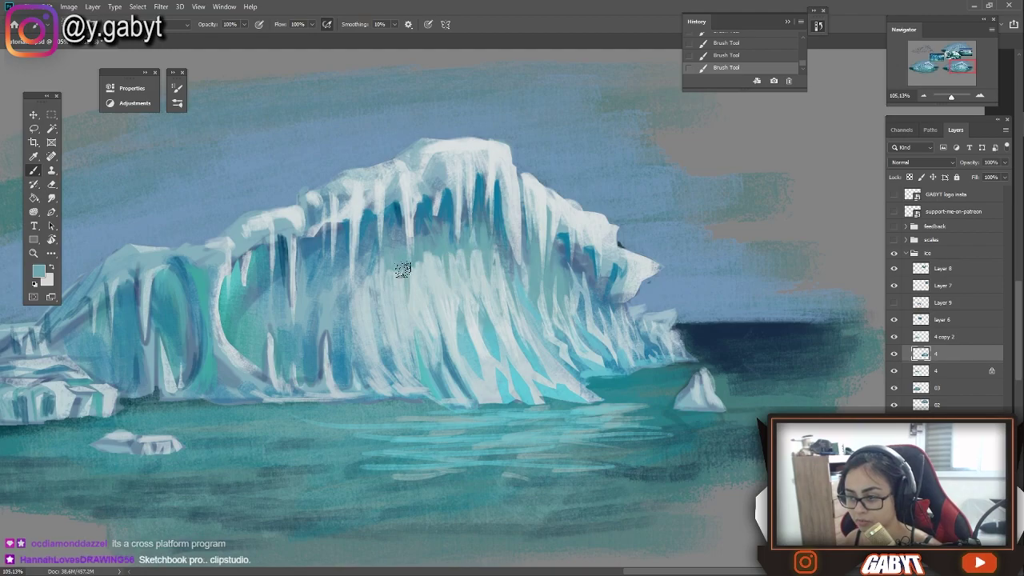
drag(327, 334, 430, 266)
alt+click(339, 207)
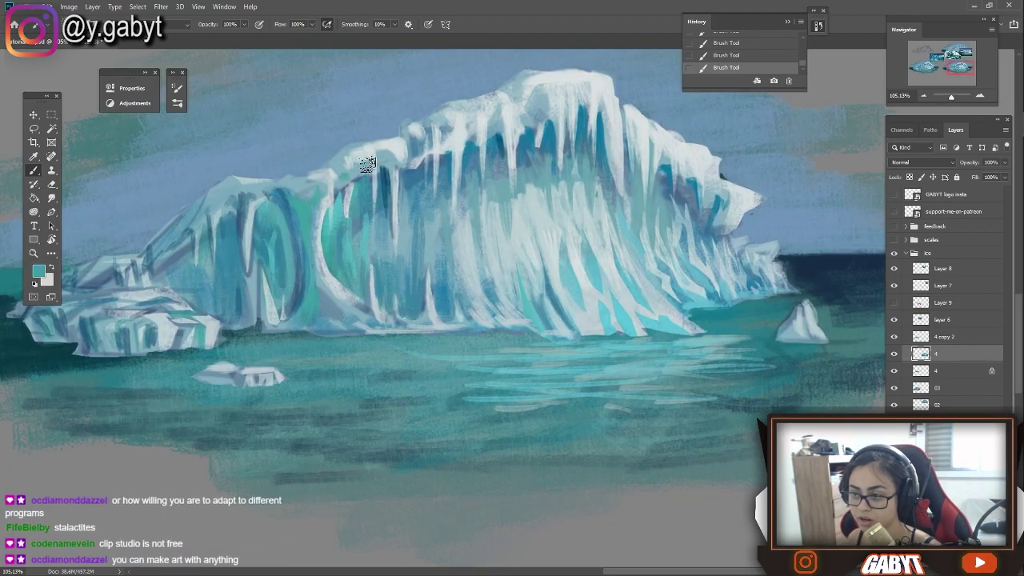
- Paint pale vertical reflection streaks on the water below the front face, undoing and redoing the last strokes to compare
drag(668, 295, 590, 299)
mouse_move(949, 97)
mouse_down()
mouse_move(937, 97)
mouse_move(949, 97)
mouse_up()
key(ctrl+z)
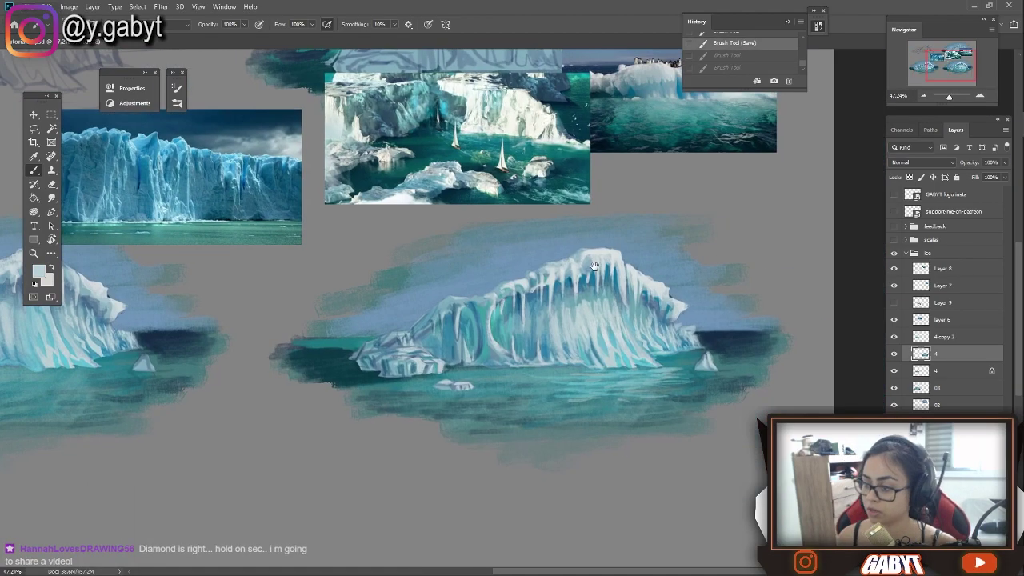
drag(596, 273, 535, 147)
key(ctrl+shift+z)
key(ctrl+shift+z)
alt+click(485, 258)
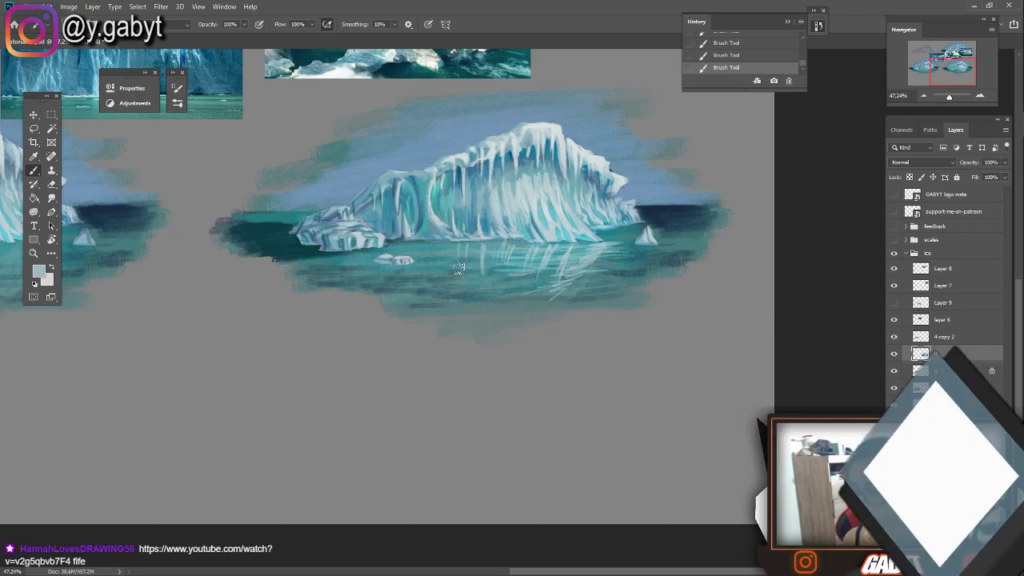
- Undo the last reflection stroke and repaint the left ice blocks with sampled pale blue-white highlights
key(ctrl+z)
key(shift+1)
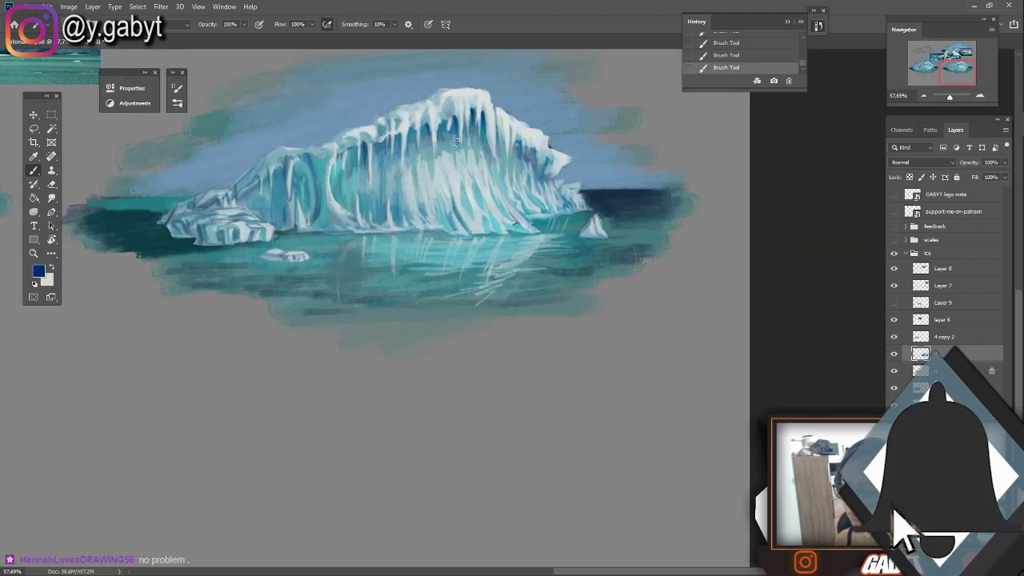
scroll(348, 166, down, 5)
scroll(267, 331, up, 8)
drag(617, 205, 717, 211)
alt+click(600, 258)
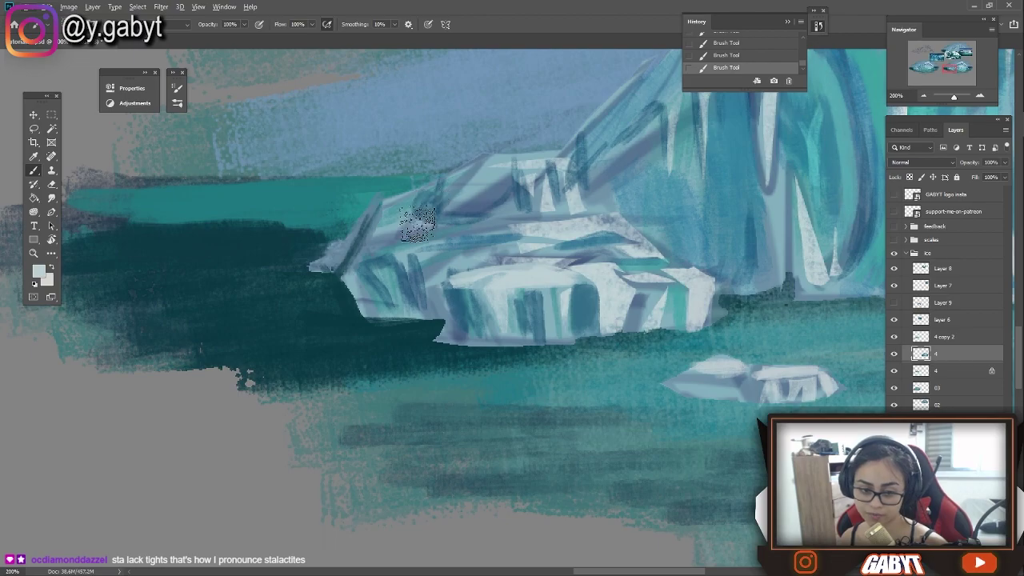
alt+click(596, 337)
drag(596, 337, 480, 304)
mouse_move(384, 280)
mouse_down()
mouse_move(617, 222)
mouse_move(487, 183)
mouse_move(520, 240)
mouse_up()
- Hide the reference photo layers and brush a soft cyan glow around the iceberg's peak
drag(956, 95, 947, 96)
drag(894, 268, 893, 319)
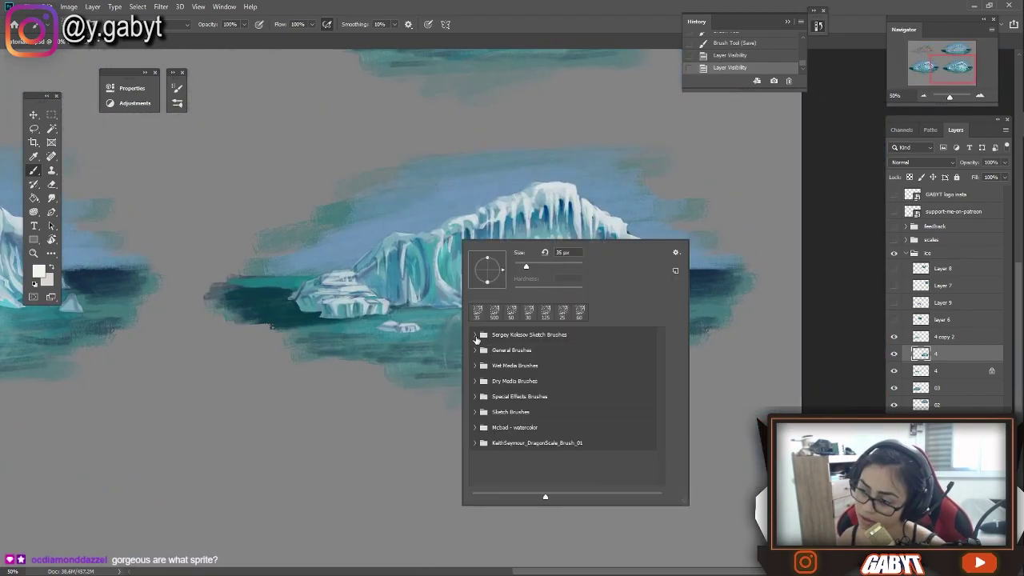
click(866, 189)
drag(544, 172, 624, 236)
drag(588, 196, 616, 214)
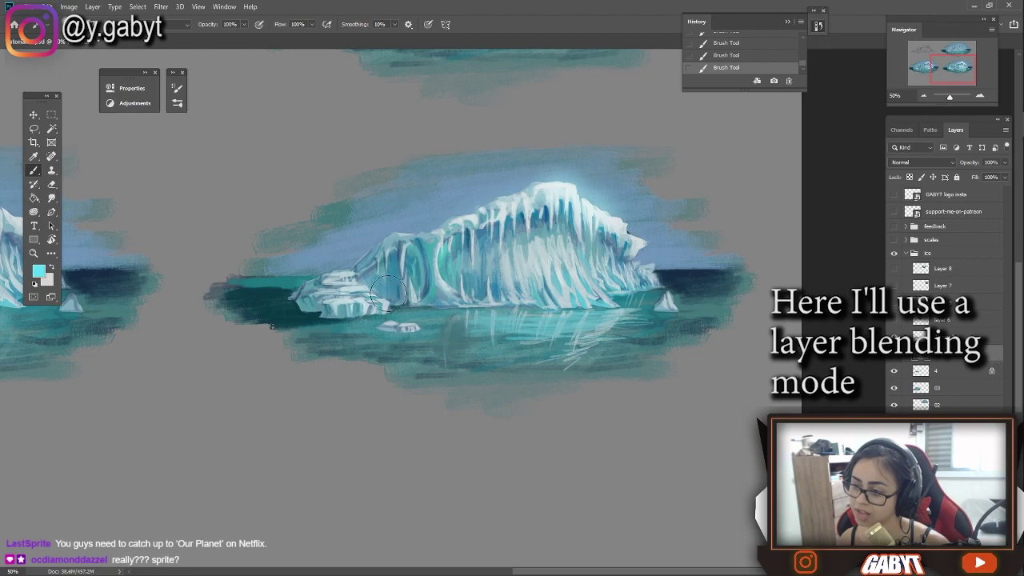
- Tint the water around the iceberg green-teal with a large soft brush and lock the painting layer's transparent pixels
key(bracketleft)
key(bracketleft)
alt+click(334, 280)
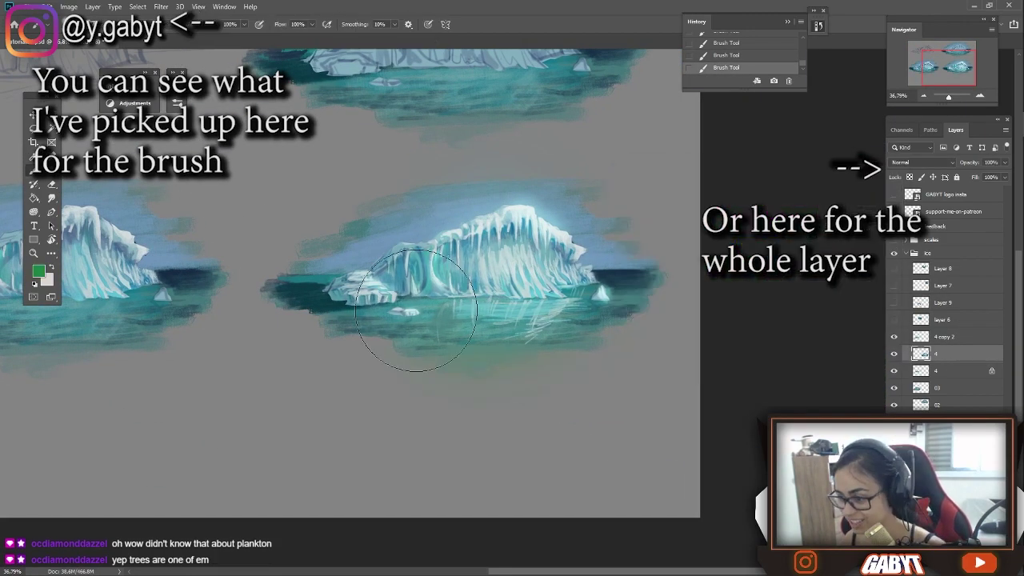
key(ctrl+z)
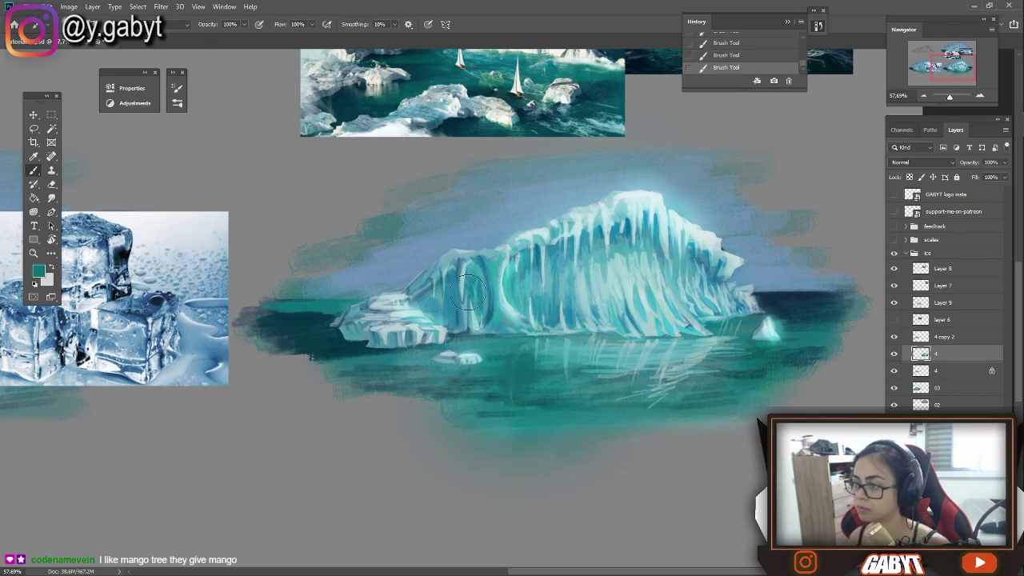
mouse_move(950, 96)
mouse_down()
mouse_move(926, 96)
mouse_move(948, 101)
mouse_up()
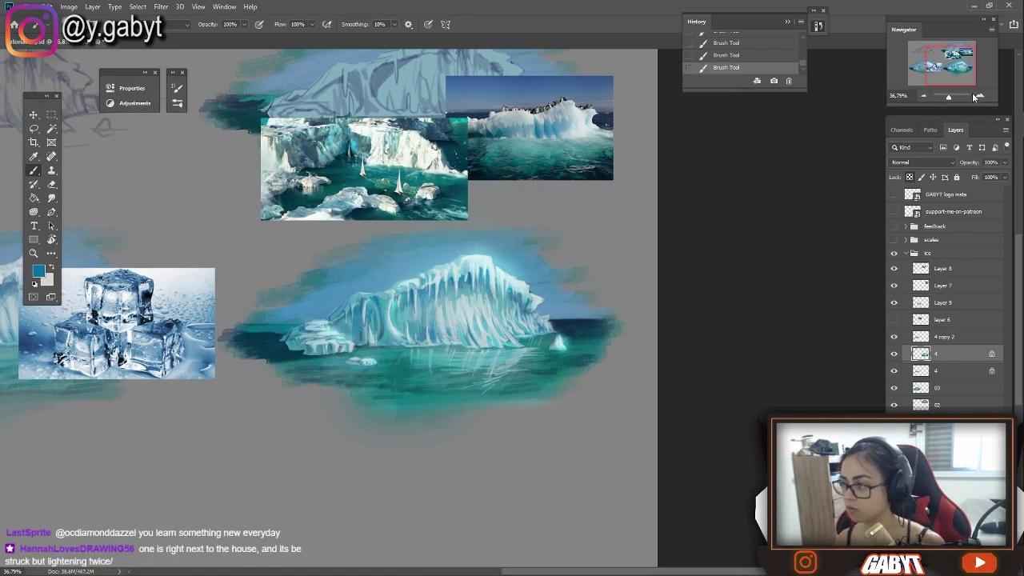
drag(923, 104, 949, 101)
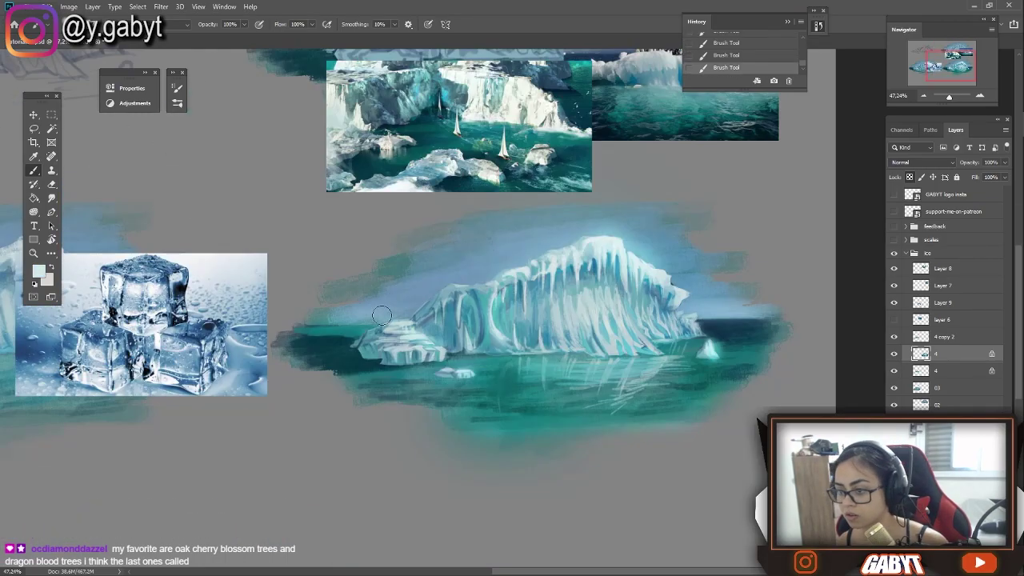
drag(956, 96, 945, 95)
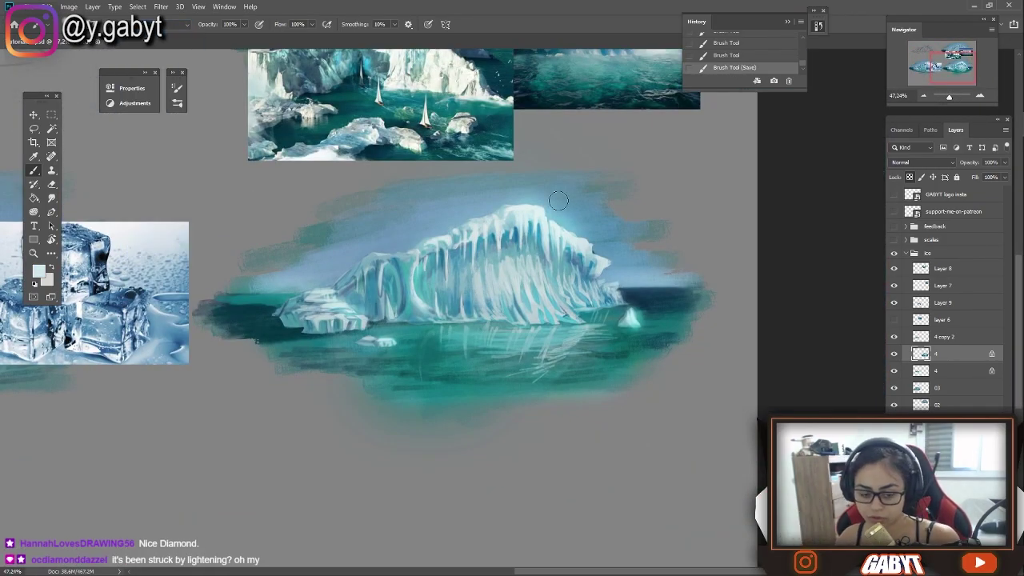
- Preview the Dry Brush, Watercolor and Sponge effects from the Filter Gallery on the iceberg painting
click(161, 6)
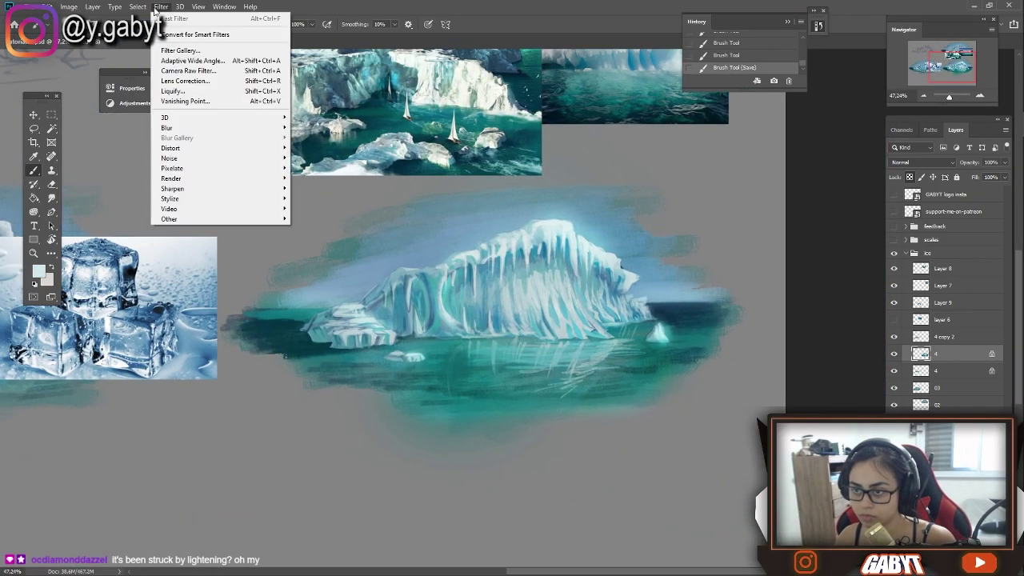
click(192, 54)
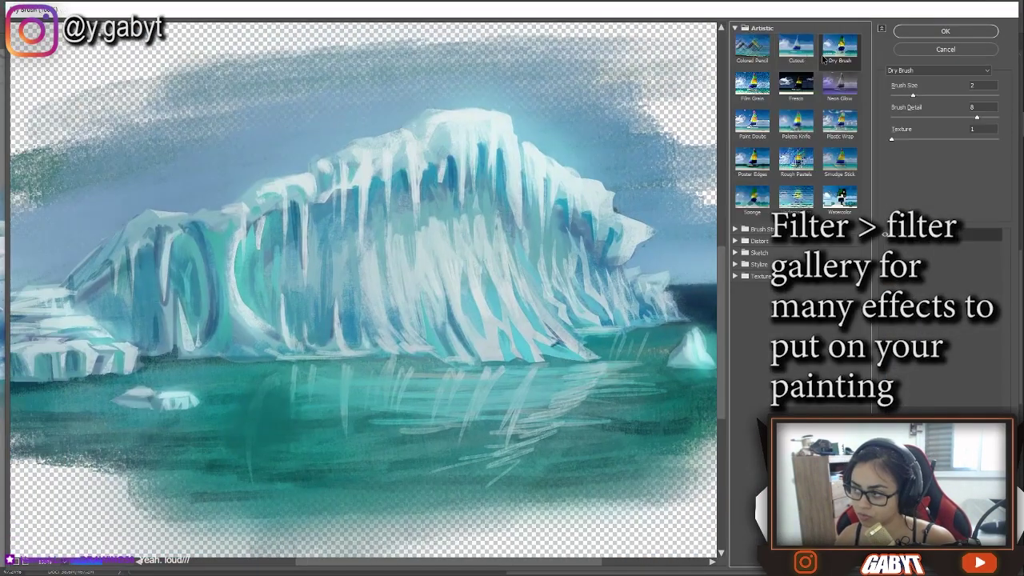
click(839, 46)
click(839, 196)
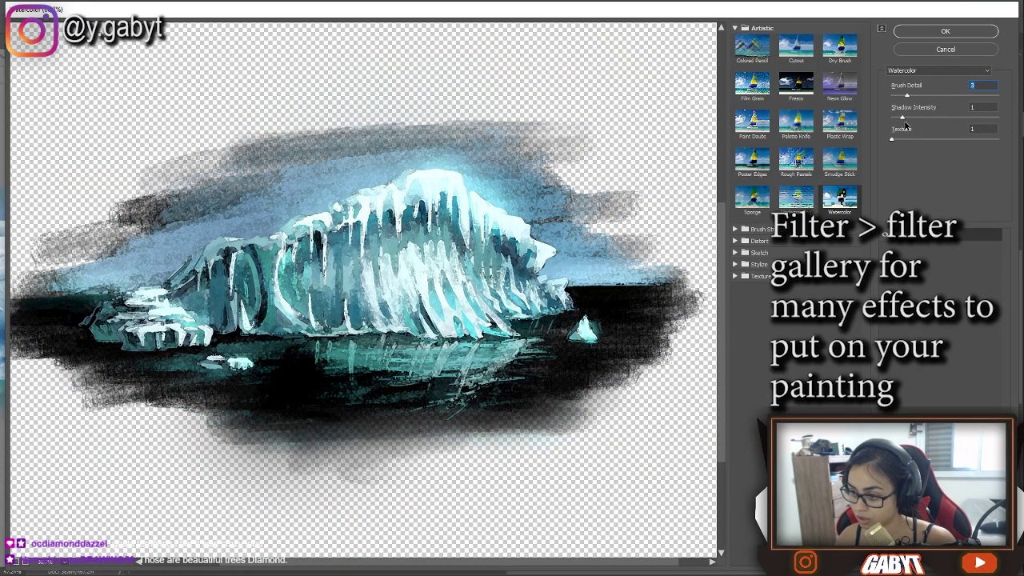
click(747, 207)
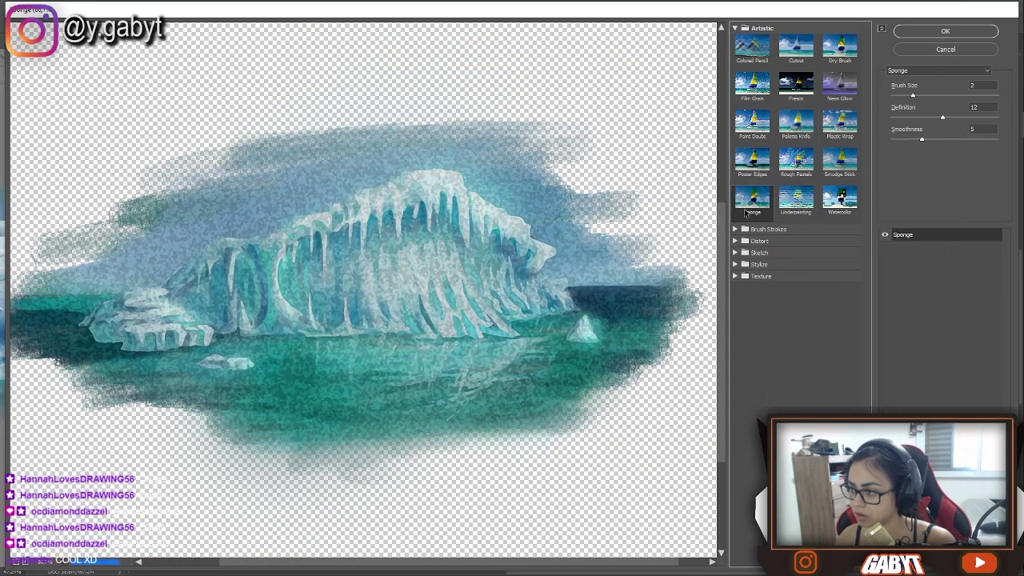
- Try the Angled Strokes filter on the painting with direction balance 12, stroke length 3 and sharpness 6
click(768, 229)
click(792, 249)
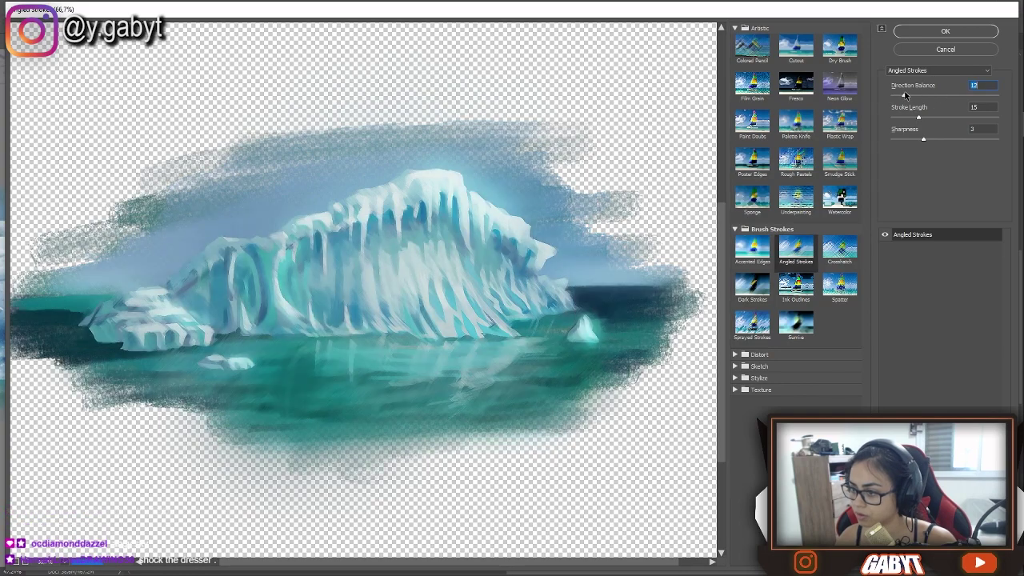
text(3)
key(Tab)
click(975, 138)
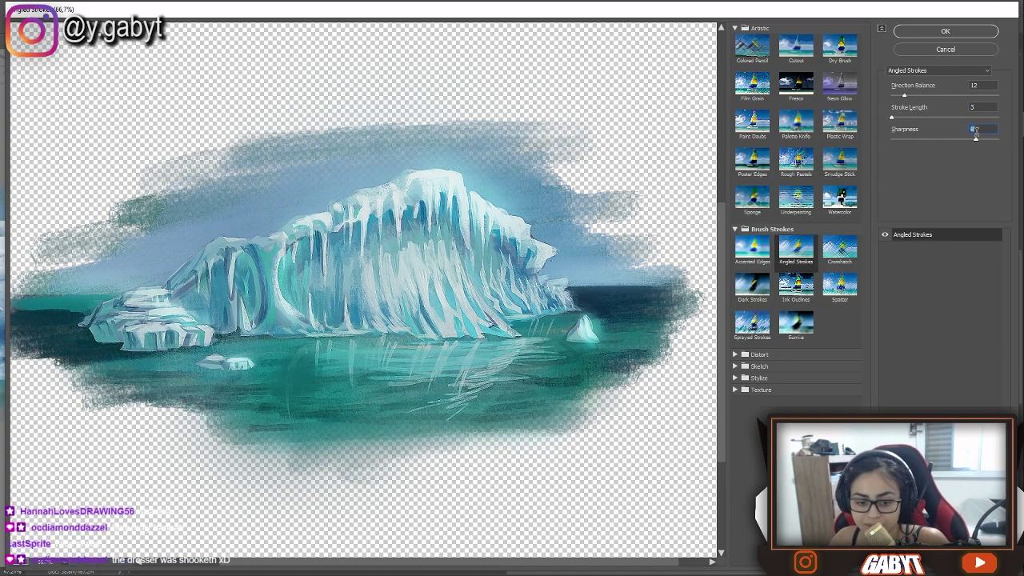
key(Down)
key(Down)
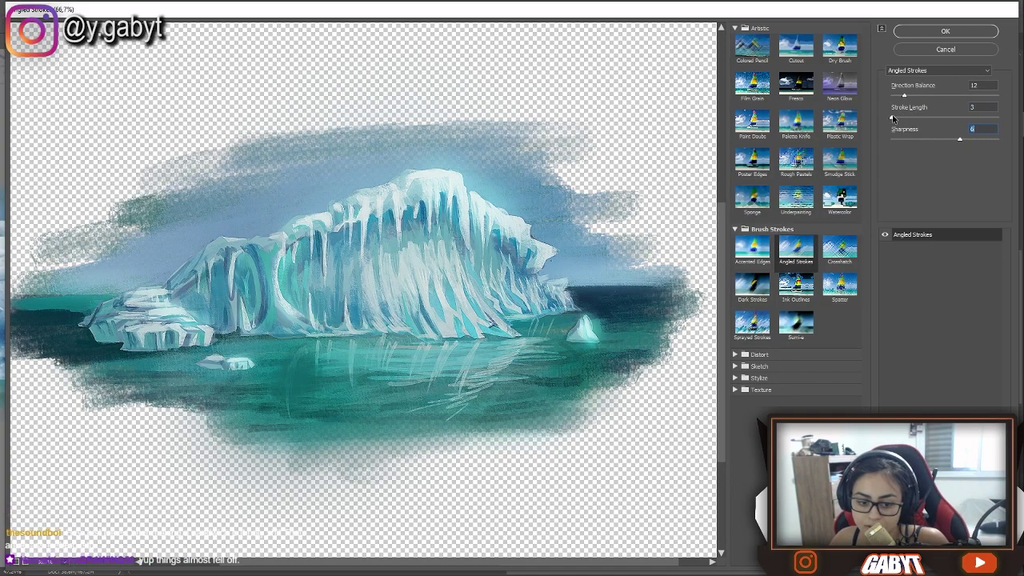
click(941, 32)
scroll(355, 173, up, 5)
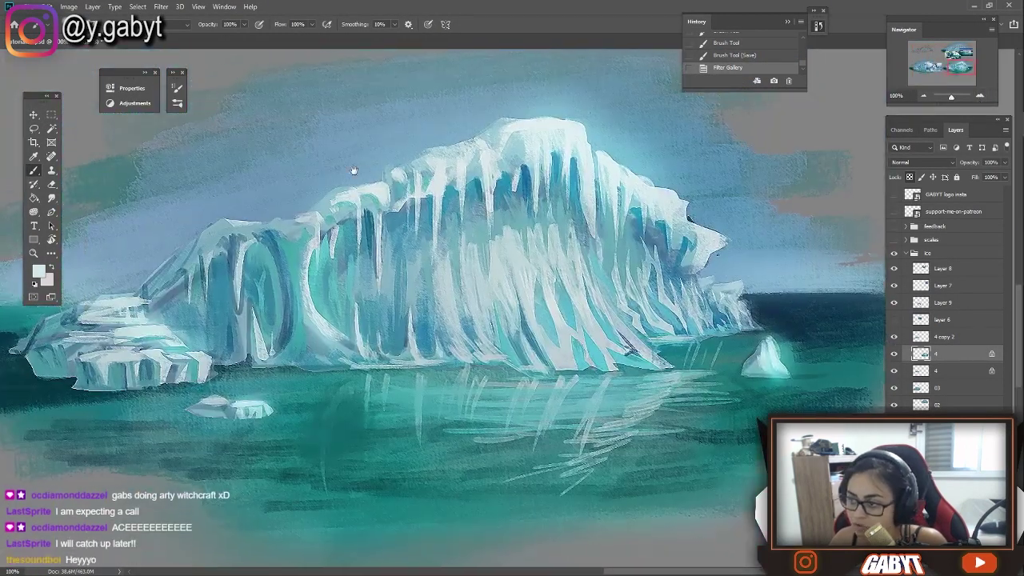
scroll(354, 174, down, 3)
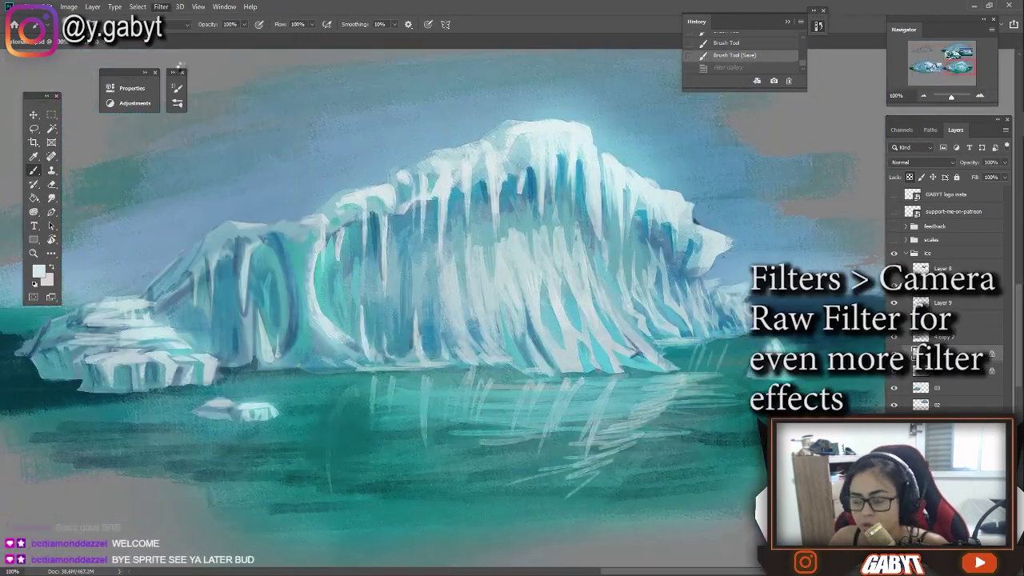
- Open the Camera Raw Filter on the painting, set the sharpening amount to 58 and inspect the icicles up close
key(ctrl+shift+a)
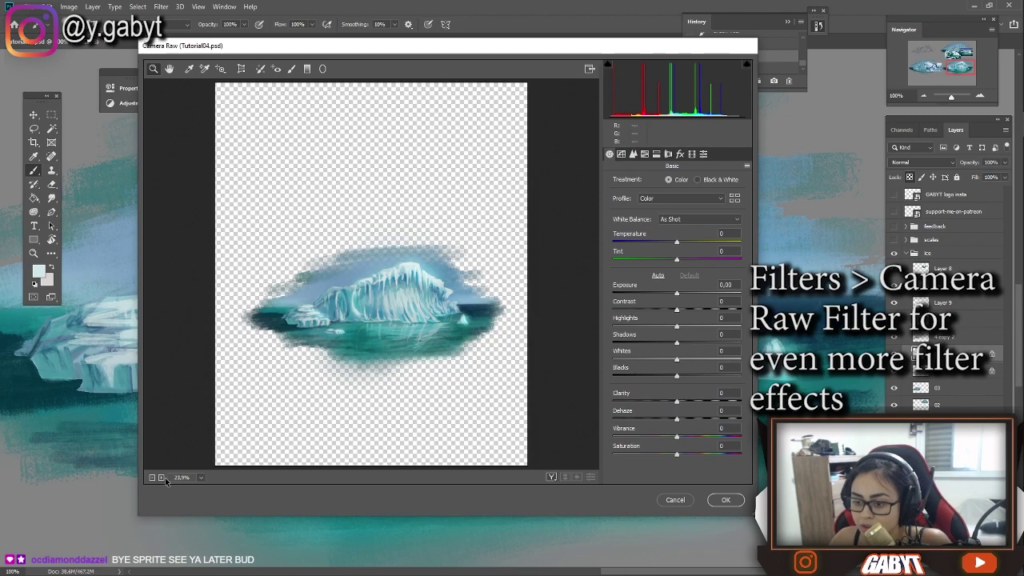
click(162, 478)
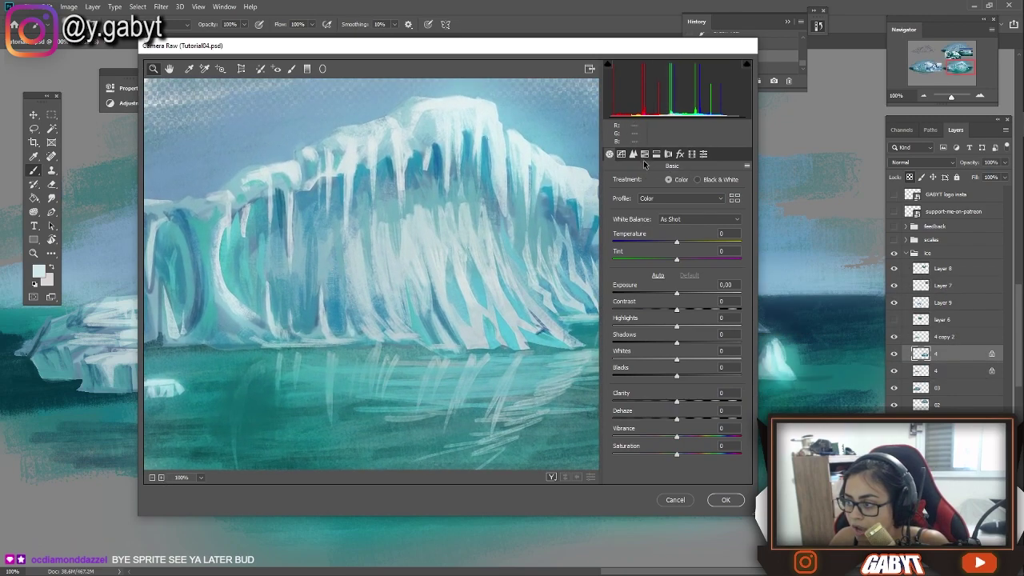
click(644, 157)
click(631, 155)
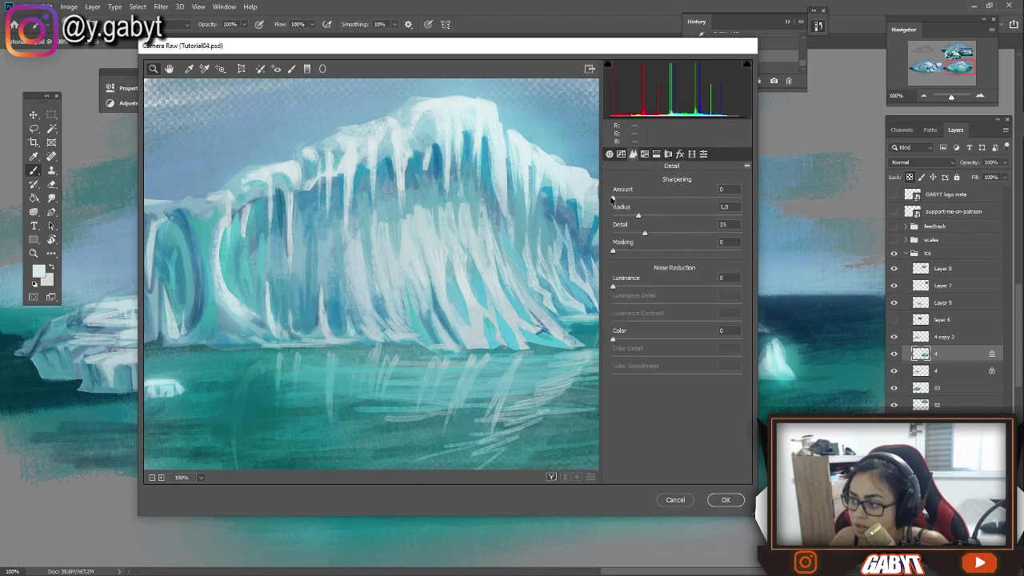
drag(662, 200, 664, 198)
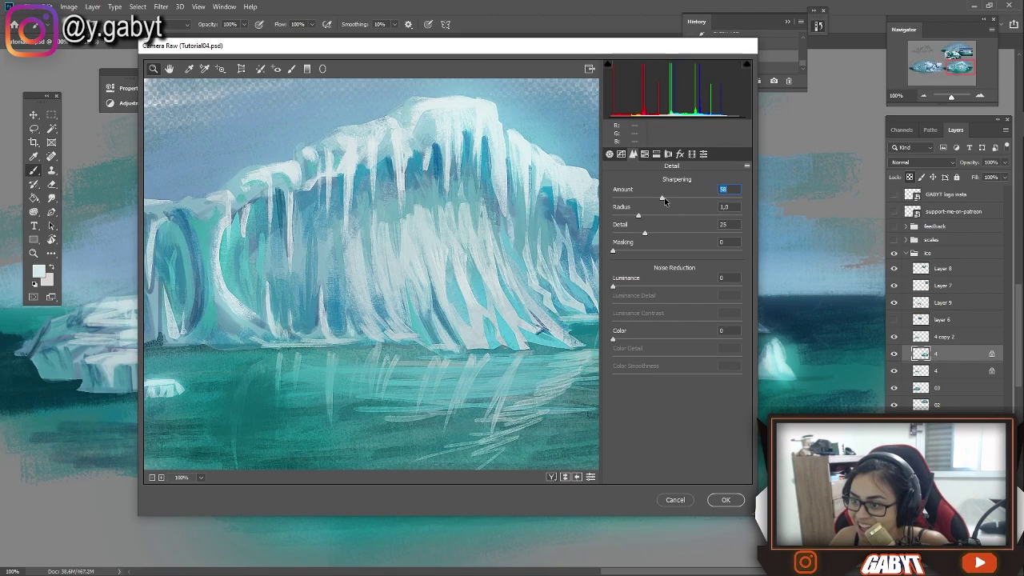
double_click(161, 477)
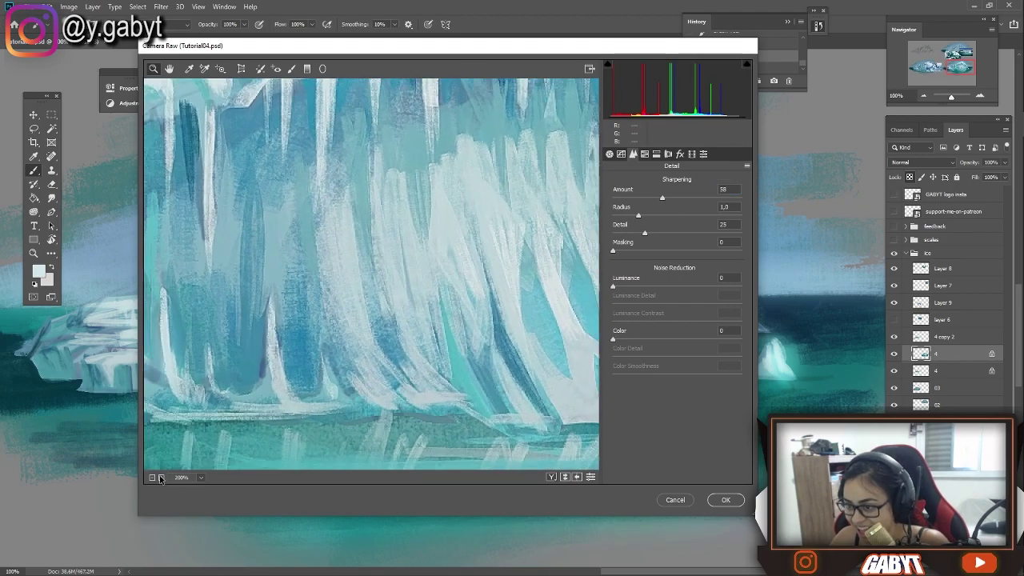
drag(483, 142, 489, 294)
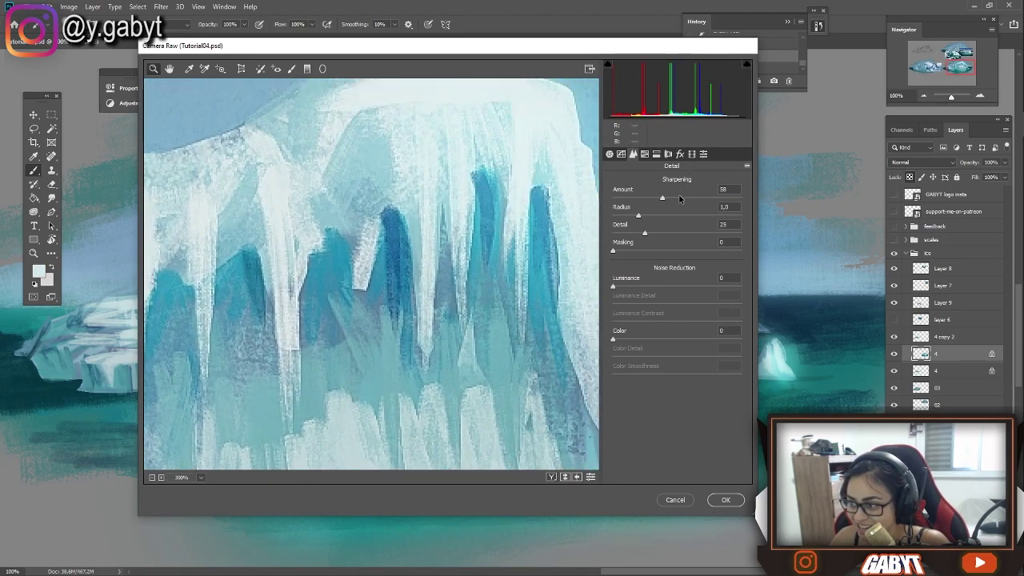
- Set the sharpening to amount 79, radius 1.7 and detail 0, and apply the Camera Raw Filter
text(0)
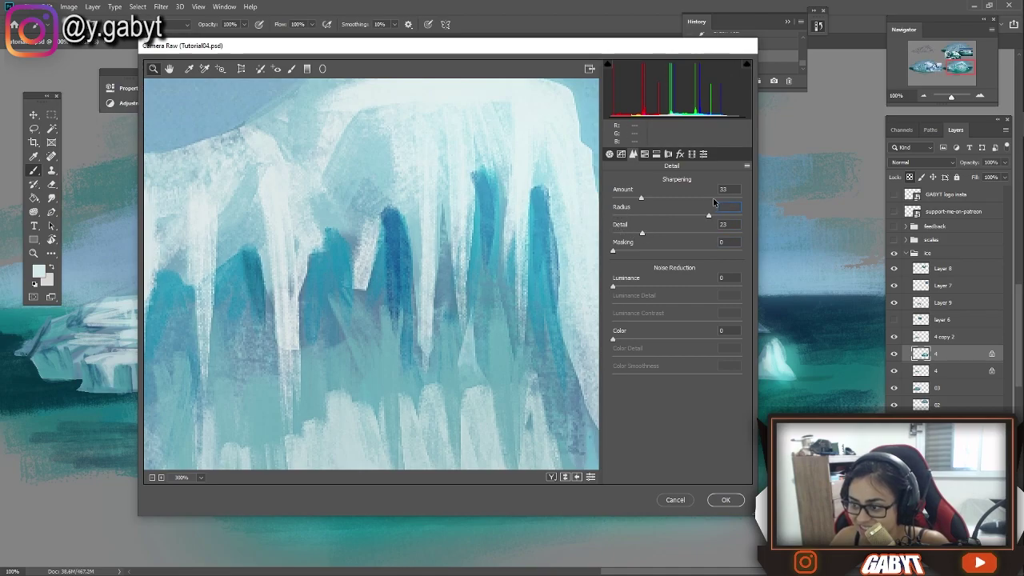
key(ctrl+0)
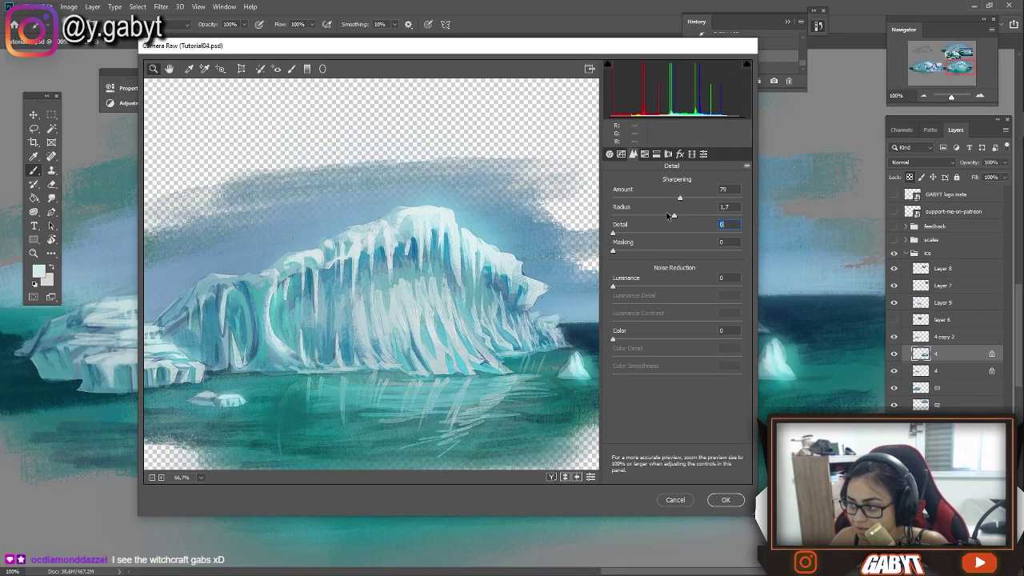
click(722, 500)
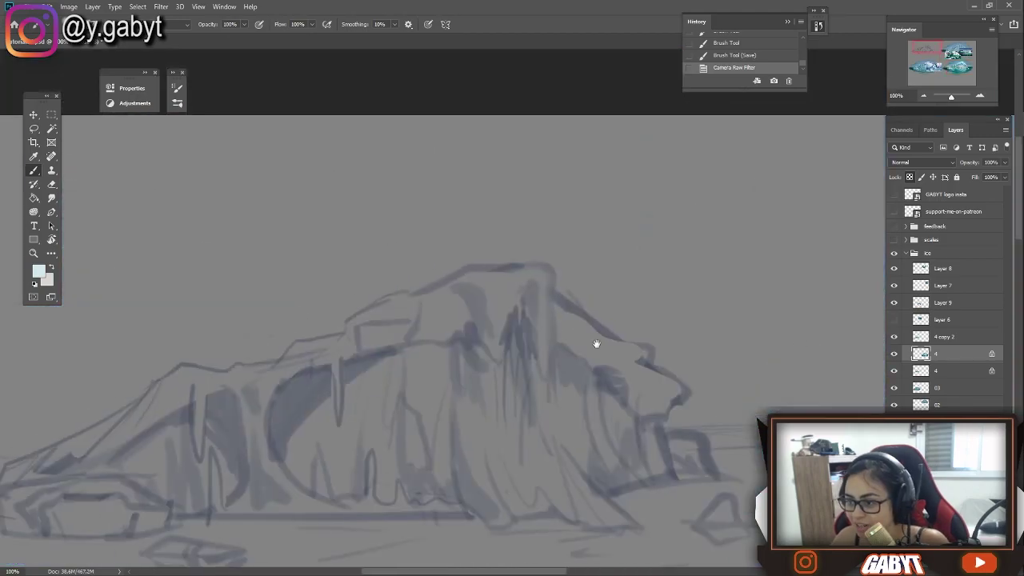
- Load the iceberg silhouette of layer 4 copy 2 as a selection and hide that layer
drag(951, 97, 949, 98)
scroll(659, 300, up, 4)
ctrl+click(658, 377)
key(ctrl+t)
key(Return)
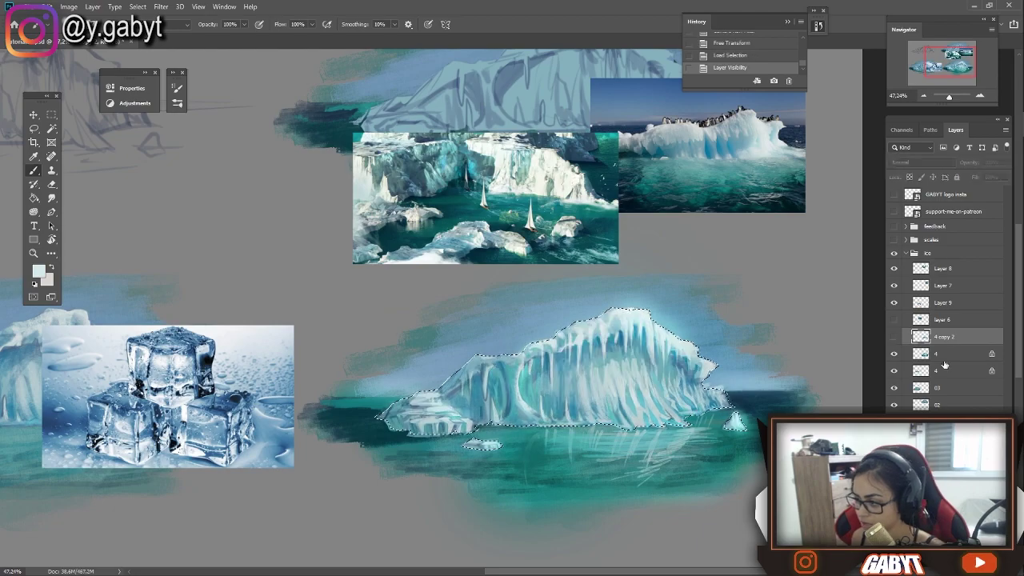
- Brush sampled pale blue and teal touches over the iceberg and the surrounding water, and save the document
key(b)
scroll(430, 399, up, 1)
scroll(430, 417, down, 3)
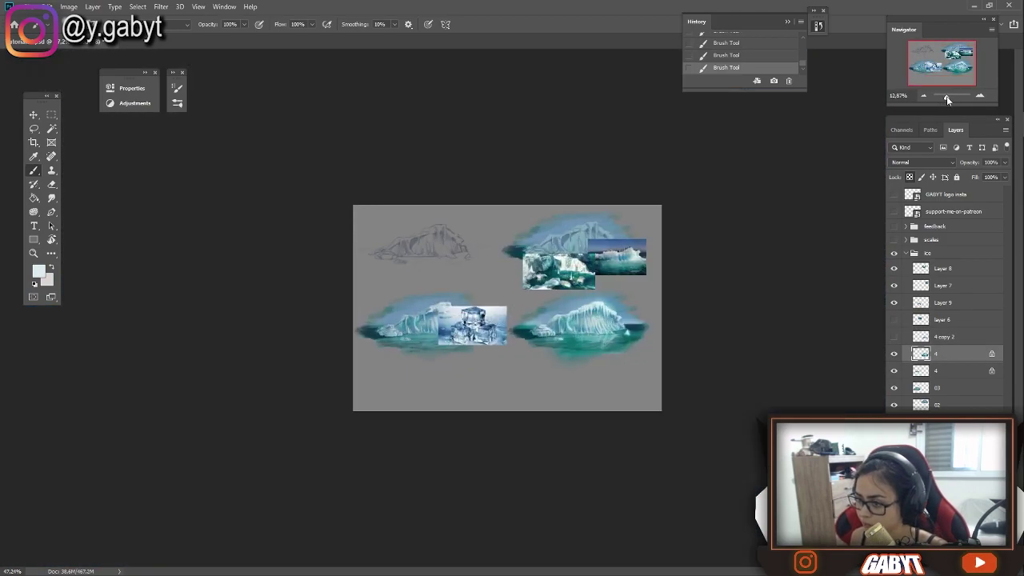
scroll(422, 328, up, 2)
alt+click(422, 328)
key(ctrl+z)
alt+click(625, 306)
drag(560, 400, 639, 352)
drag(515, 300, 450, 362)
alt+click(551, 424)
click(550, 424)
drag(557, 367, 532, 360)
scroll(480, 360, down, 3)
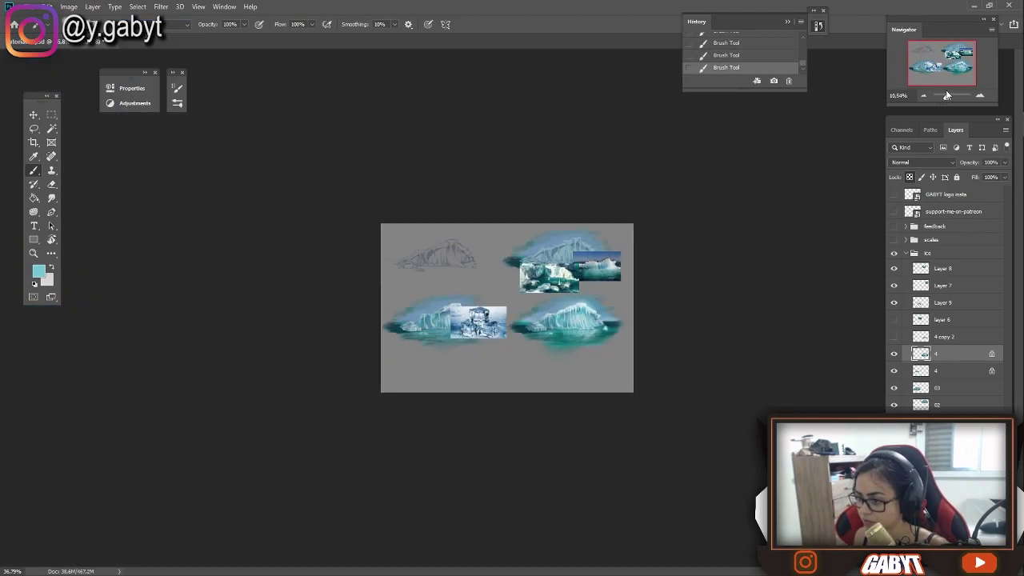
scroll(400, 431, up, 4)
key(ctrl+s)
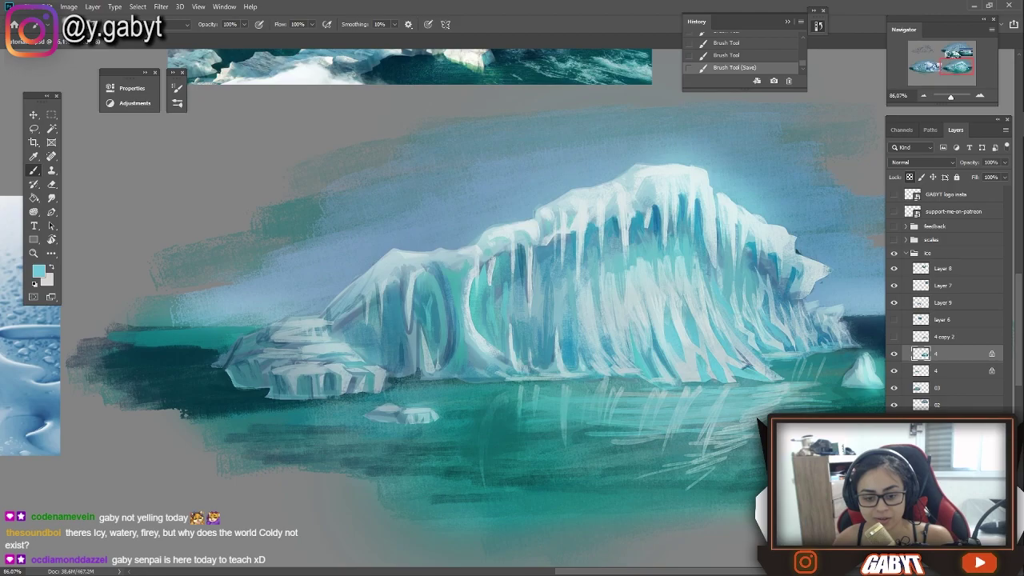
- Soften the pale reflection streaks on the water below the front face with the Smudge tool at 70% strength
drag(696, 454, 617, 381)
key(ctrl+z)
key(r)
drag(700, 349, 679, 356)
drag(576, 358, 670, 398)
scroll(690, 330, down, 2)
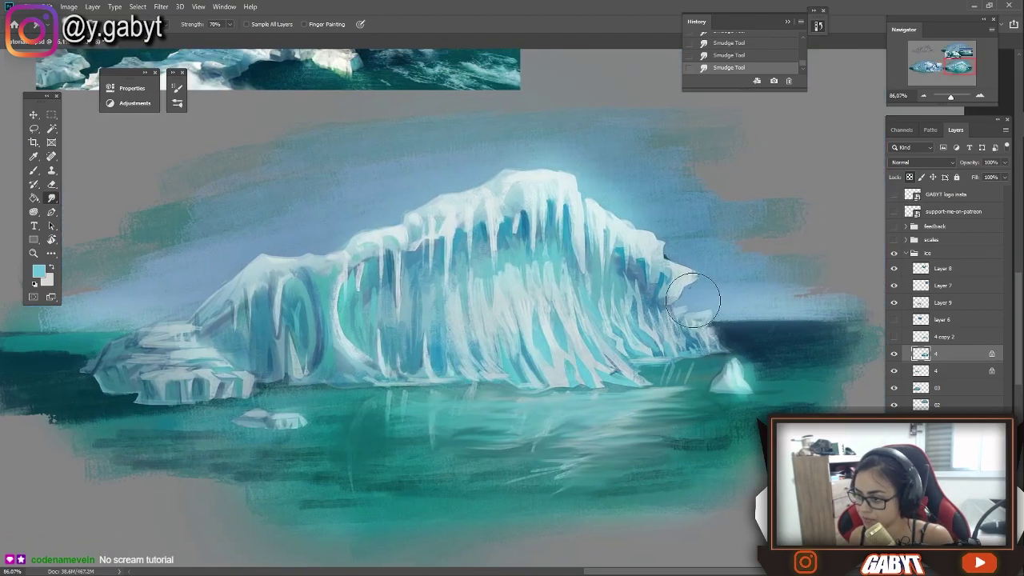
scroll(344, 310, up, 2)
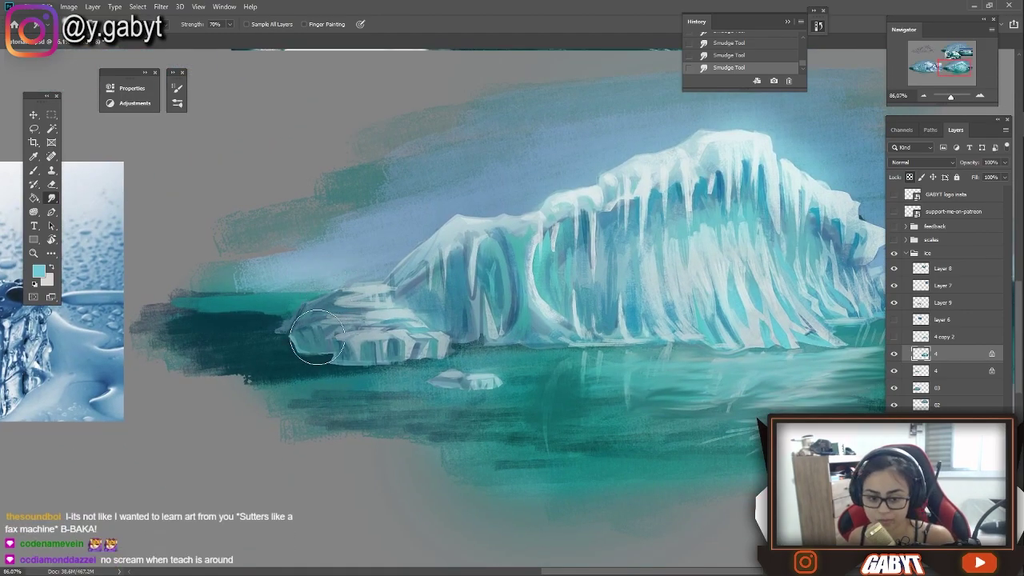
scroll(482, 220, down, 5)
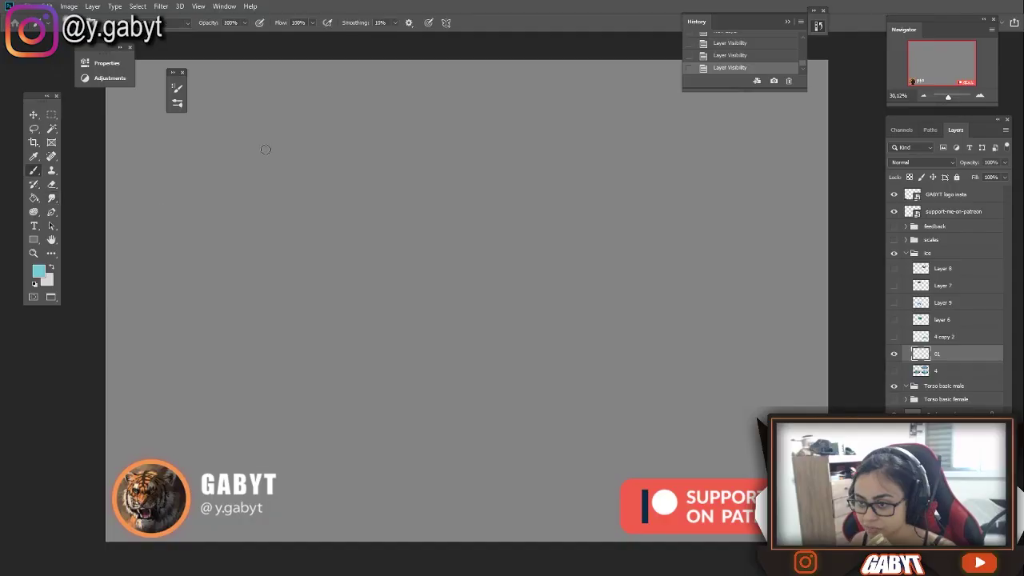
- Sketch the rough black outline of an ice cube on layer 01 and adjust it with Free Transform
drag(189, 152, 269, 125)
key(ctrl+z)
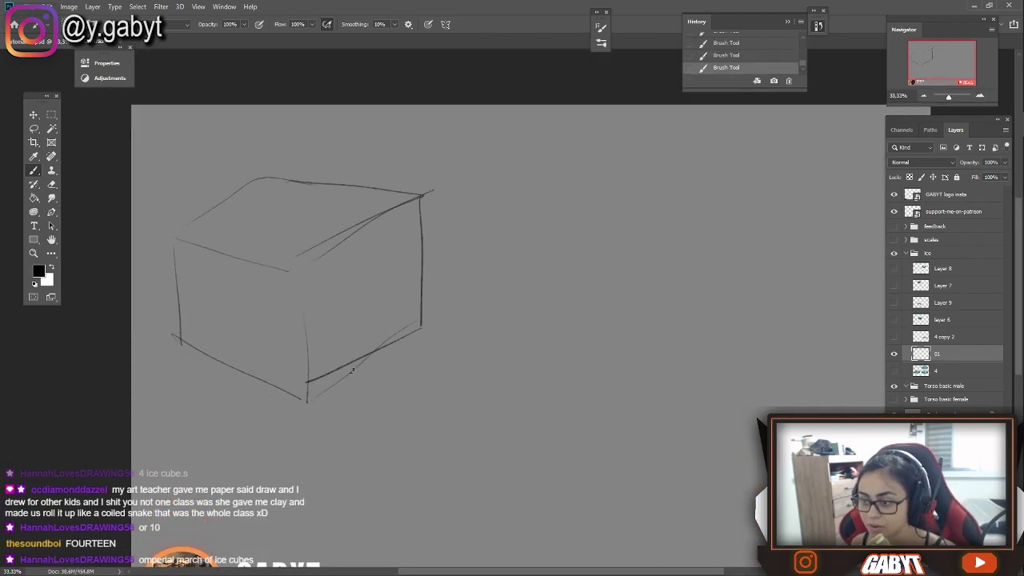
key(ctrl+t)
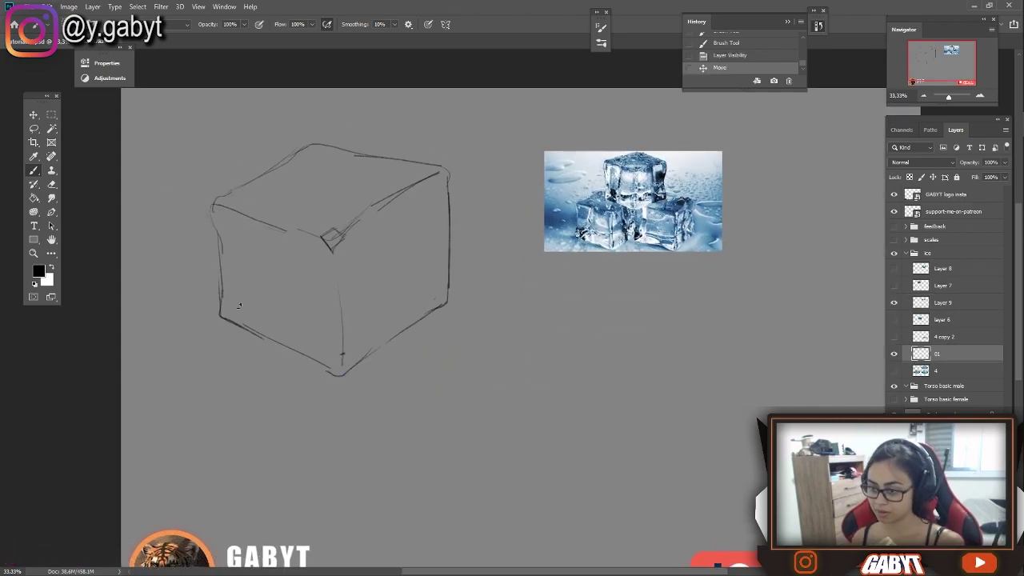
- Refine the cube sketch with its hidden back edges and small rounded, chipped corners
drag(222, 313, 248, 326)
drag(244, 304, 324, 258)
drag(340, 257, 444, 302)
drag(437, 171, 448, 189)
drag(214, 216, 226, 229)
drag(334, 352, 349, 371)
drag(437, 290, 444, 309)
drag(332, 216, 322, 214)
- Examine the ice cube reference up close, and browse the web image results for "ice" for another stacked-cube photo
key(ctrl+1)
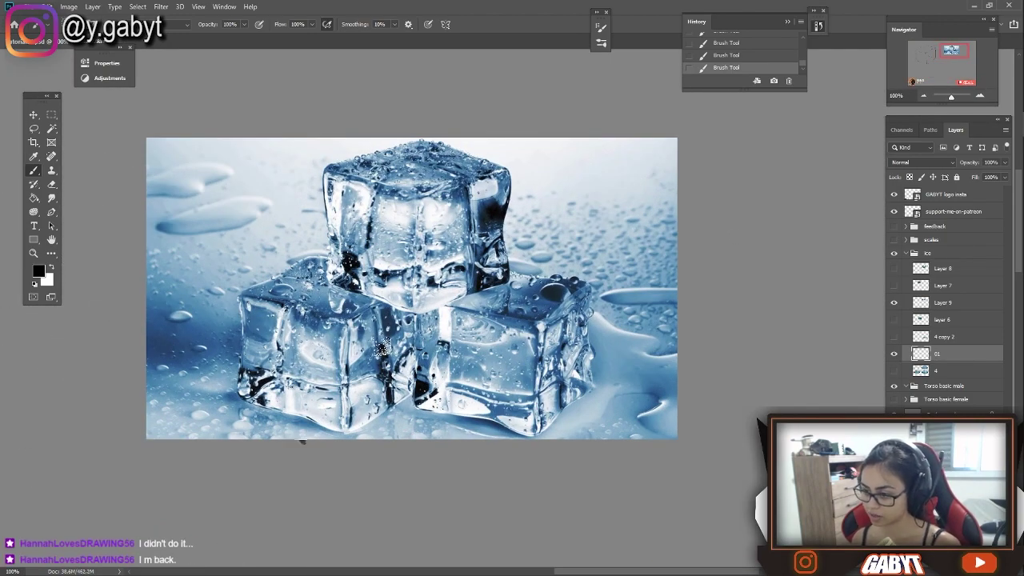
key(alt+Tab)
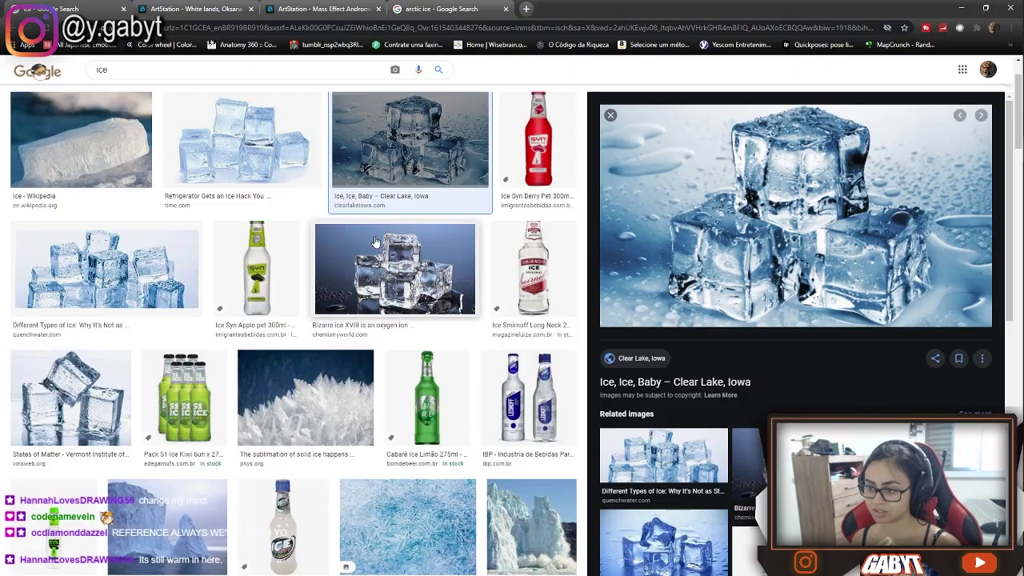
click(375, 241)
scroll(880, 320, down, 5)
click(940, 286)
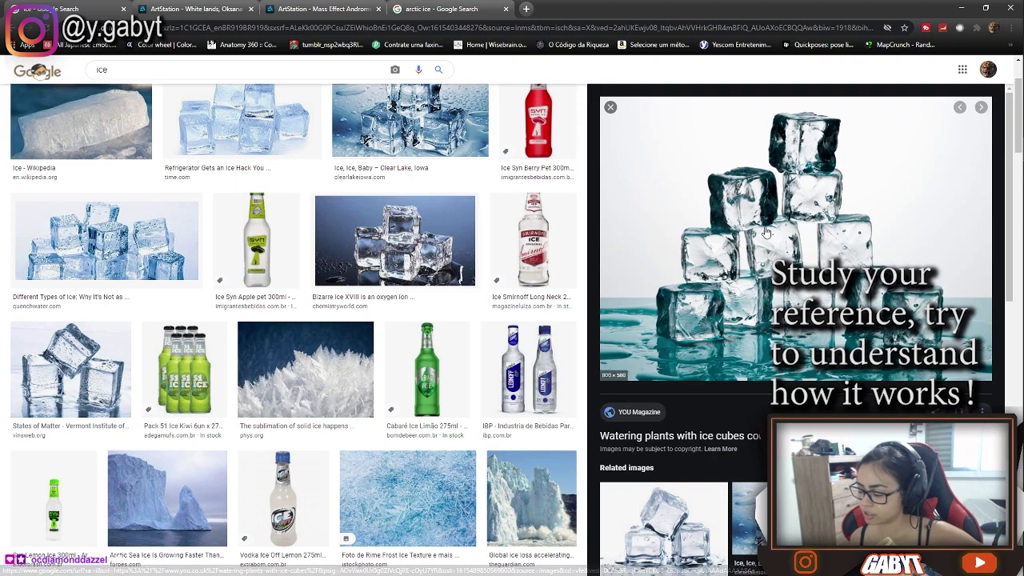
scroll(792, 320, down, 5)
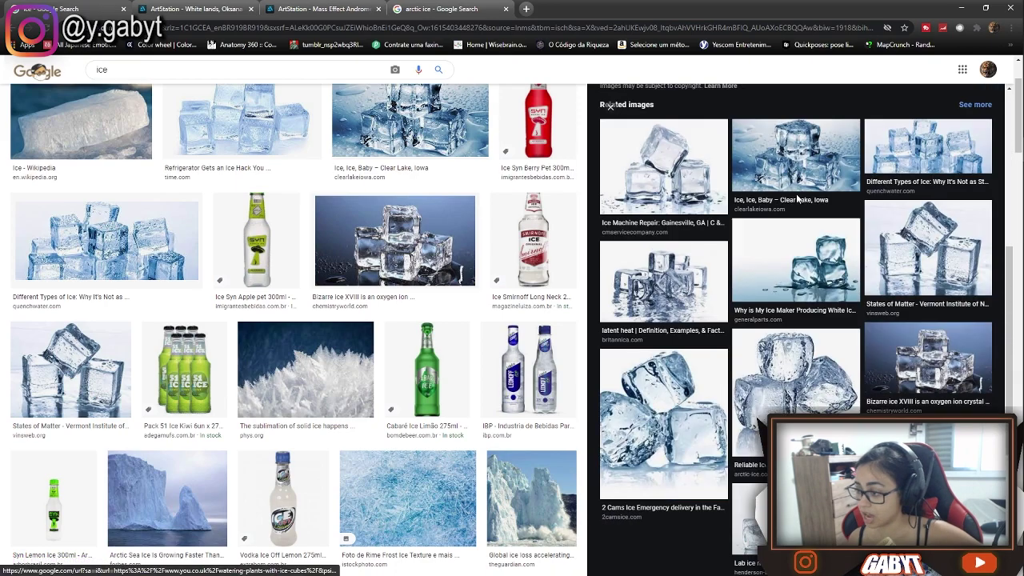
click(672, 240)
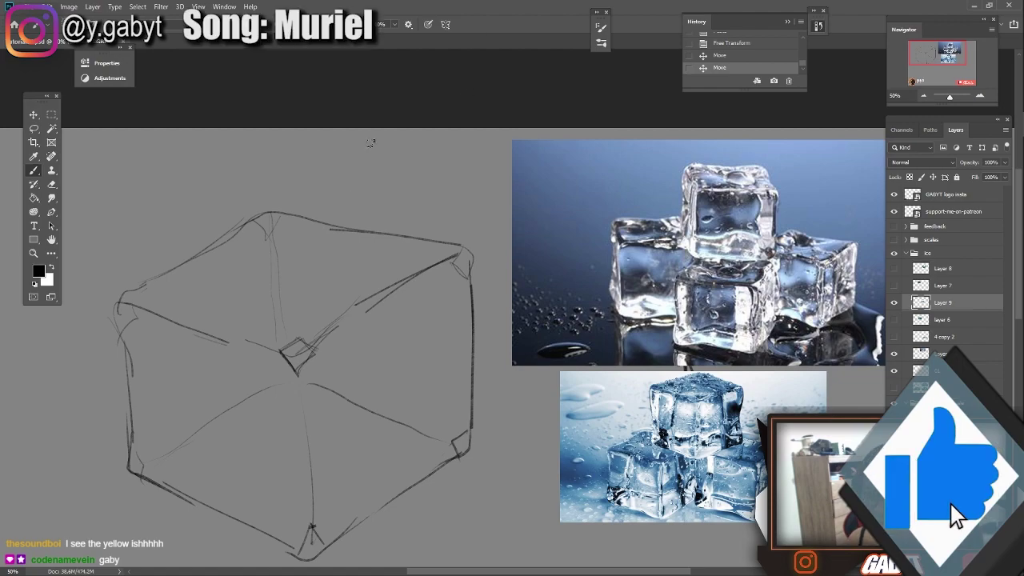
- Sketch curved inner facet lines down the two side faces of the cube
drag(411, 475, 422, 393)
drag(417, 206, 421, 362)
drag(197, 184, 225, 414)
mouse_move(240, 320)
mouse_down()
mouse_move(151, 360)
mouse_move(189, 323)
mouse_up()
key(ctrl+minus)
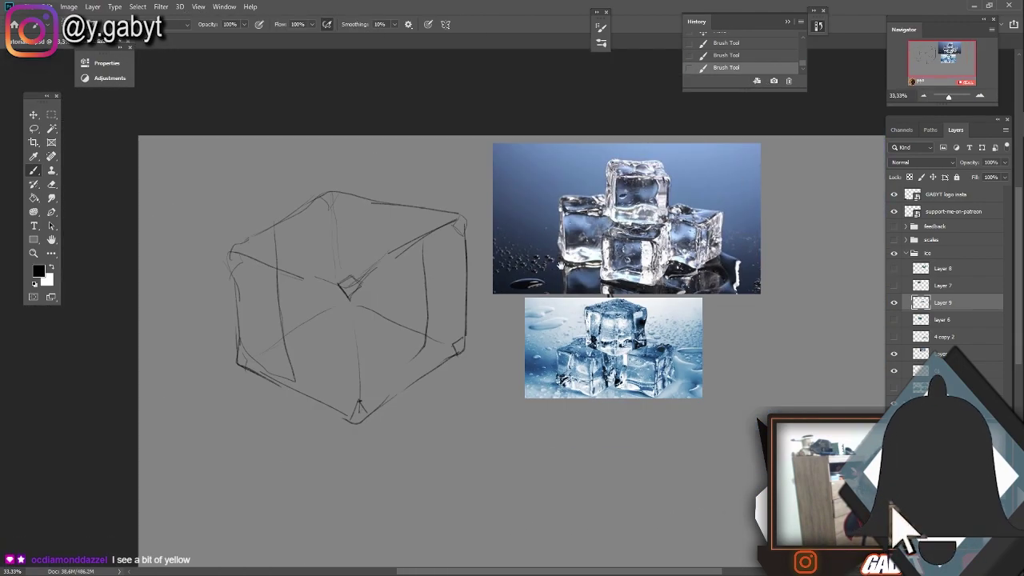
key(ctrl+plus)
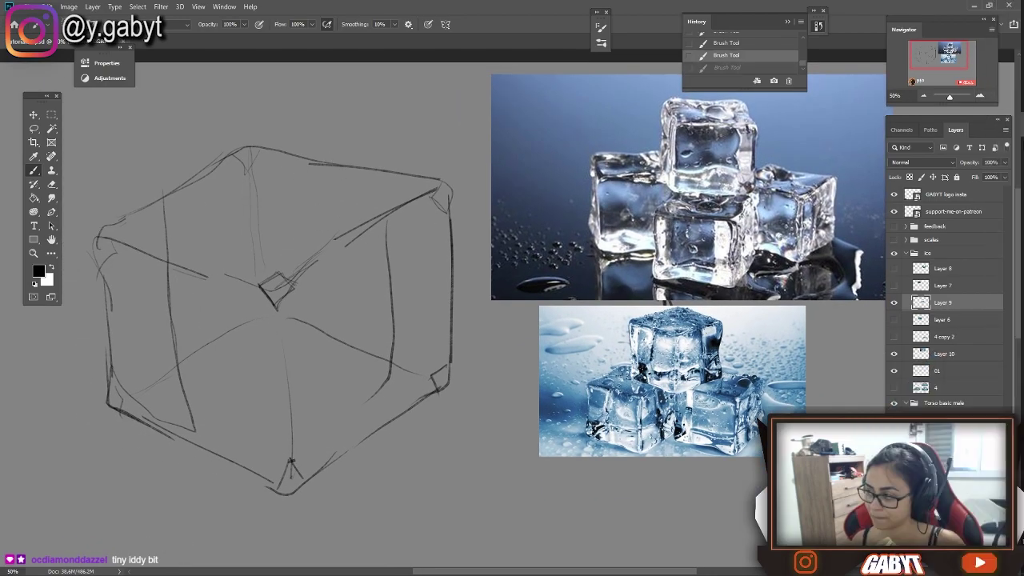
- Switch to the browser, look through more ice cube photos in the image results, and return to Photoshop
key(alt+Tab)
scroll(292, 320, down, 3)
key(Right)
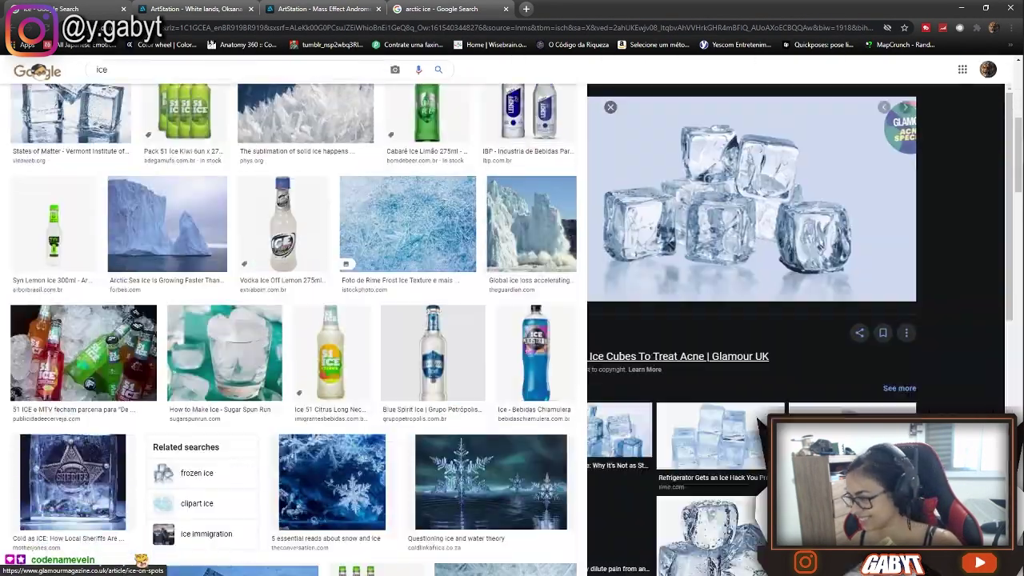
key(Right)
key(alt+Tab)
- Add wavy inner contours along the cube's side, top and lower edges in the sketch
drag(120, 256, 128, 436)
drag(128, 272, 195, 220)
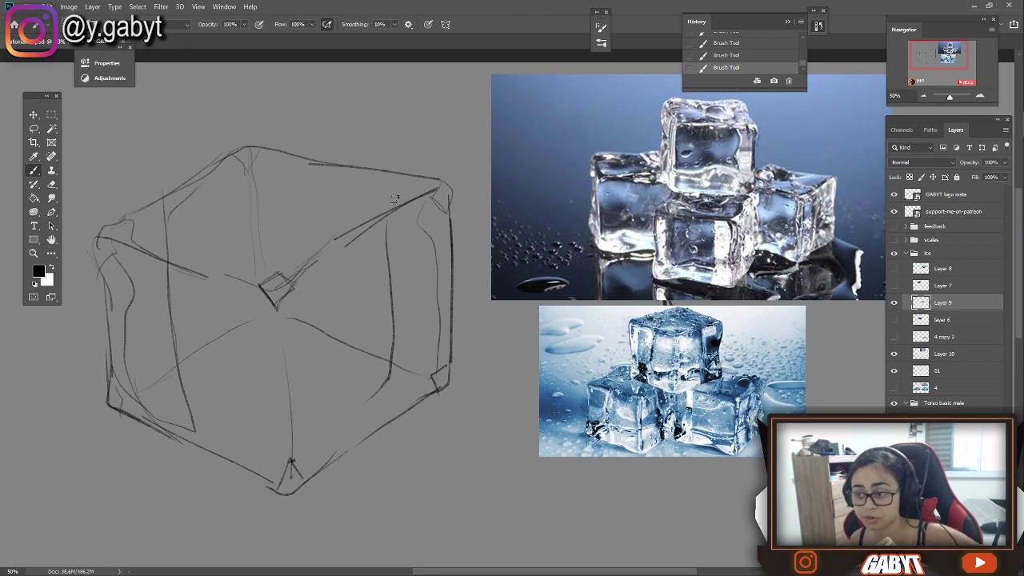
drag(284, 268, 400, 165)
drag(296, 470, 439, 376)
drag(186, 408, 277, 464)
- Lasso the finished cube sketch, then cut and paste it as a separate piece
key(ctrl+0)
key(l)
mouse_move(344, 140)
mouse_down()
mouse_move(446, 320)
mouse_move(336, 148)
mouse_up()
key(ctrl+x)
key(ctrl+v)
- Scale the pasted cube sketch down to about 80% with Free Transform and clear the selection
key(ctrl+t)
drag(324, 235, 435, 285)
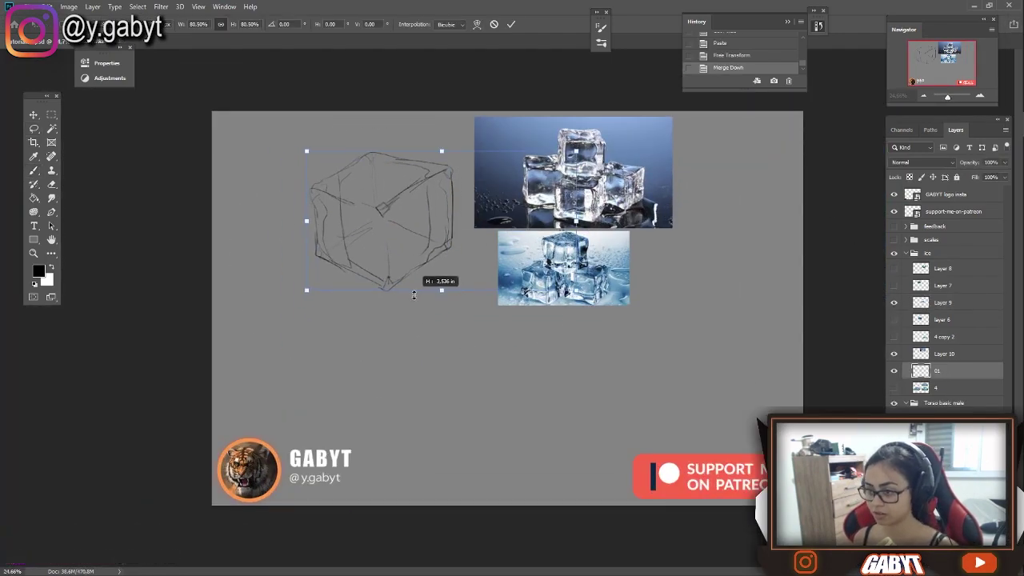
key(Return)
key(Delete)
key(ctrl+d)
key(ctrl+z)
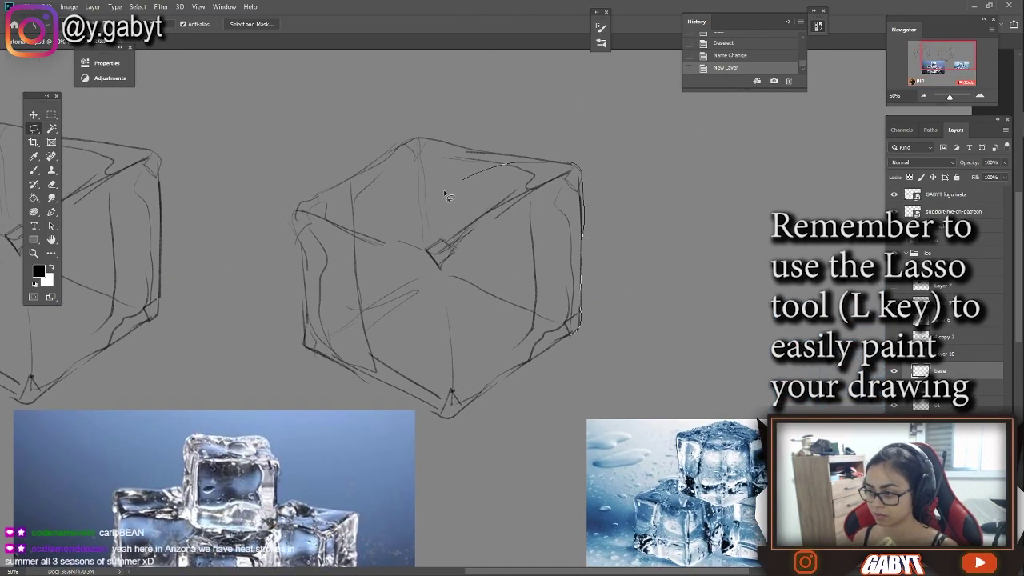
- Lasso the whole silhouette of the second cube on the base layer and fill it with a muted slate blue
mouse_move(520, 140)
mouse_down()
mouse_move(680, 199)
mouse_move(408, 250)
mouse_up()
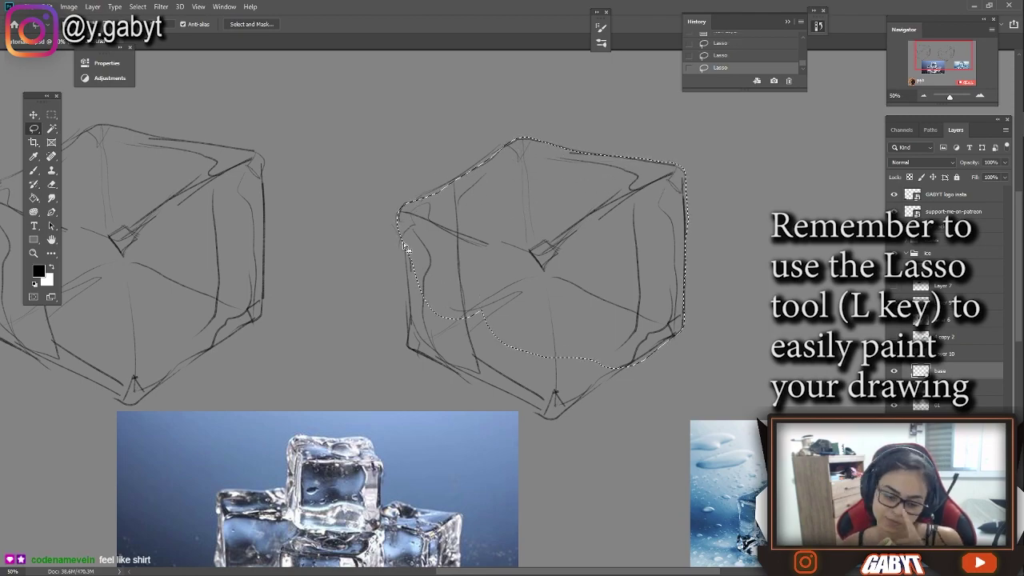
mouse_move(484, 172)
mouse_down()
mouse_move(395, 240)
mouse_move(523, 327)
mouse_move(554, 221)
mouse_up()
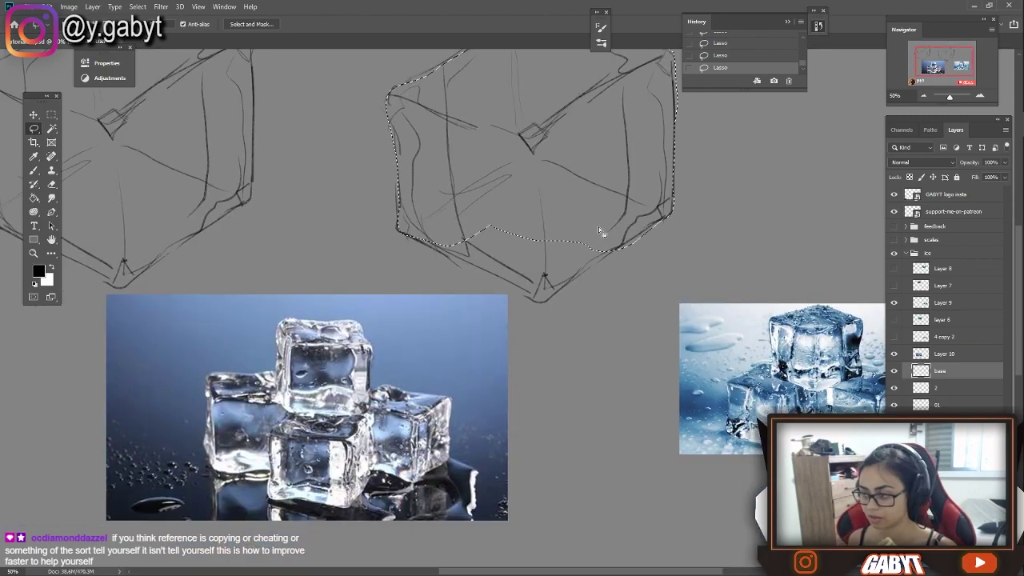
mouse_move(375, 300)
mouse_down()
mouse_move(492, 319)
mouse_move(462, 425)
mouse_move(323, 233)
mouse_move(263, 378)
mouse_up()
key(g)
click(463, 251)
key(ctrl+d)
- Move the base layer below sketch layer 2 and lock its transparent pixels
key(ctrl+bracketleft)
key(b)
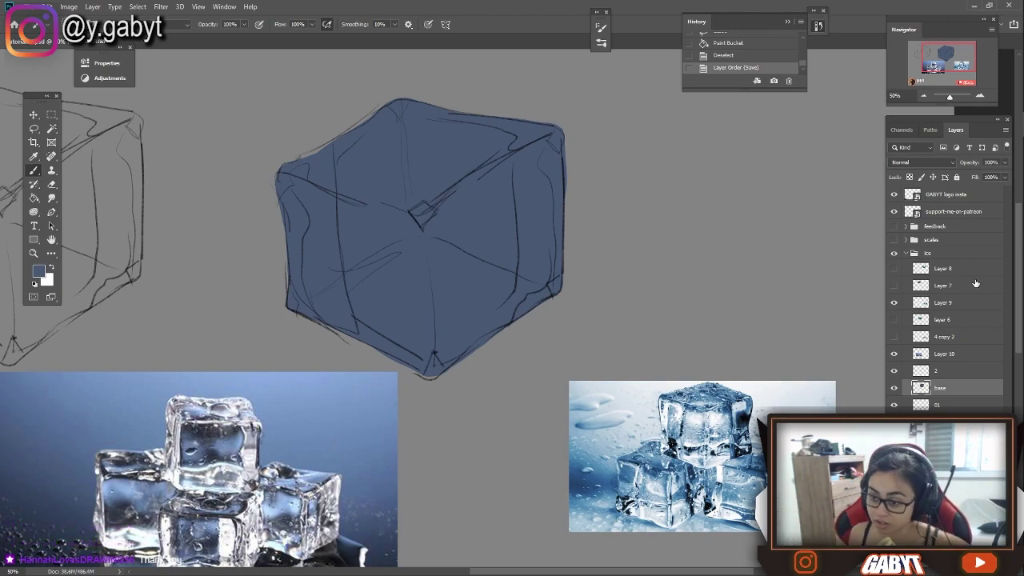
key(ctrl+slash)
drag(597, 251, 613, 290)
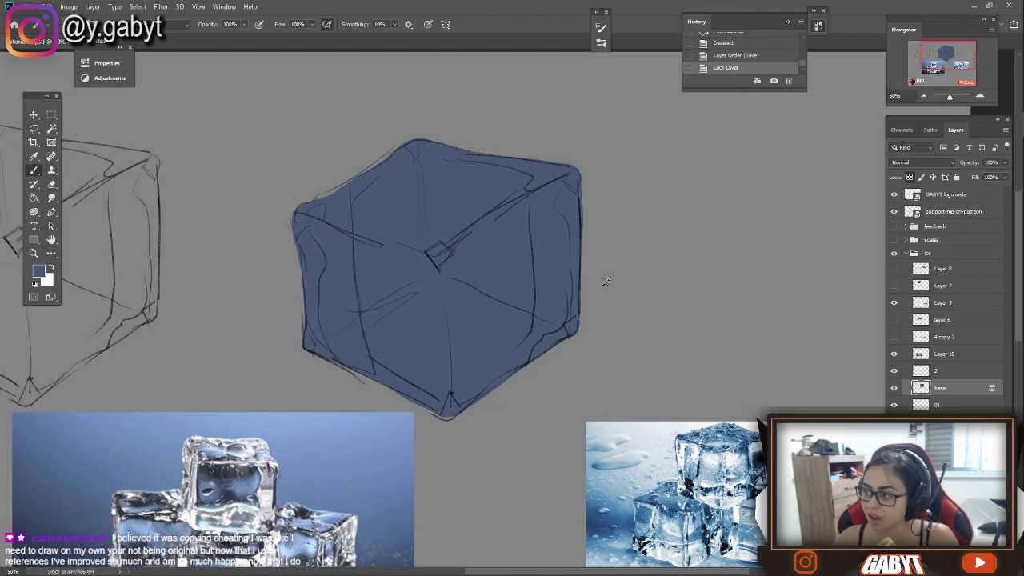
- Brush white highlights along the cube's top edges, upper corners and outer side edges
drag(388, 259, 347, 251)
drag(335, 340, 378, 330)
drag(297, 206, 307, 294)
drag(296, 205, 467, 256)
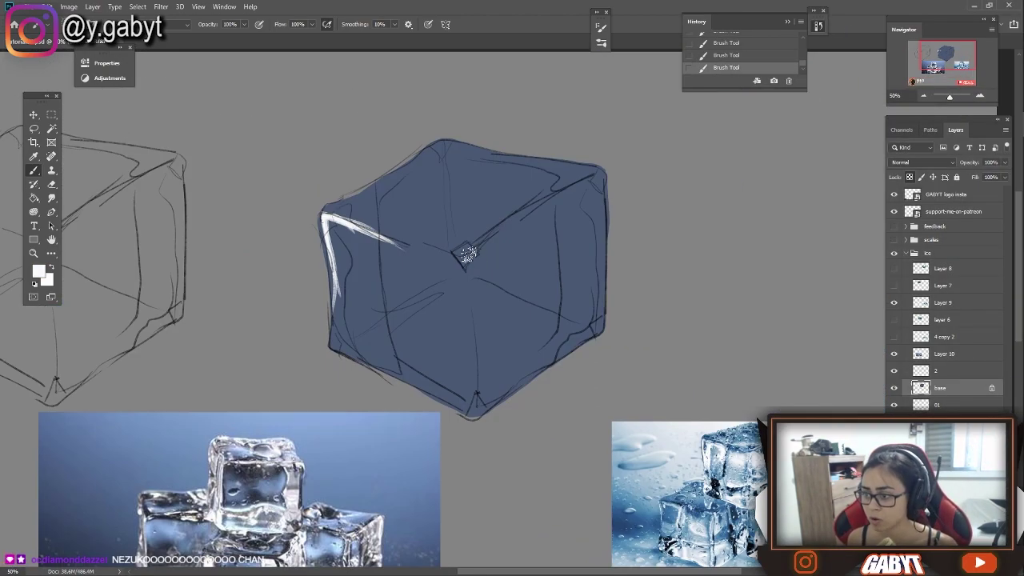
drag(598, 184, 629, 147)
mouse_move(384, 160)
mouse_down()
mouse_move(459, 108)
mouse_move(560, 120)
mouse_up()
drag(496, 198, 417, 177)
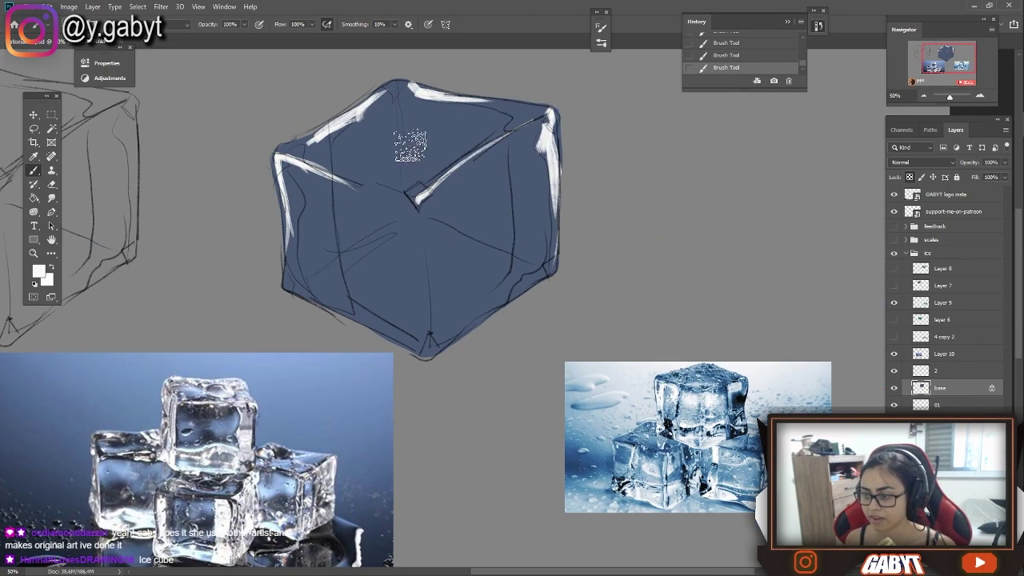
- Paint pale grey-blue inner planes with a sampled color, brighten the front edge, and add dark accents near the sides
alt+click(479, 229)
mouse_move(478, 229)
mouse_down()
mouse_move(491, 195)
mouse_move(425, 224)
mouse_move(475, 129)
mouse_move(416, 186)
mouse_move(476, 280)
mouse_up()
drag(428, 240, 426, 352)
mouse_move(412, 192)
mouse_down()
mouse_move(416, 344)
mouse_move(448, 172)
mouse_move(356, 177)
mouse_up()
drag(508, 303, 547, 268)
drag(448, 320, 560, 218)
drag(408, 99, 300, 283)
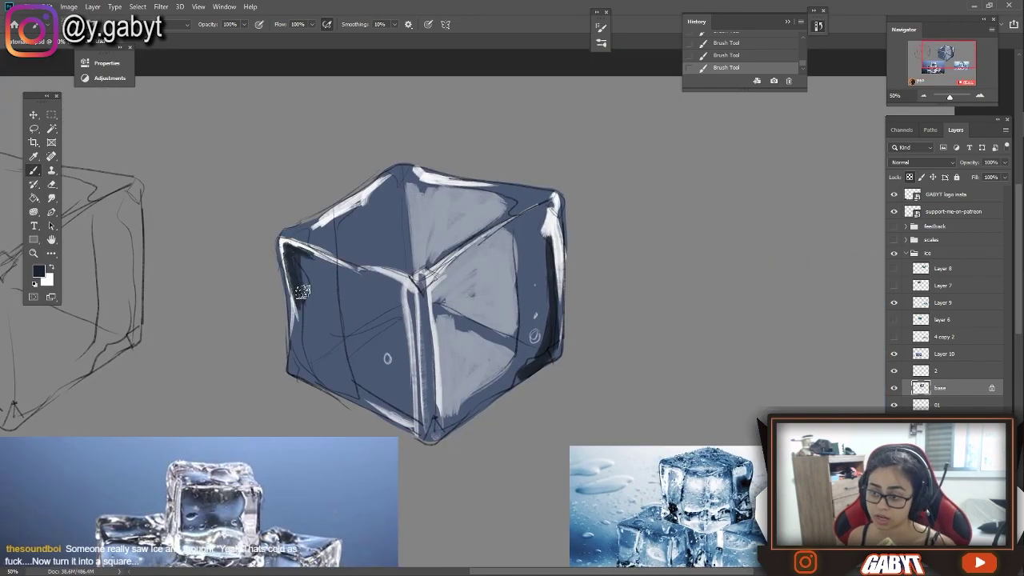
- Deepen the cube's edges and inner faces with more dark navy brush strokes
drag(489, 185, 547, 239)
mouse_move(333, 471)
mouse_down()
mouse_move(388, 342)
mouse_move(313, 394)
mouse_up()
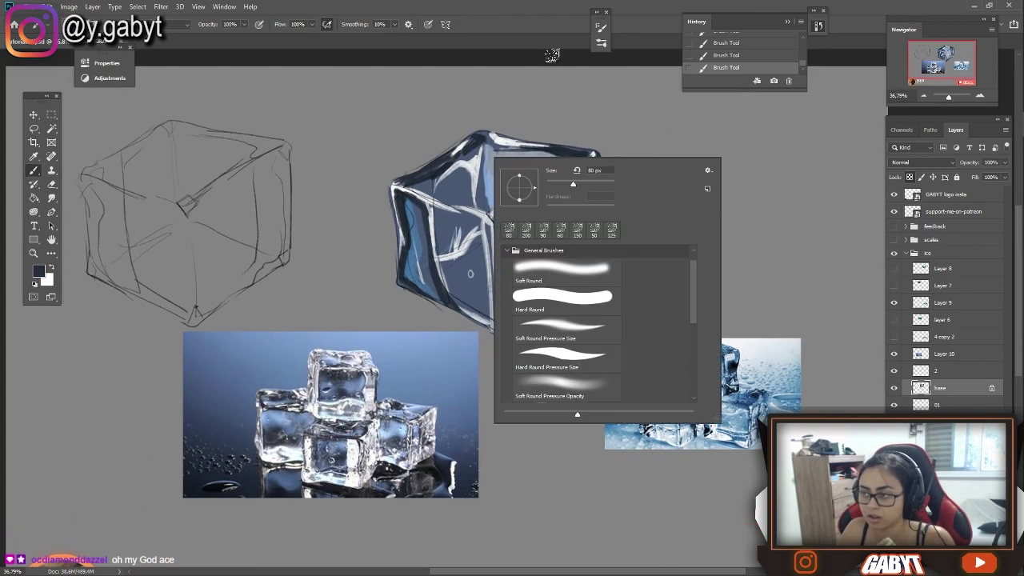
click(552, 55)
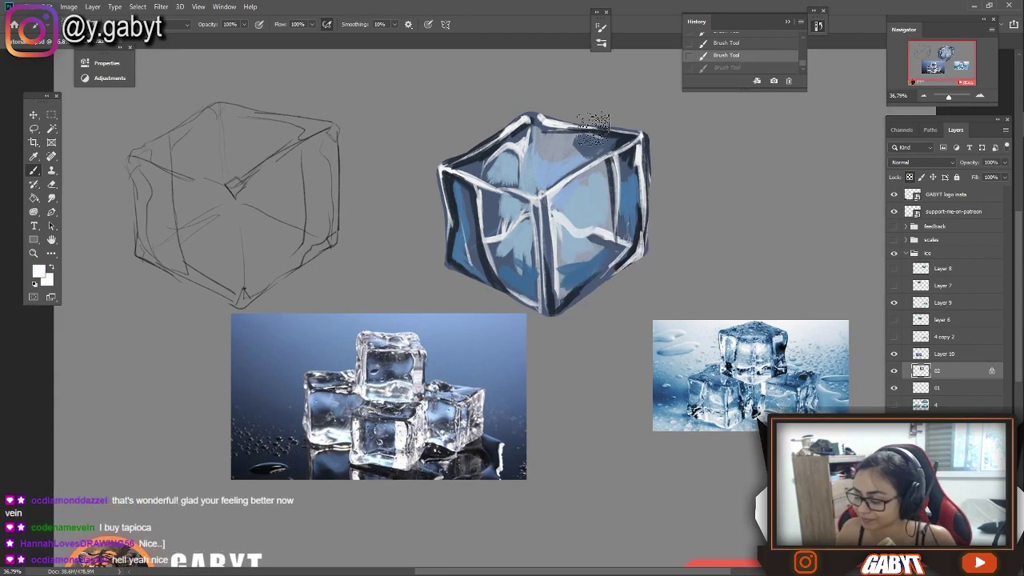
- Touch up the cube's far upper corner in white, and paint dark blue sampled from the reference onto the inner faces
drag(627, 174, 604, 209)
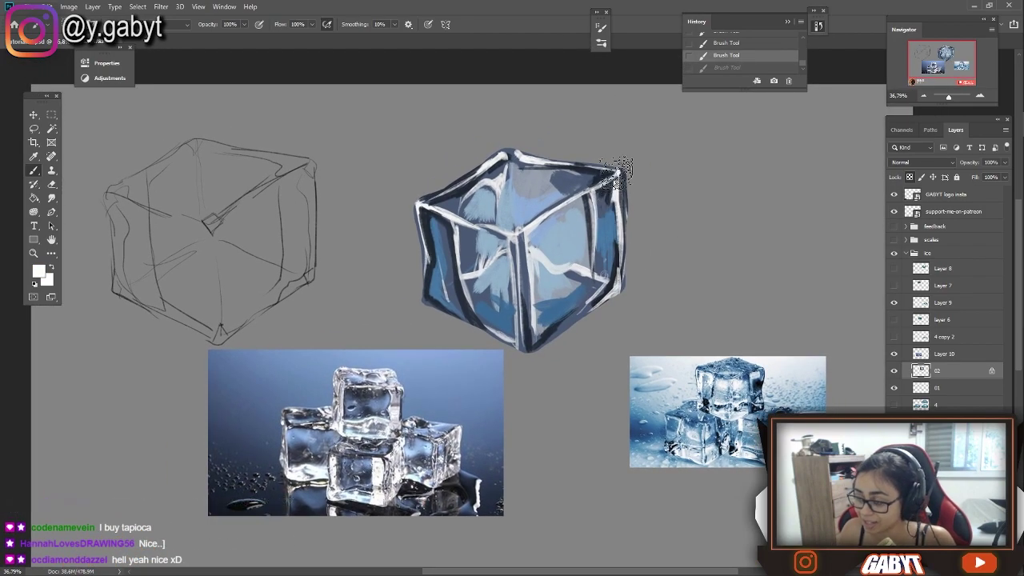
click(616, 172)
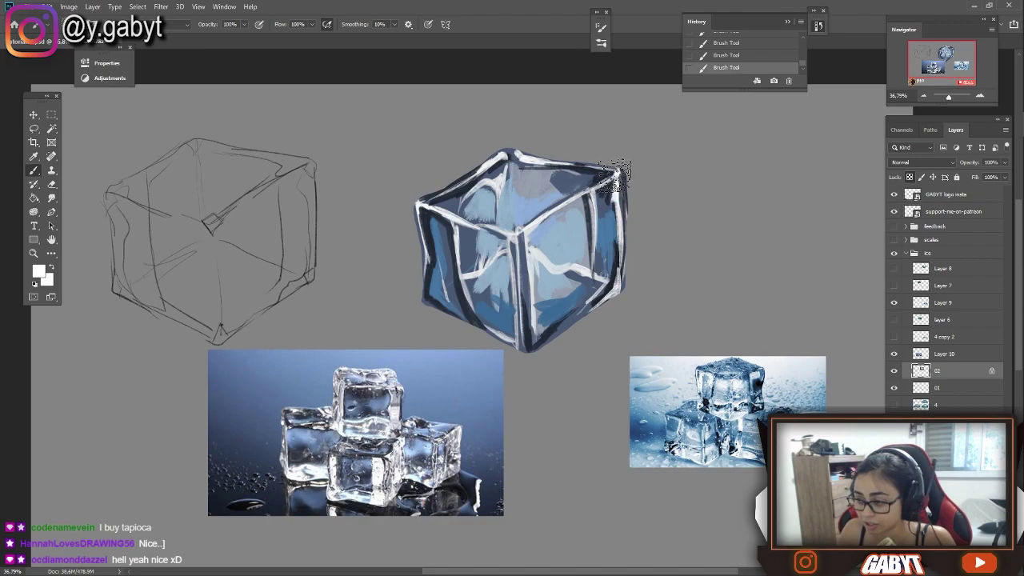
alt+click(601, 174)
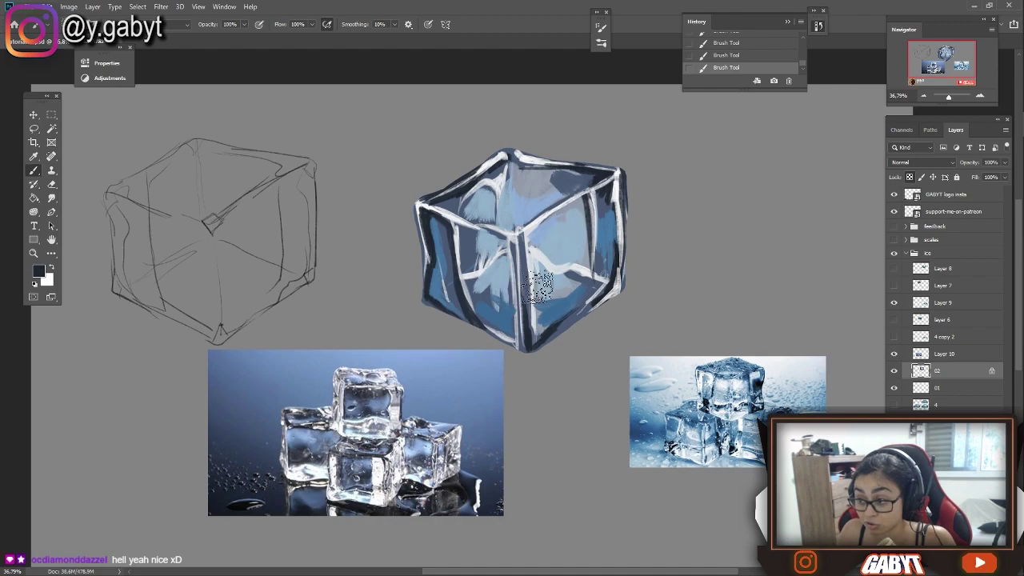
alt+click(747, 402)
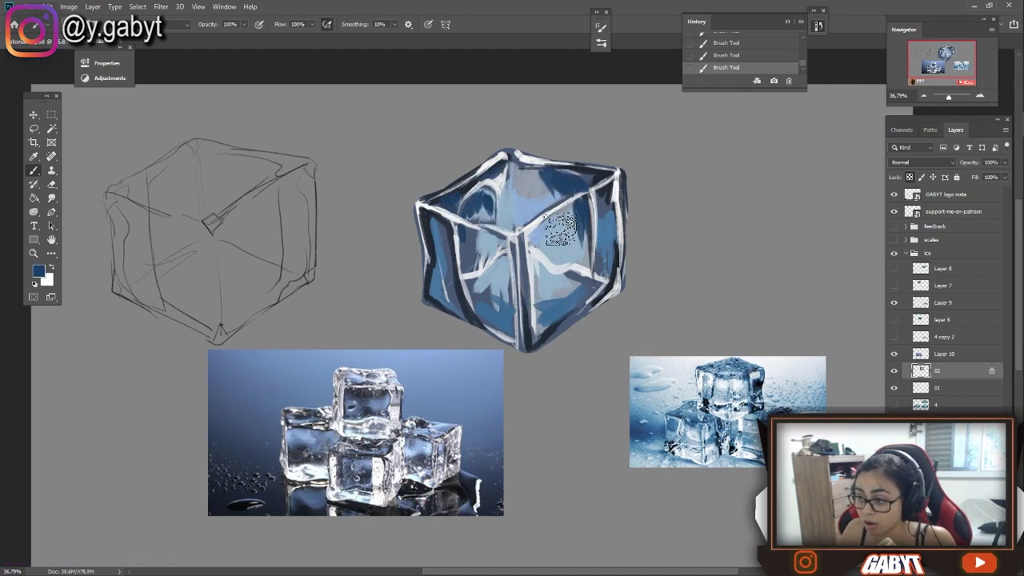
scroll(555, 303, down, 2)
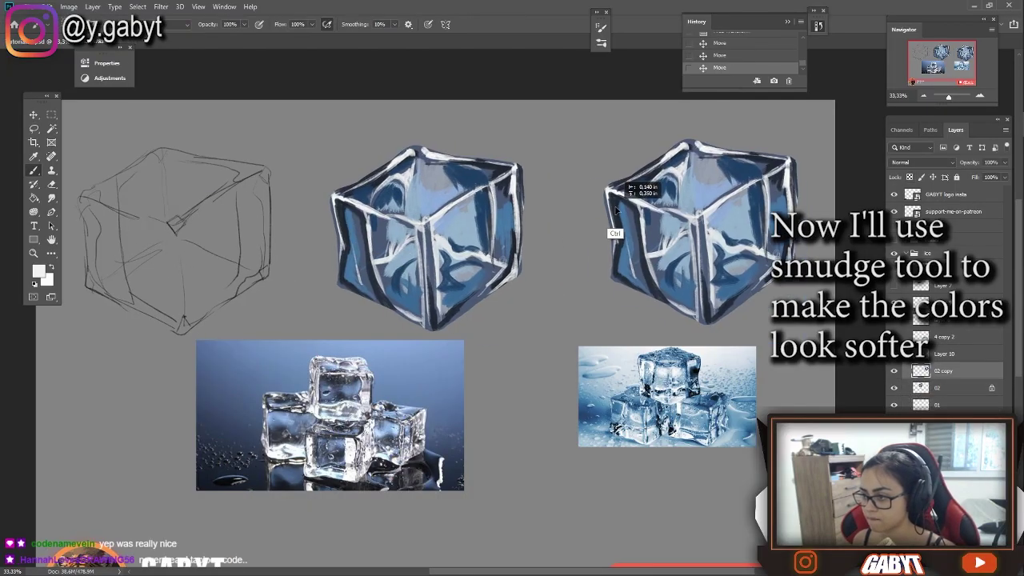
- Blend the strokes on the right-hand face of the cube copy on layer 03 with the Smudge tool at 70% strength
scroll(445, 212, up, 3)
click(51, 198)
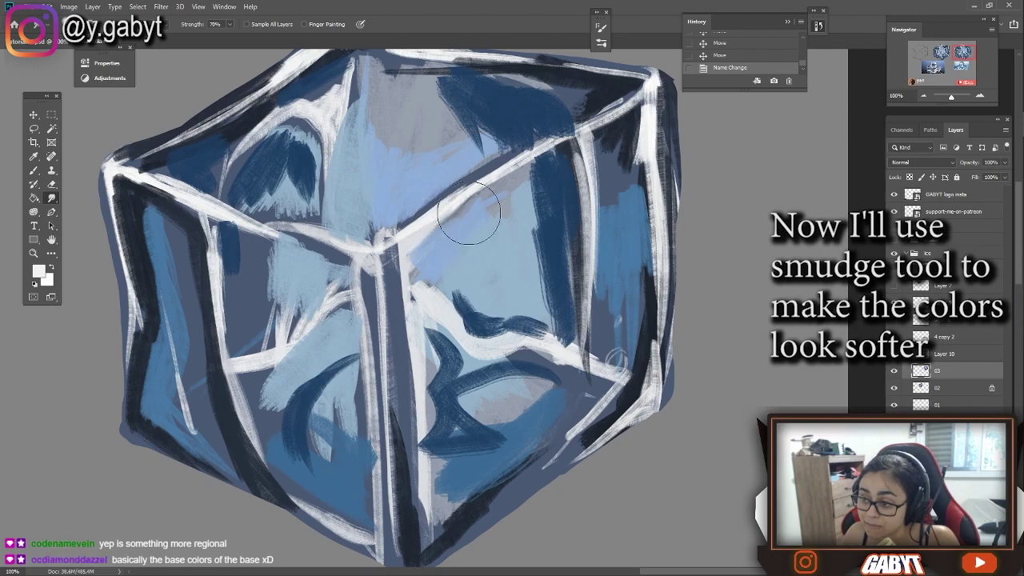
mouse_move(532, 274)
mouse_down()
mouse_move(624, 160)
mouse_move(672, 240)
mouse_move(672, 336)
mouse_up()
mouse_move(588, 388)
mouse_down()
mouse_move(740, 204)
mouse_move(640, 224)
mouse_move(559, 320)
mouse_up()
drag(560, 200, 559, 304)
mouse_move(560, 240)
mouse_down()
mouse_move(641, 224)
mouse_move(585, 155)
mouse_move(448, 160)
mouse_move(548, 299)
mouse_move(571, 300)
mouse_move(516, 320)
mouse_move(512, 480)
mouse_move(464, 399)
mouse_move(504, 364)
mouse_move(479, 226)
mouse_up()
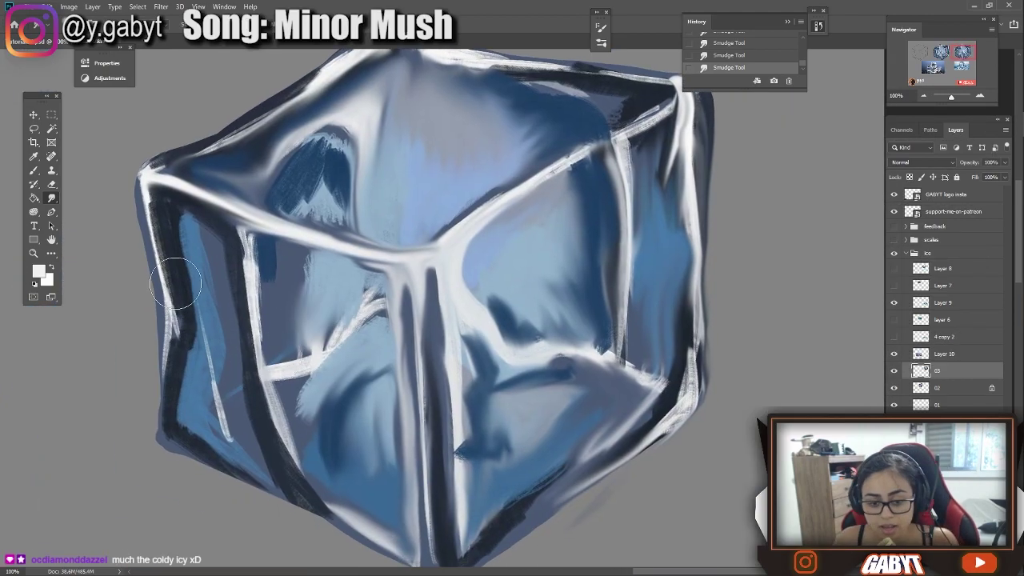
- Smudge the inner white streaks, the left-hand face and the lower planes of the layer 03 cube into soft transitions
drag(381, 296, 320, 375)
scroll(320, 376, up, 3)
mouse_move(331, 183)
mouse_down()
mouse_move(268, 166)
mouse_move(244, 101)
mouse_up()
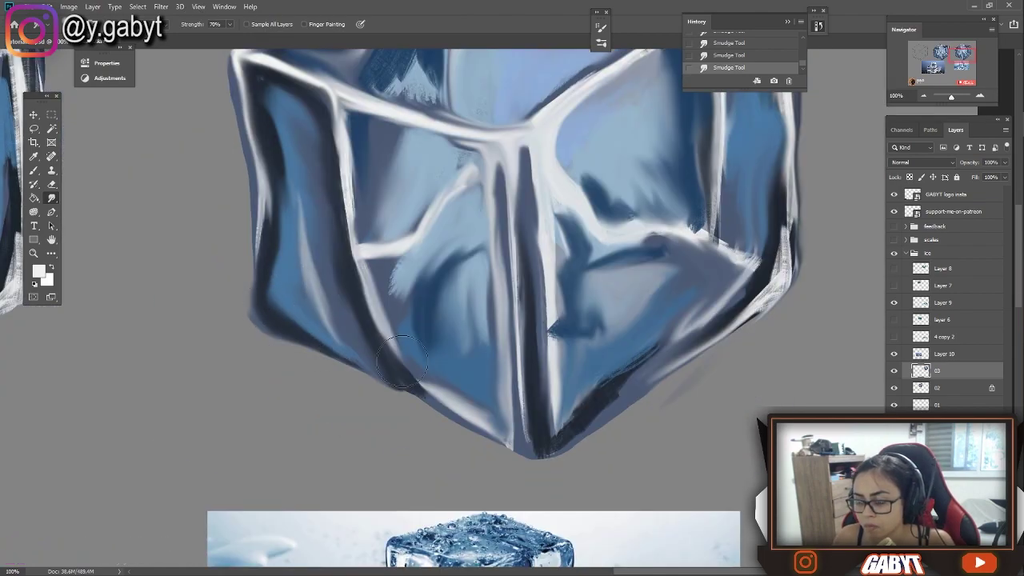
mouse_move(739, 251)
mouse_down()
mouse_move(773, 125)
mouse_move(572, 418)
mouse_move(552, 320)
mouse_up()
scroll(520, 484, down, 1)
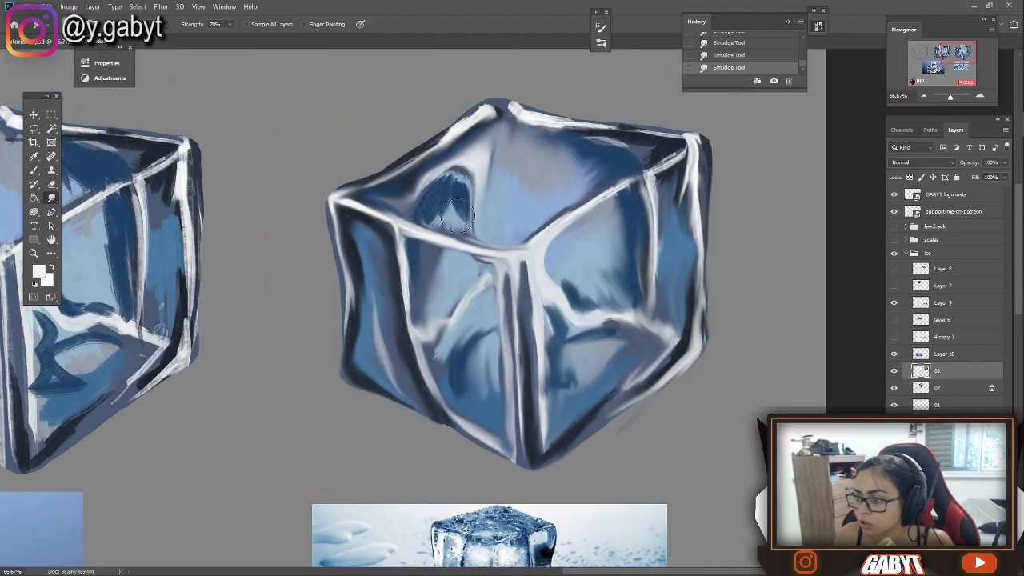
- Choose a soft round brush with 0% hardness and Transfer enabled for painting on layer 03
click(926, 97)
click(926, 97)
click(979, 96)
key(b)
right_click(516, 214)
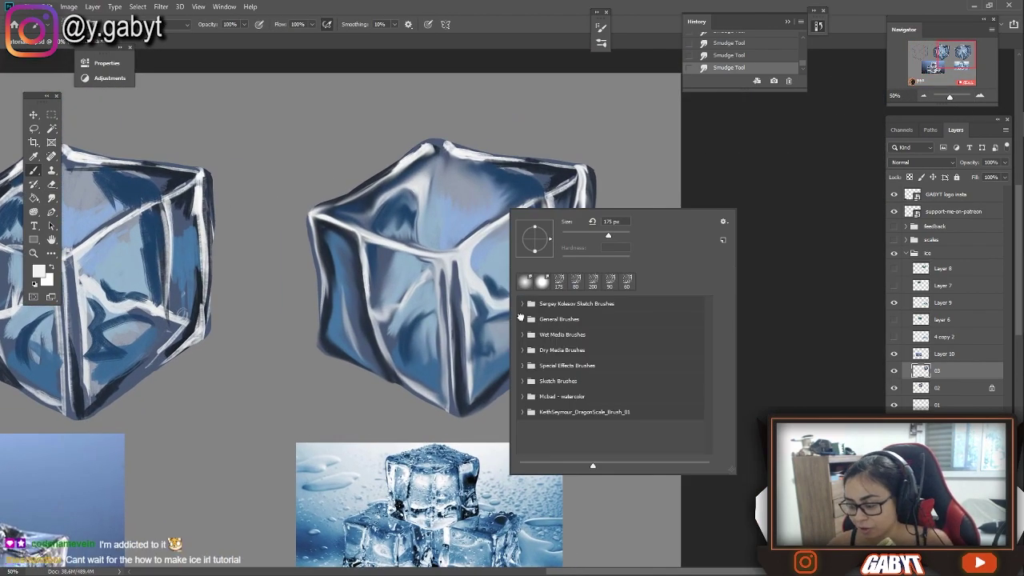
double_click(639, 378)
key(F5)
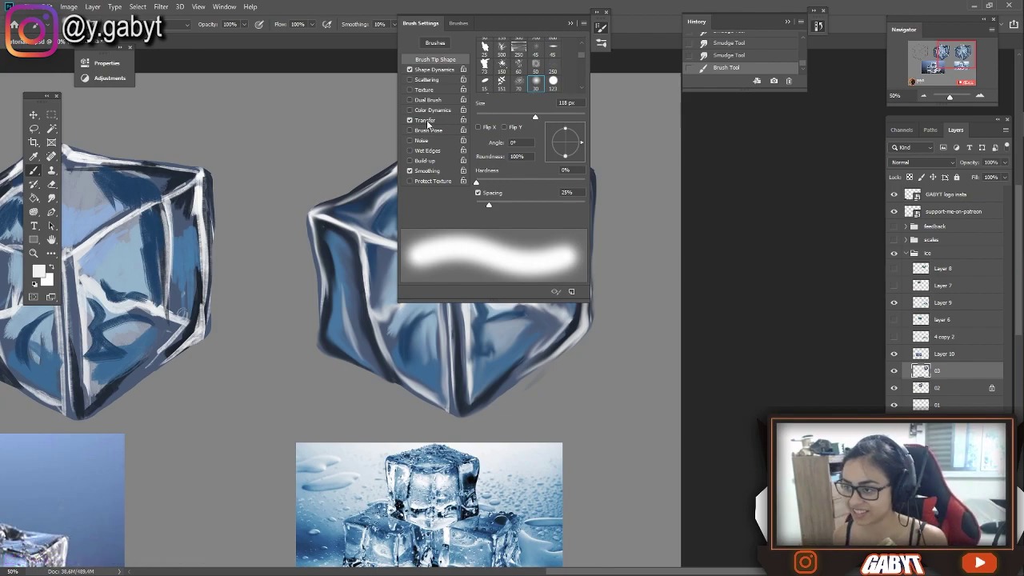
key(F5)
- Reset the colors to default and shade soft black patches onto the side faces of the smudged cube
drag(554, 256, 534, 232)
key(d)
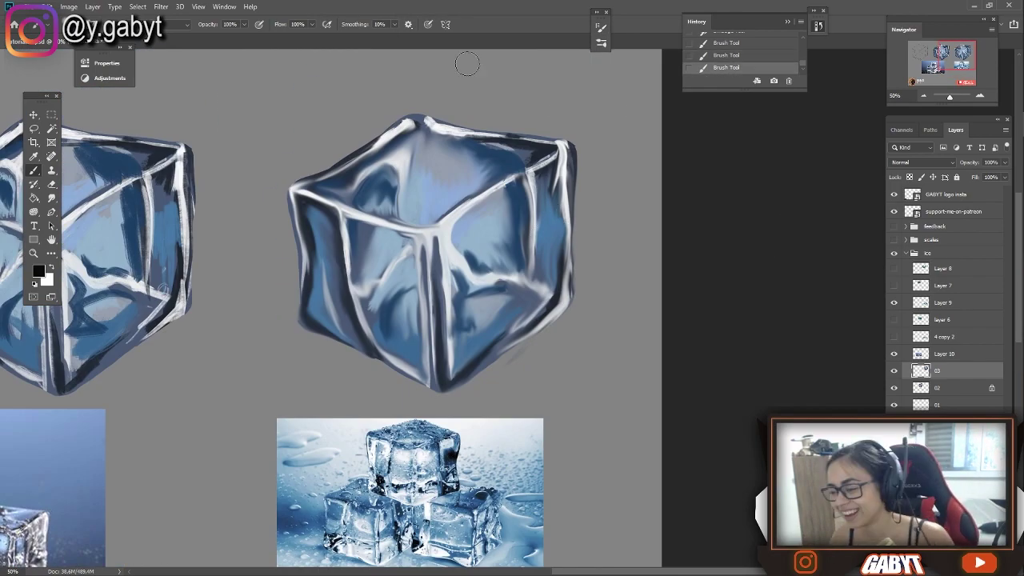
drag(519, 316, 597, 269)
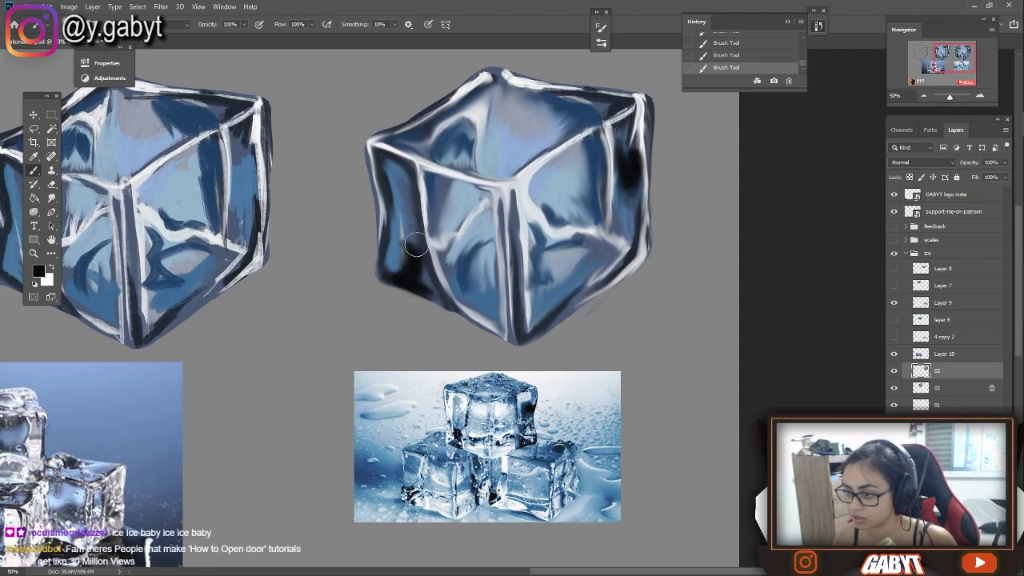
- Paint a soft pale glow over the inner back and front faces of the layer 03 cube with a large soft brush
scroll(496, 256, down, 3)
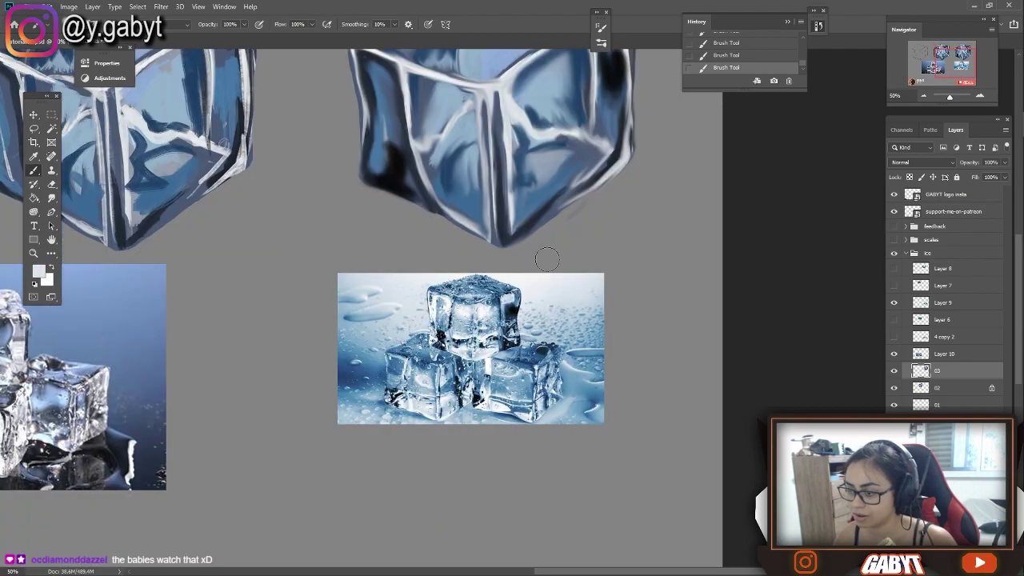
scroll(456, 296, up, 5)
key(ctrl+z)
key(ctrl+0)
mouse_move(636, 120)
mouse_down()
mouse_move(637, 180)
mouse_move(588, 200)
mouse_up()
scroll(560, 160, down, 3)
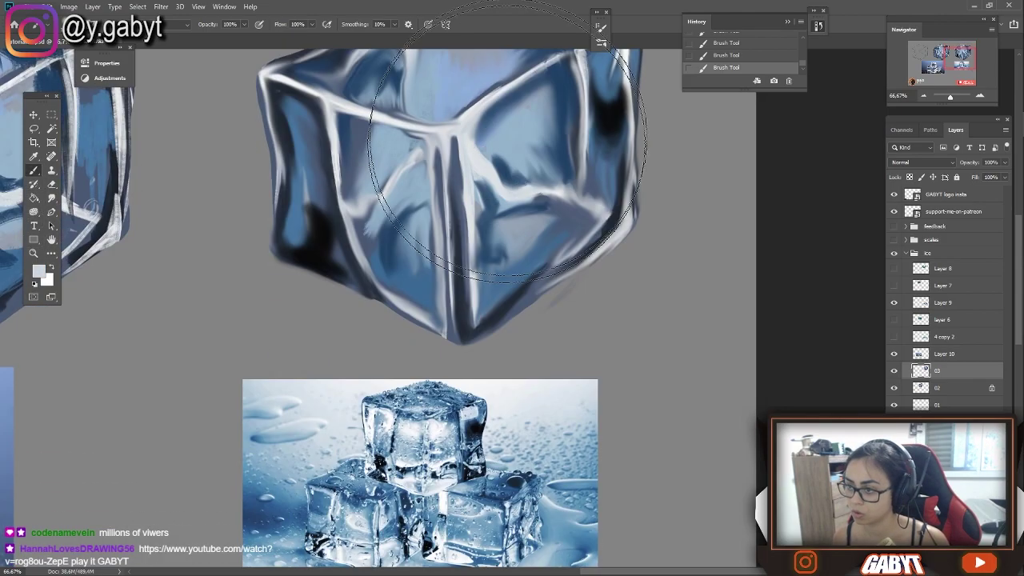
mouse_move(436, 186)
mouse_down()
mouse_move(477, 205)
mouse_move(535, 210)
mouse_move(575, 176)
mouse_up()
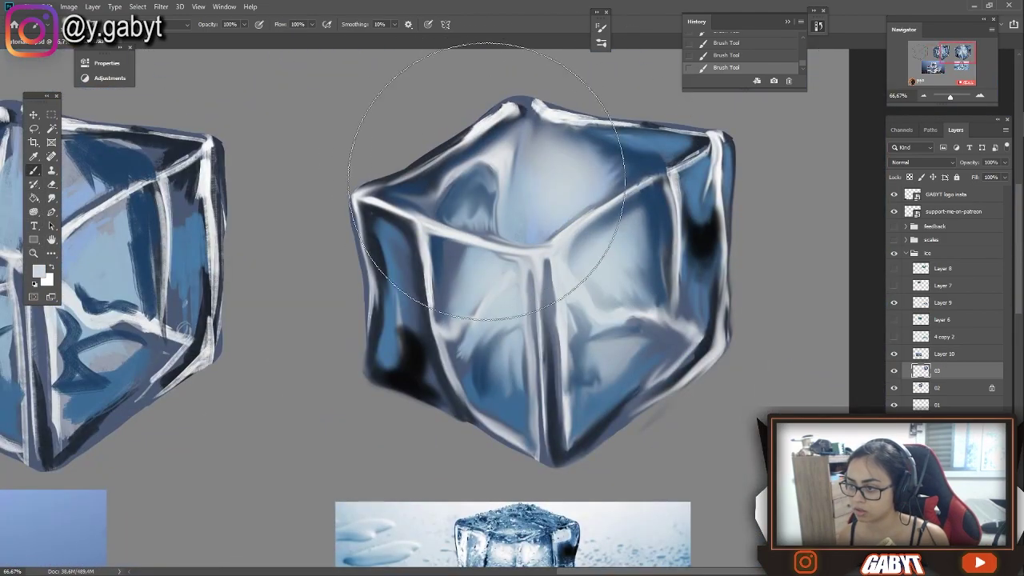
scroll(576, 208, down, 3)
- Lock layer 03's transparent pixels and paint soft pale highlight streaks on the cube's left-hand face
alt+click(520, 120)
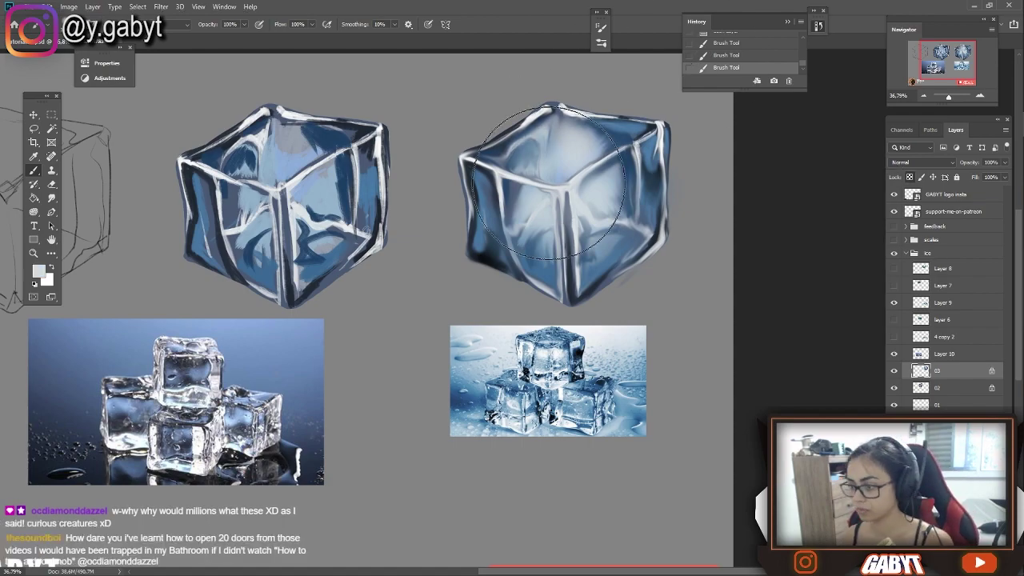
alt+click(520, 173)
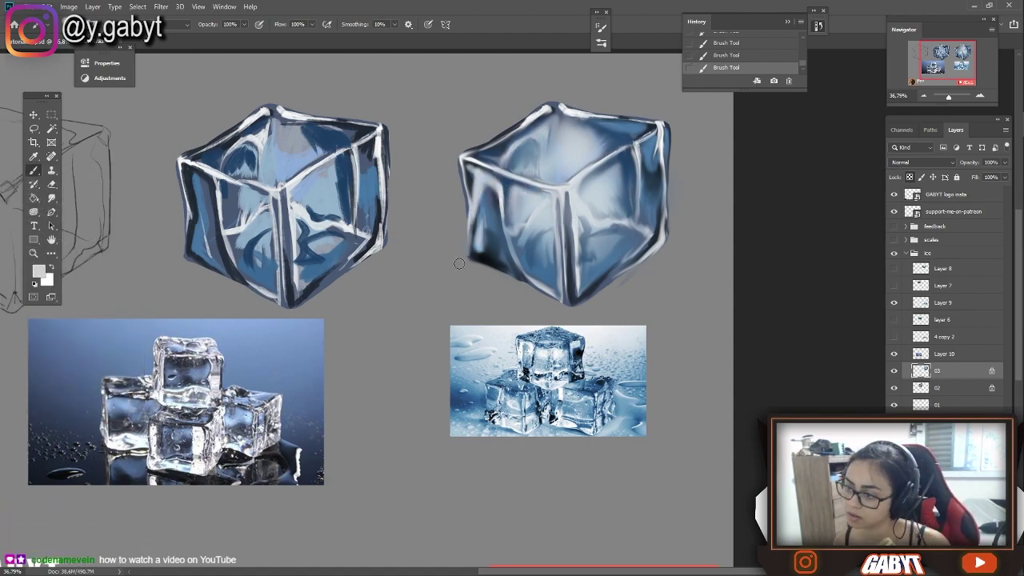
key(ctrl+z)
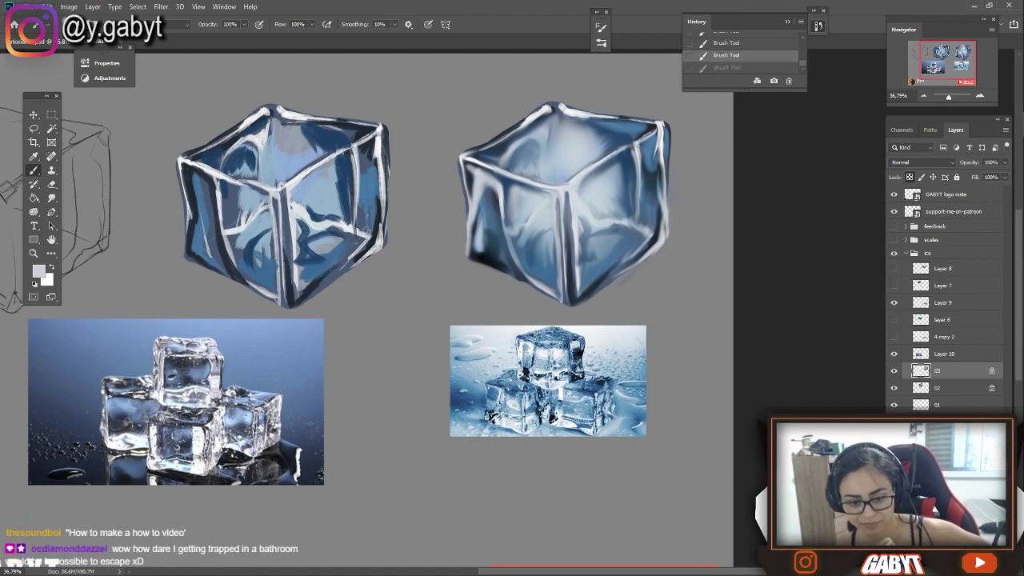
key(ctrl+shift+z)
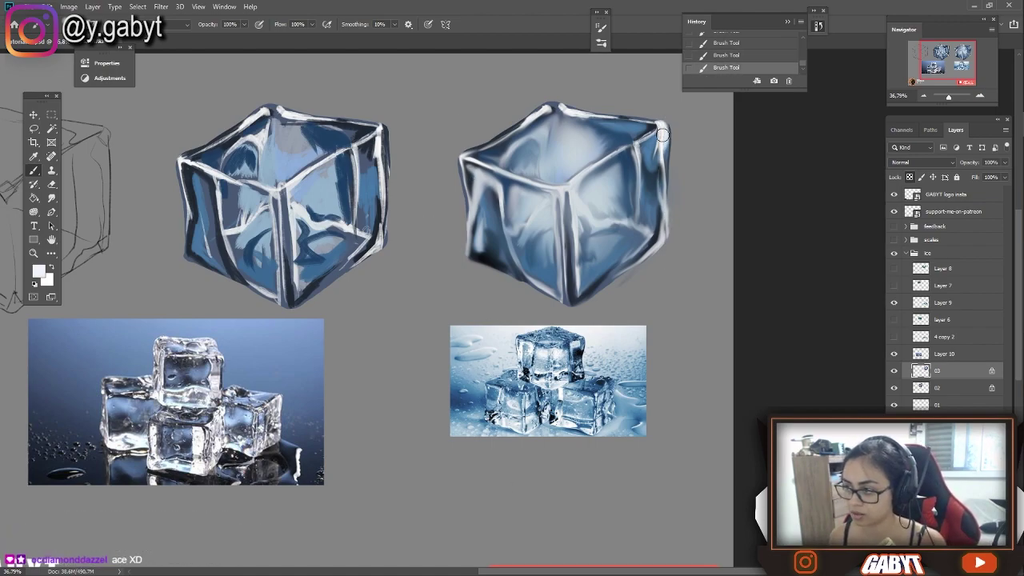
- Brighten the cube's upper right-hand corner with white and shade soft black across the inner floor planes
mouse_move(949, 96)
mouse_down()
mouse_move(928, 97)
mouse_move(951, 97)
mouse_up()
drag(720, 240, 381, 227)
scroll(579, 212, up, 3)
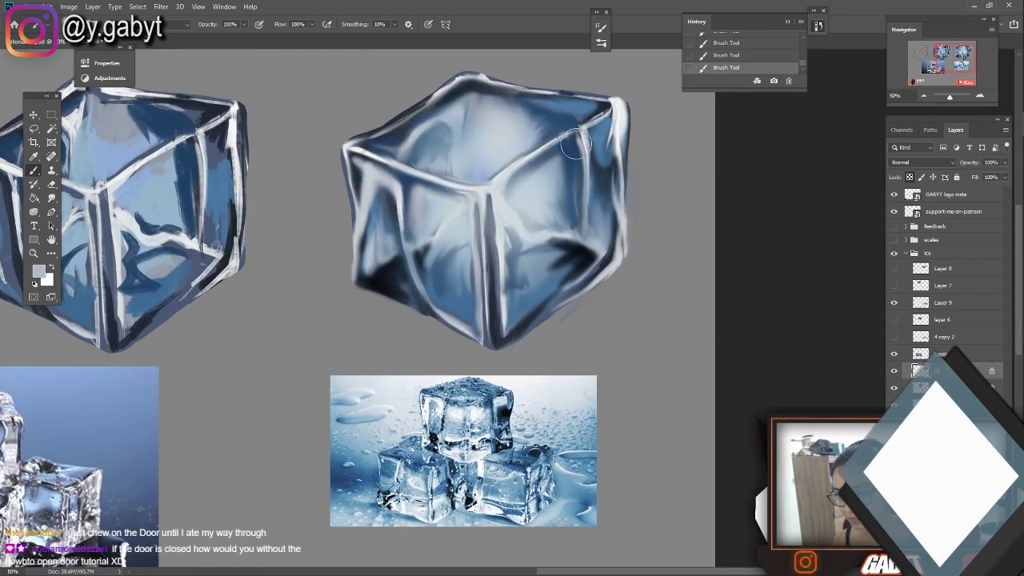
- Paint small pale bubbles into the dark lower corners and the top face's left corner of the cube
key(ctrl+0)
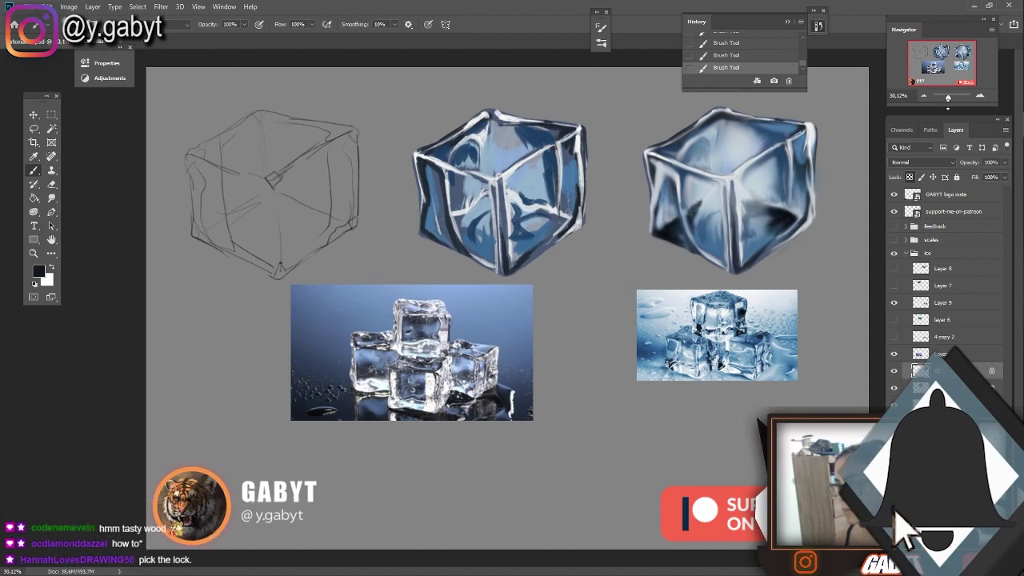
scroll(503, 309, up, 3)
scroll(631, 190, right, 4)
scroll(632, 189, up, 2)
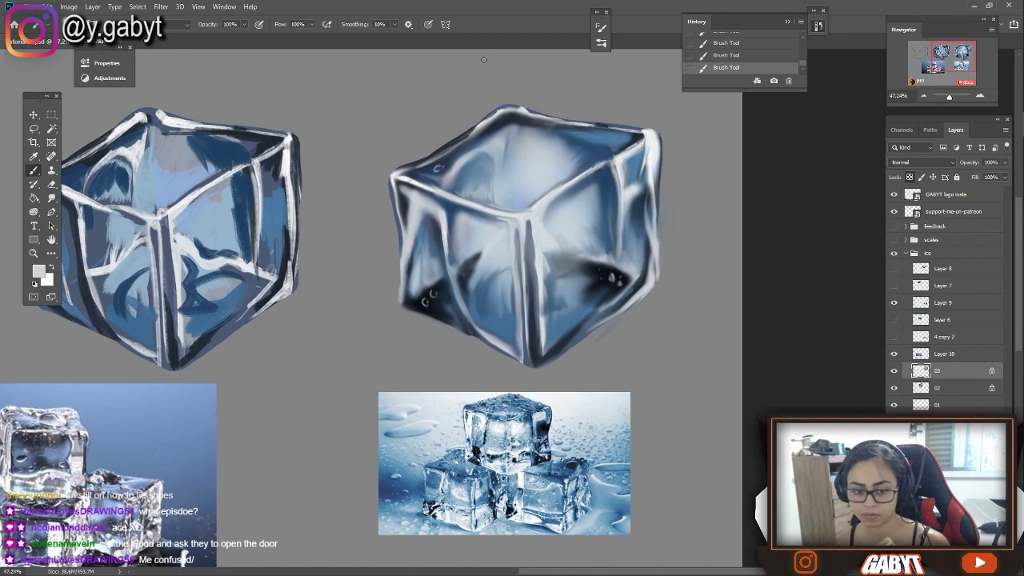
- Paint a dark crack down the cube's inner back corner and darken the tones beside the front edges
scroll(615, 147, down, 1)
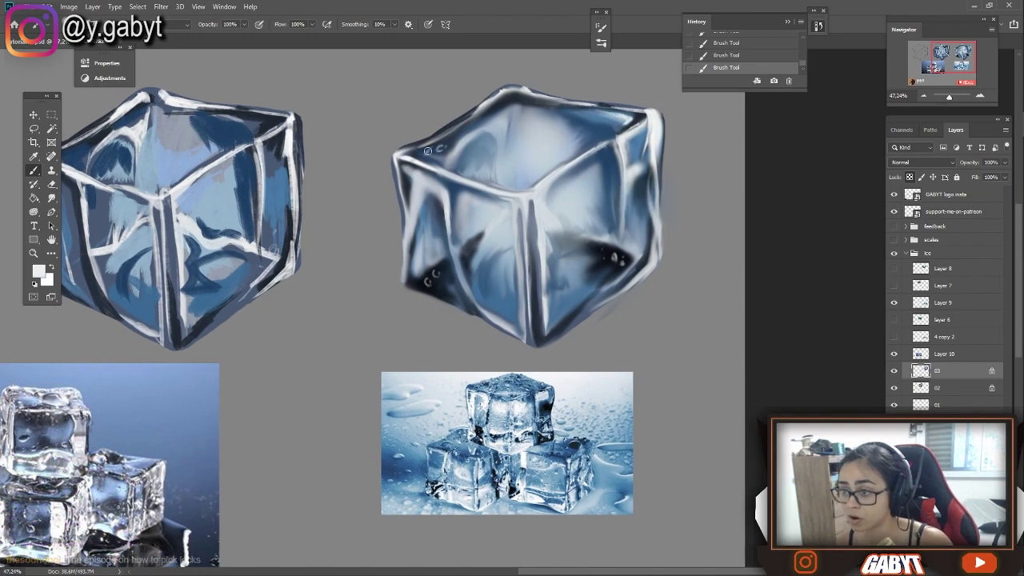
mouse_move(516, 109)
mouse_down()
mouse_move(515, 144)
mouse_move(542, 210)
mouse_move(533, 207)
mouse_move(508, 264)
mouse_up()
drag(528, 189, 572, 157)
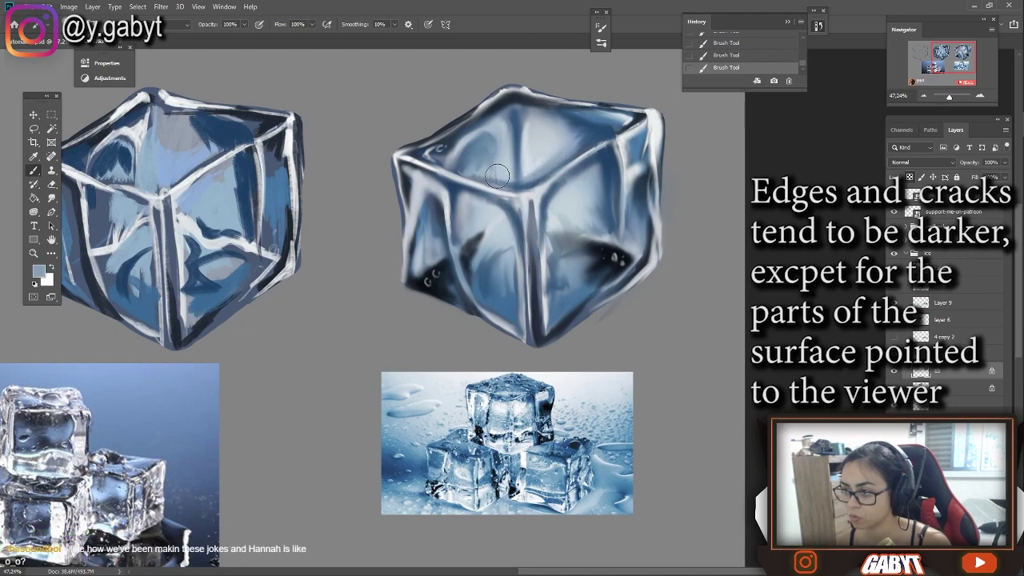
- Outline the outer silhouette of the layer 03 cube with a soft white rim
scroll(513, 180, down, 5)
scroll(444, 172, up, 5)
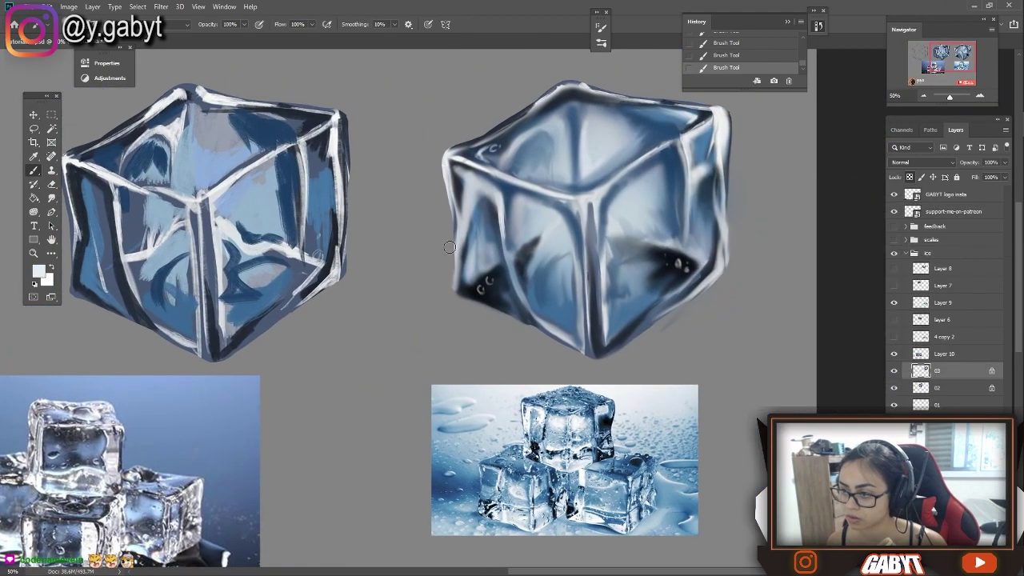
scroll(444, 172, right, 3)
scroll(444, 172, up, 1)
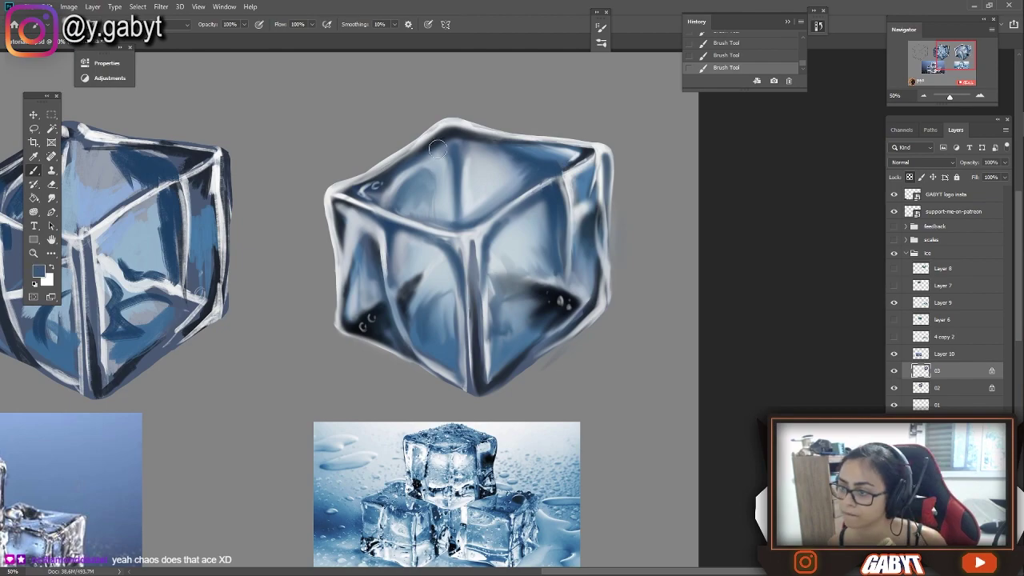
- Paint curved near-black reflections into the lower inner planes on both sides of the front edge
scroll(512, 232, down, 1)
scroll(589, 232, down, 2)
scroll(589, 232, left, 1)
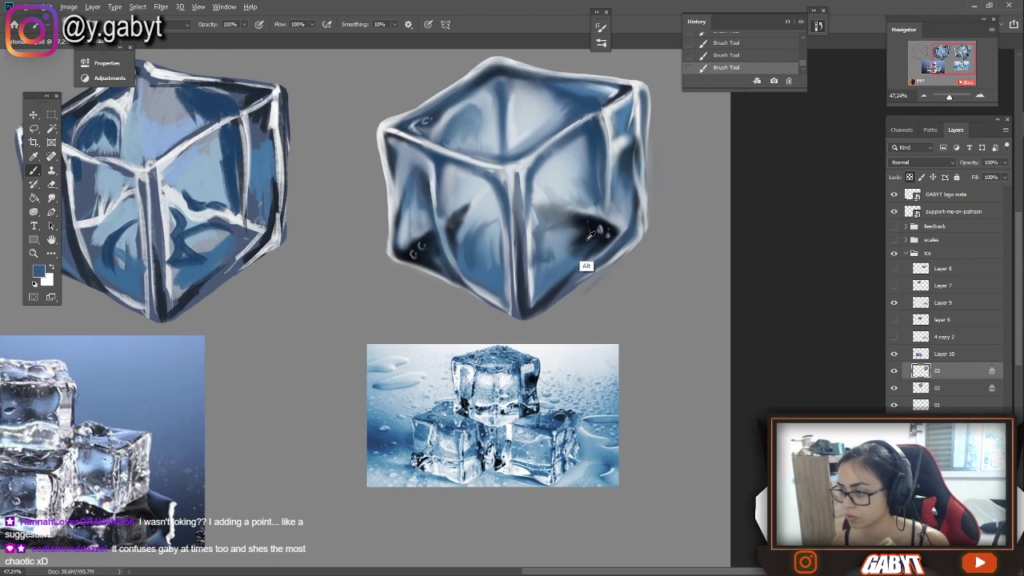
scroll(590, 232, left, 2)
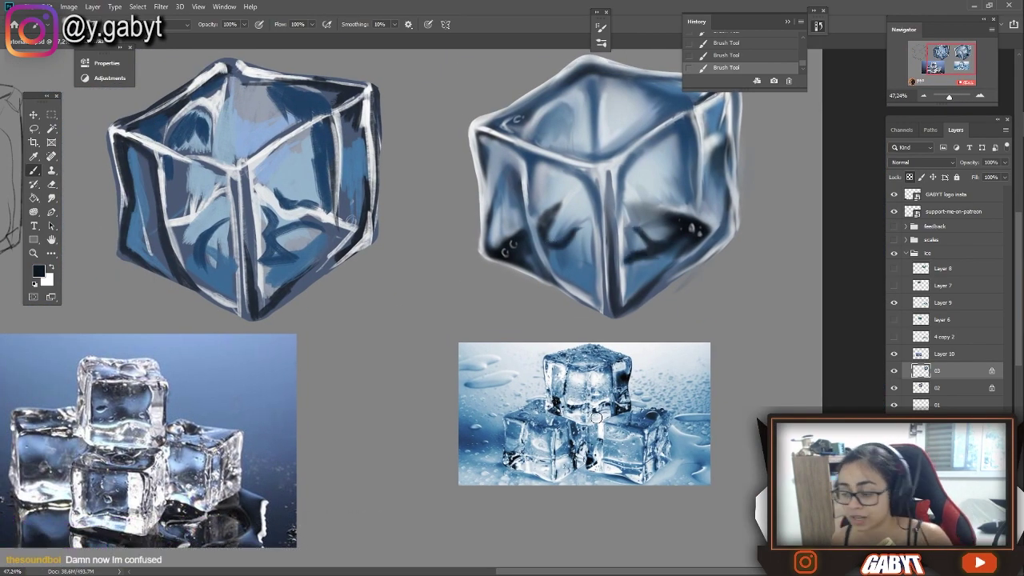
- Set the foreground color to near-white #fdfffc and return to the Brush tool
alt+click(553, 250)
scroll(554, 249, down, 3)
scroll(436, 240, up, 3)
click(37, 272)
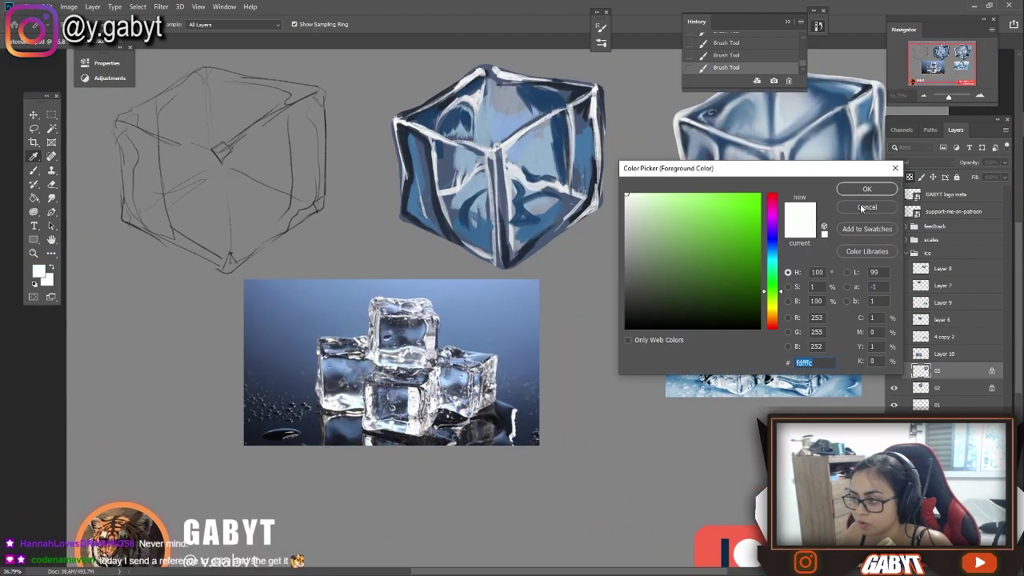
key(Return)
key(b)
- Paint white highlights on the lower inner planes and a ring-shaped droplet near the top face's right corner
scroll(470, 327, right, 3)
scroll(469, 328, up, 1)
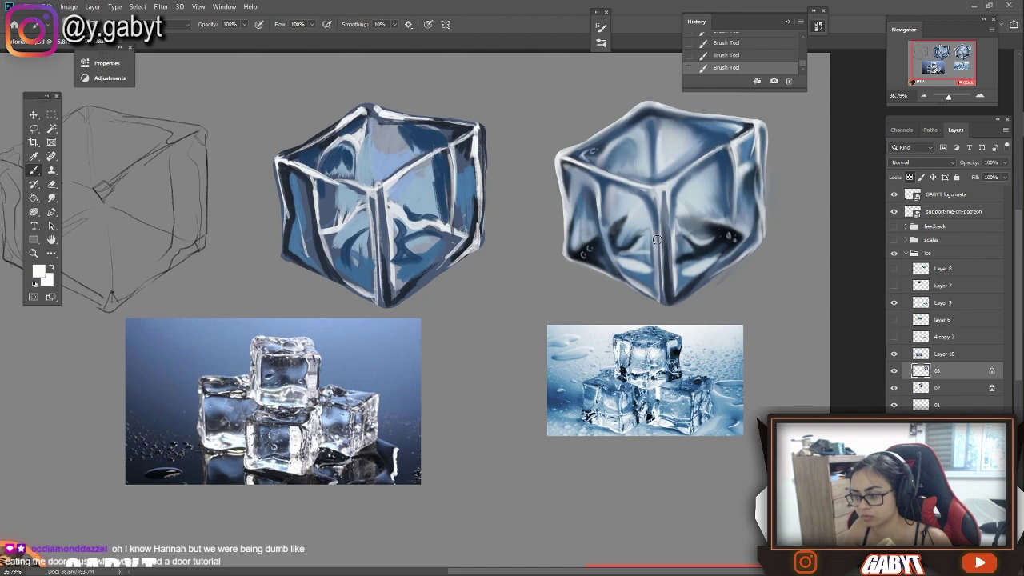
scroll(657, 227, up, 2)
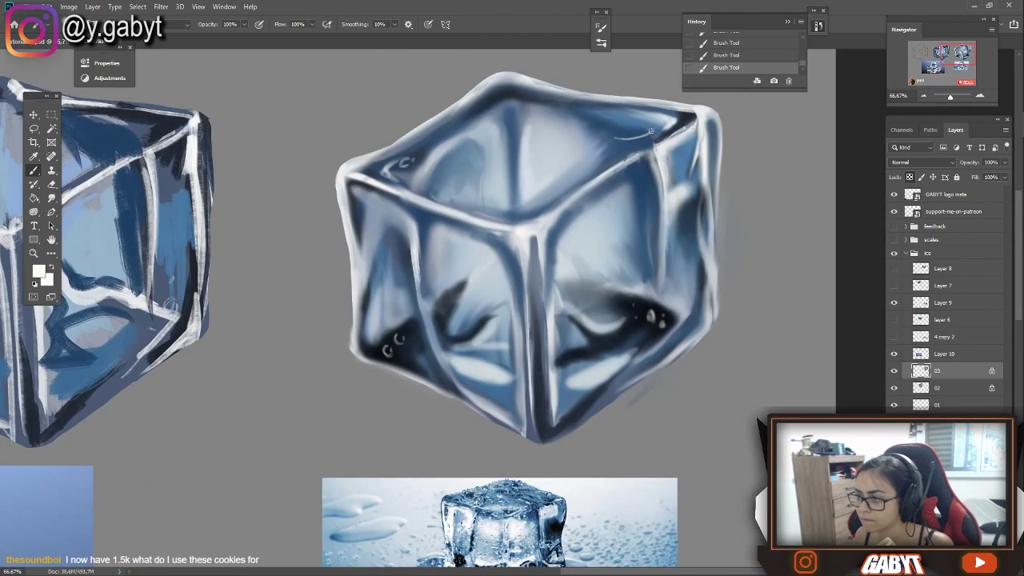
scroll(630, 130, down, 3)
scroll(630, 130, up, 3)
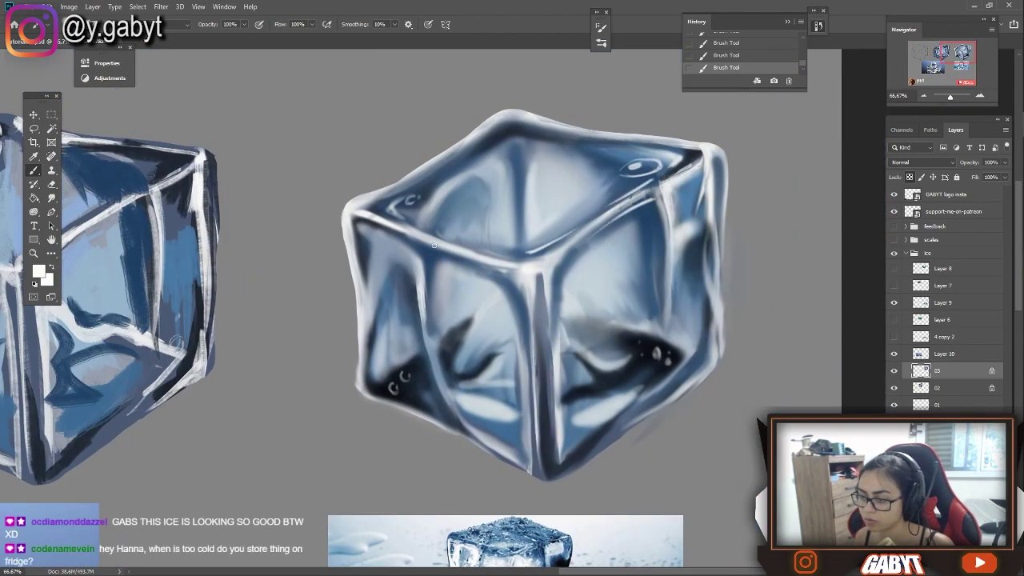
- Soften the front vertical edge and the inner faces of the cube with pale blue brushwork
scroll(432, 265, right, 3)
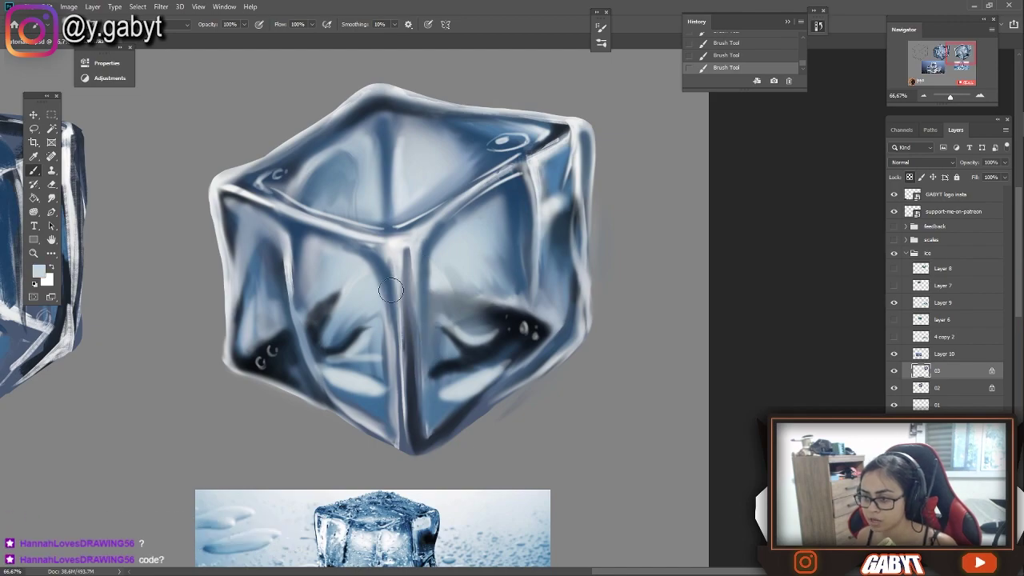
scroll(426, 348, down, 5)
scroll(426, 348, left, 2)
mouse_move(952, 99)
mouse_down()
mouse_move(936, 98)
mouse_move(948, 97)
mouse_up()
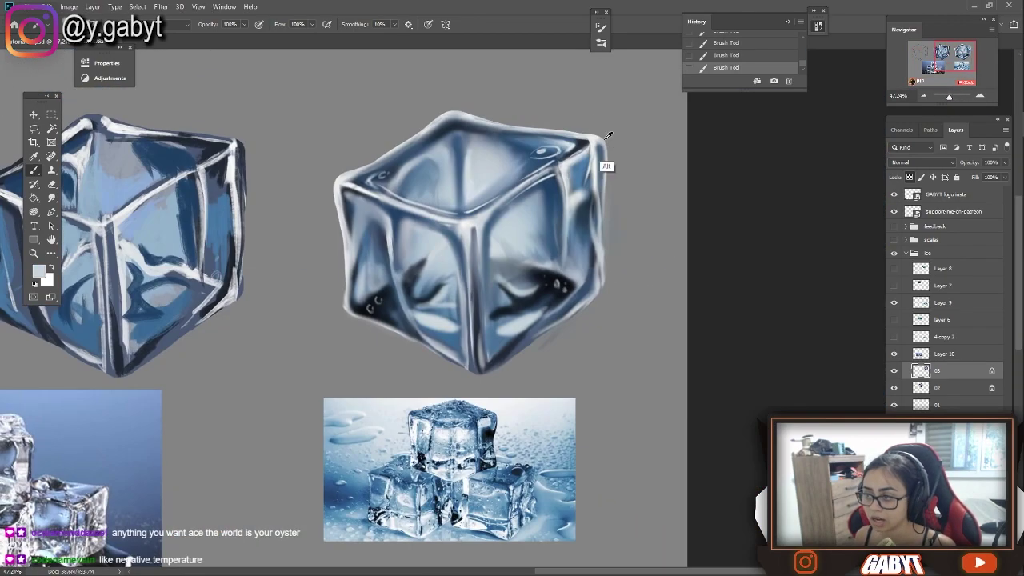
- Paint a small oval bubble with a pale rim on the cube's right-hand front face
drag(374, 312, 512, 304)
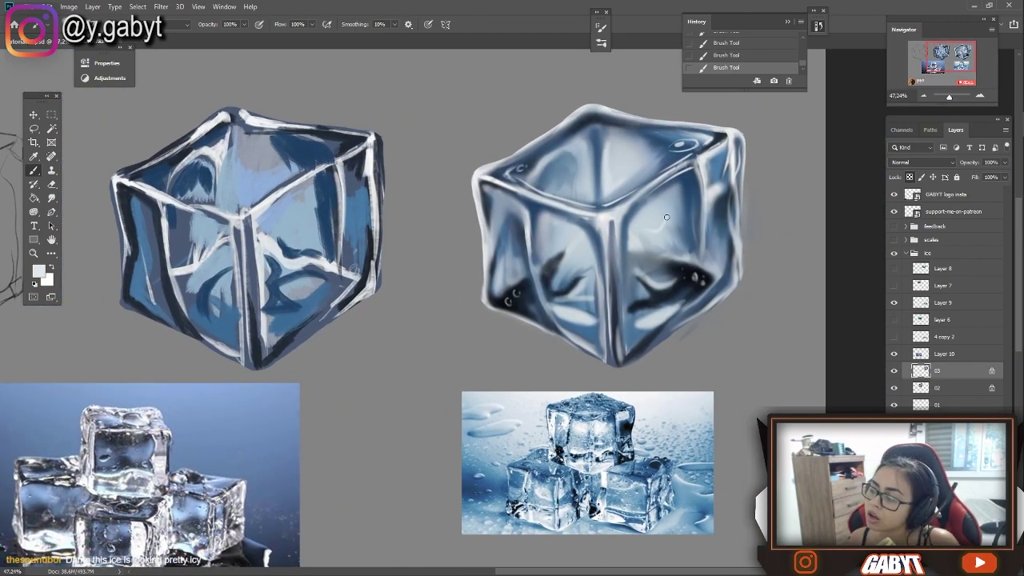
alt+click(651, 225)
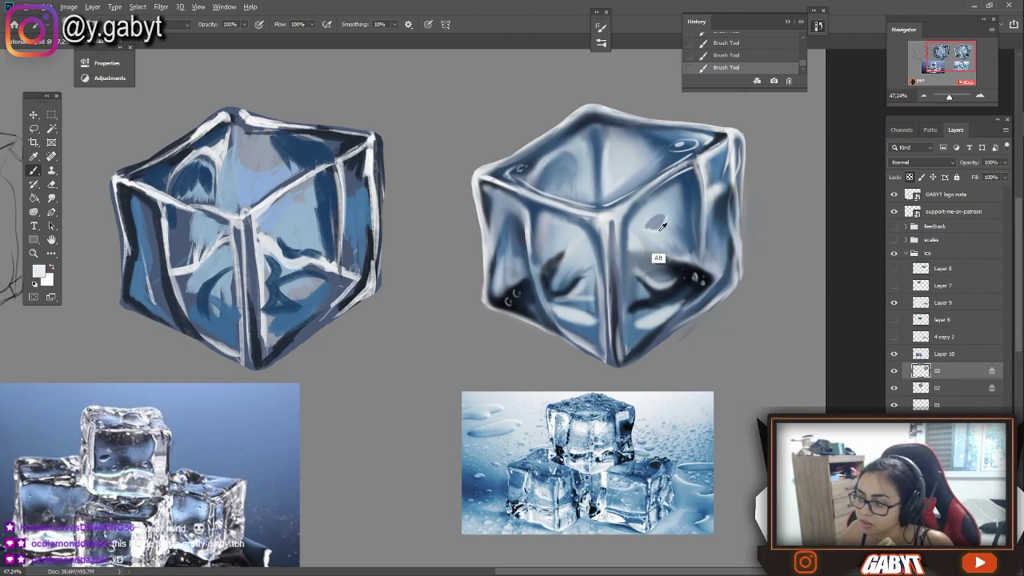
- Unlock layer 03's transparent pixels and paint a soft blue reflection and pale glow on the ground beneath the cube
key(ctrl+minus)
key(ctrl+minus)
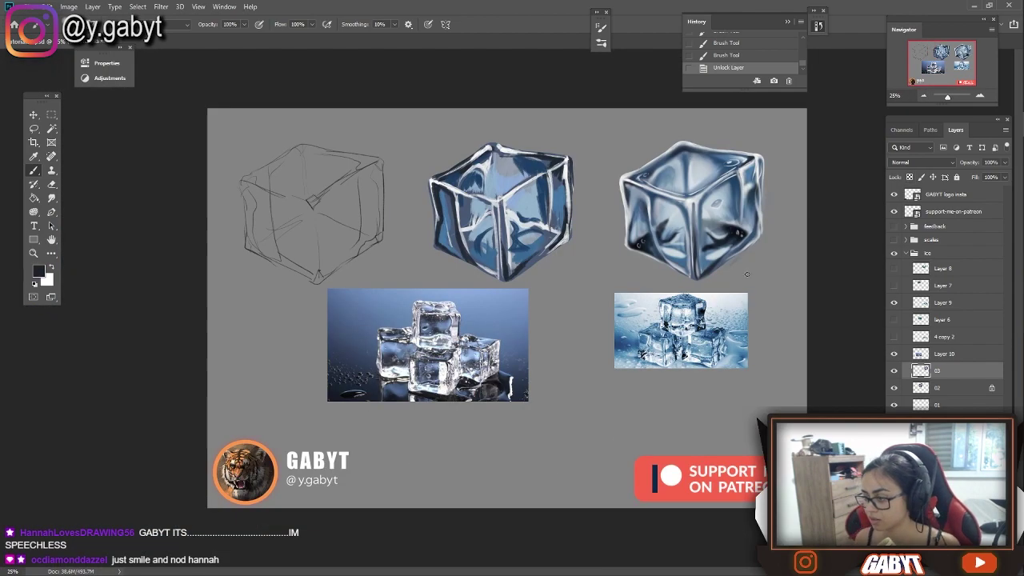
mouse_move(748, 264)
mouse_down()
mouse_move(648, 280)
mouse_move(744, 264)
mouse_move(788, 235)
mouse_move(608, 240)
mouse_up()
- Duplicate the finished cube as layer 04 and move the copy to the lower-left area of the canvas
key(ctrl+plus)
key(ctrl+j)
mouse_move(748, 152)
mouse_down()
mouse_move(280, 367)
mouse_move(295, 219)
mouse_up()
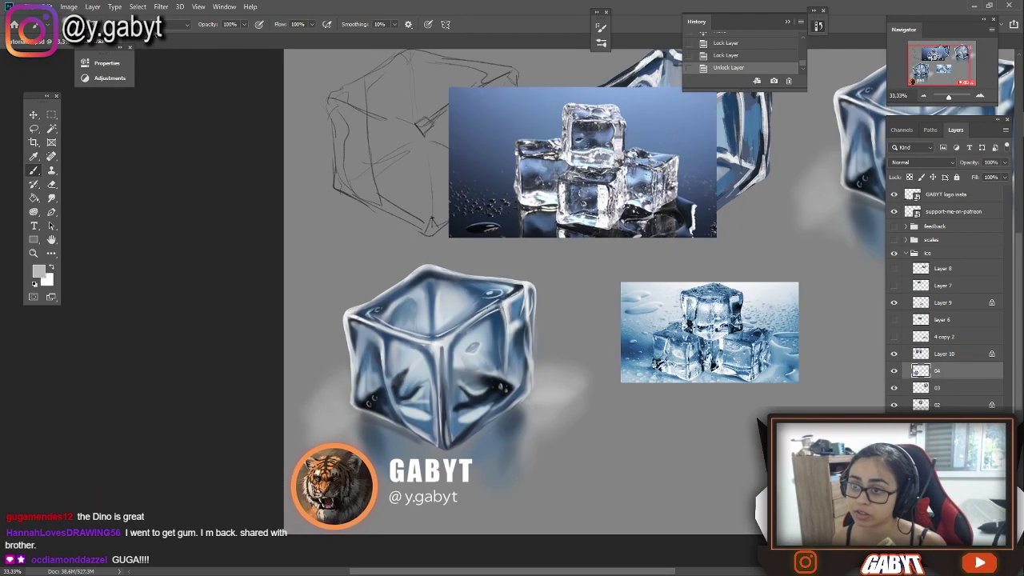
- Choose a light periwinkle blue and brush a brightening glow over the layer 04 cube with an enlarged soft brush
click(35, 274)
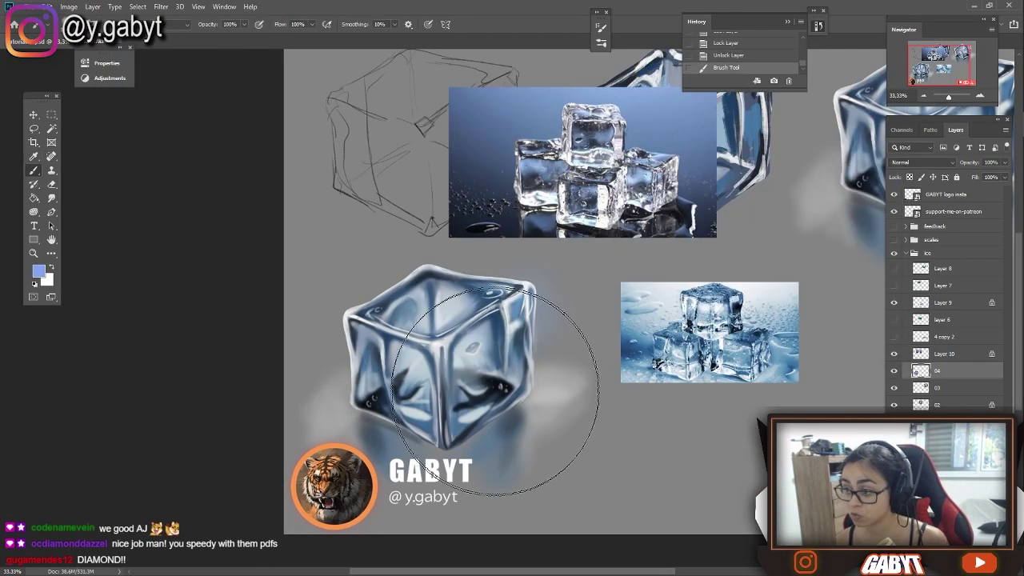
mouse_move(464, 320)
mouse_down()
mouse_move(528, 293)
mouse_move(473, 344)
mouse_move(397, 322)
mouse_up()
key(ctrl+z)
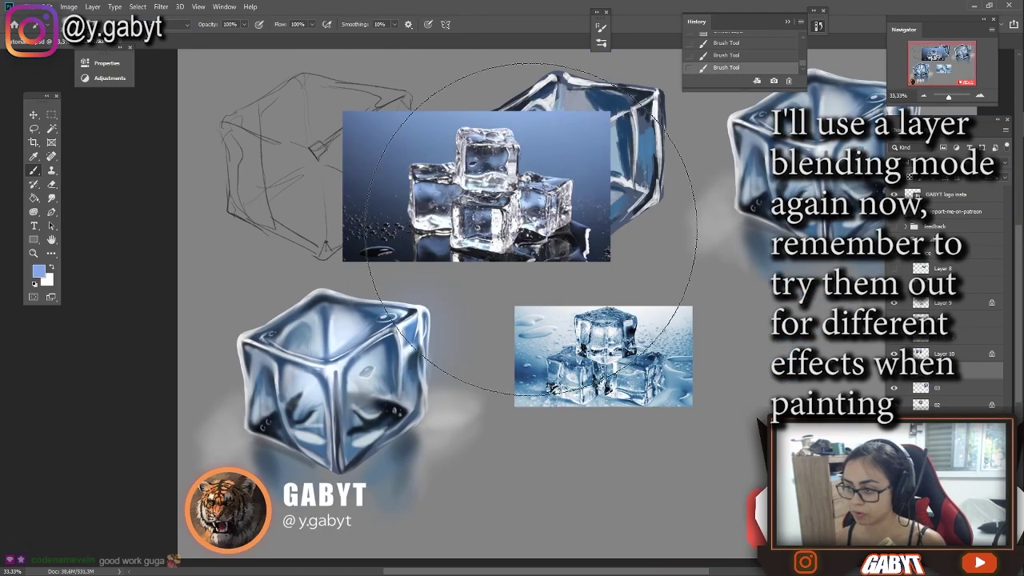
drag(512, 376, 496, 400)
key(bracketright)
key(bracketright)
key(bracketright)
key(bracketright)
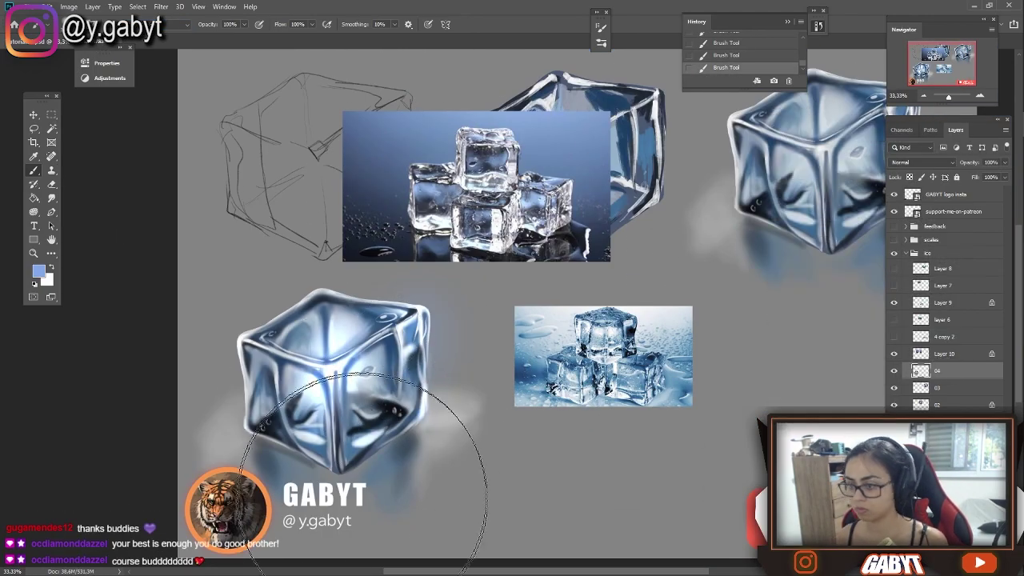
- Try an orange glow over the left-hand side of the layer 04 cube
alt+click(422, 194)
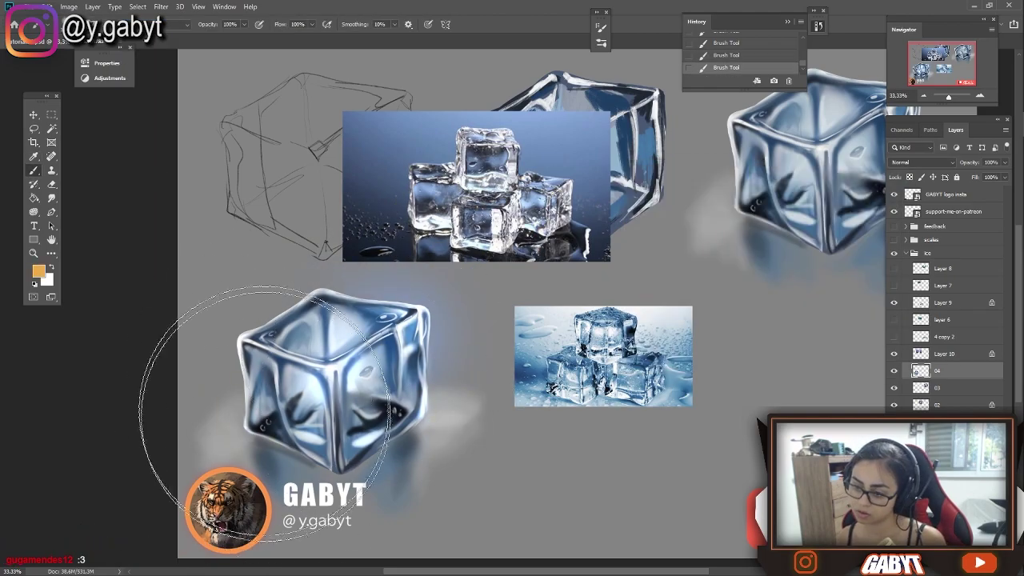
drag(256, 427, 259, 320)
key(ctrl+z)
- Change the foreground color to a bright green and brush a green glow over the layer 04 cube
scroll(464, 278, up, 1)
key(F12)
click(720, 240)
key(Return)
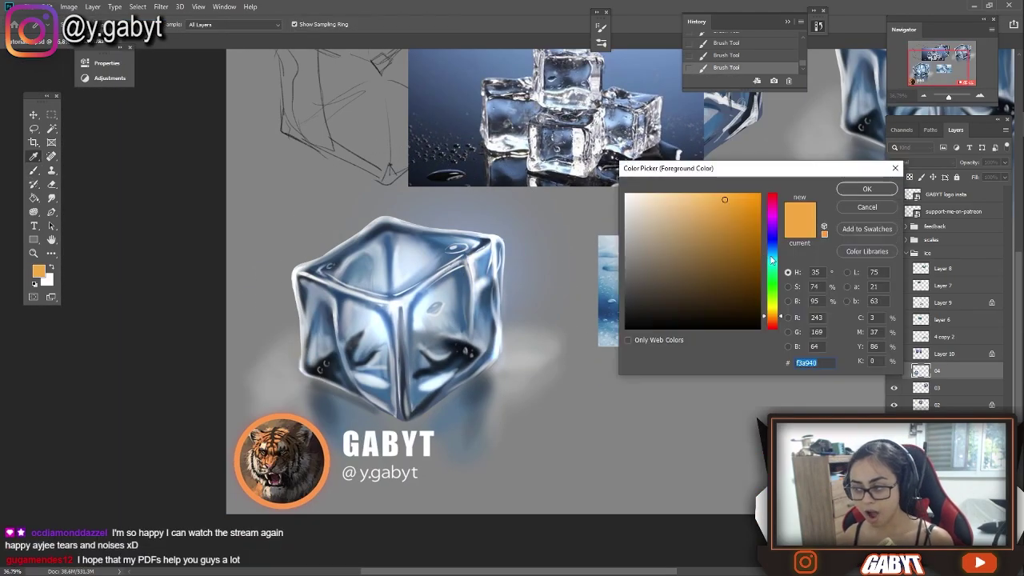
key(F12)
click(704, 256)
key(Return)
drag(448, 384, 368, 416)
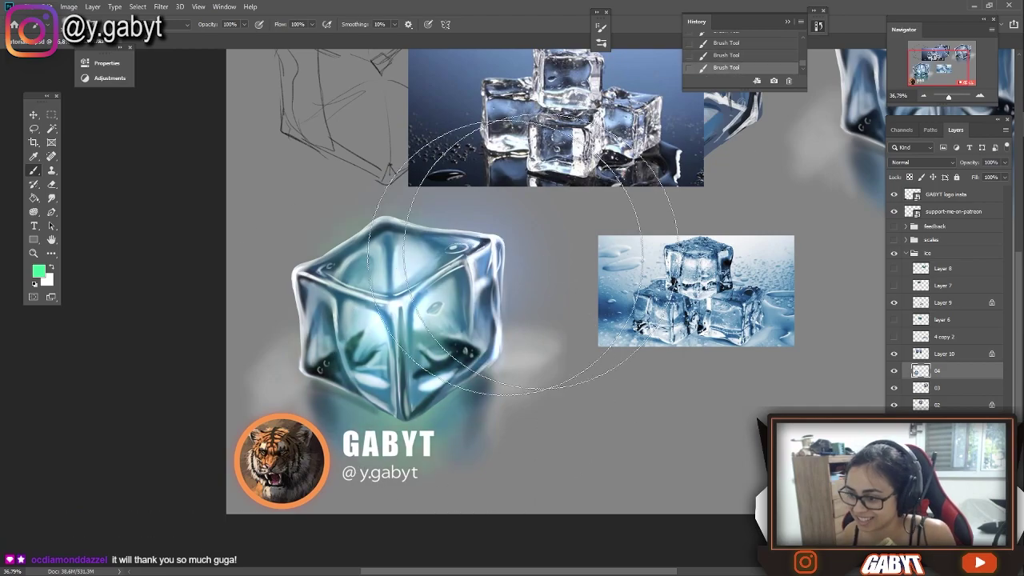
- Choose a darker teal green and tint the lower half and reflection of the layer 04 cube
scroll(484, 309, right, 1)
key(F12)
click(720, 248)
key(Return)
scroll(360, 320, up, 1)
- Lock layer 04's transparent pixels and glaze dark blue over the lower part of the cube
key(/)
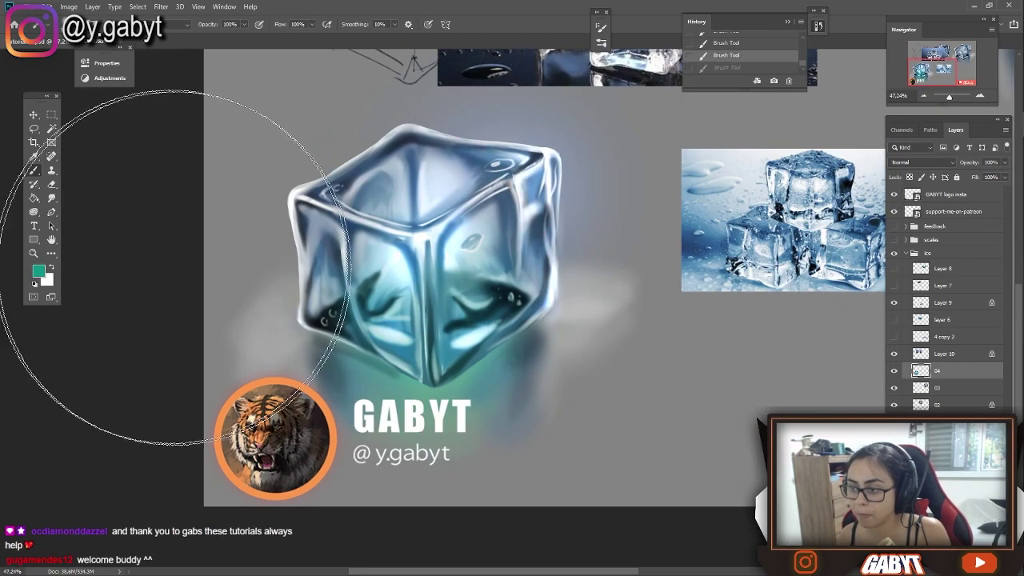
scroll(360, 320, down, 3)
drag(376, 340, 412, 364)
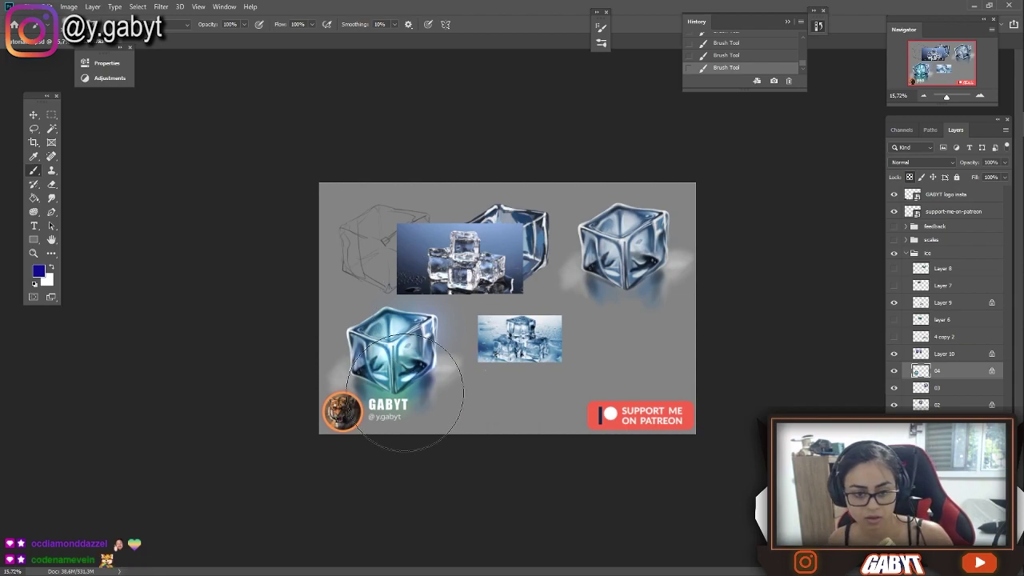
key(alt+Tab)
key(alt+Tab)
key(alt+Tab)
key(alt+Tab)
key(alt+ctrl+i)
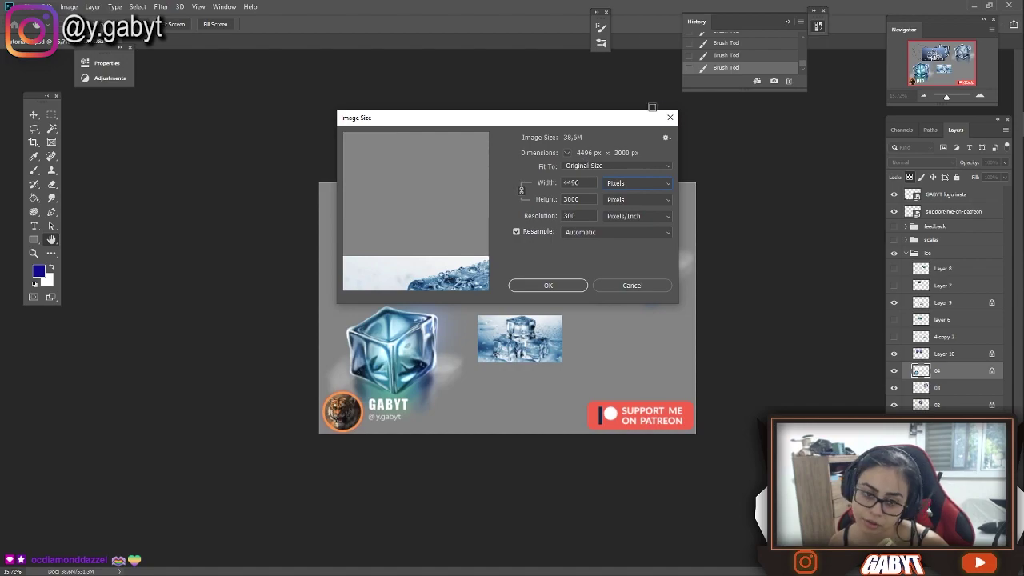
click(671, 118)
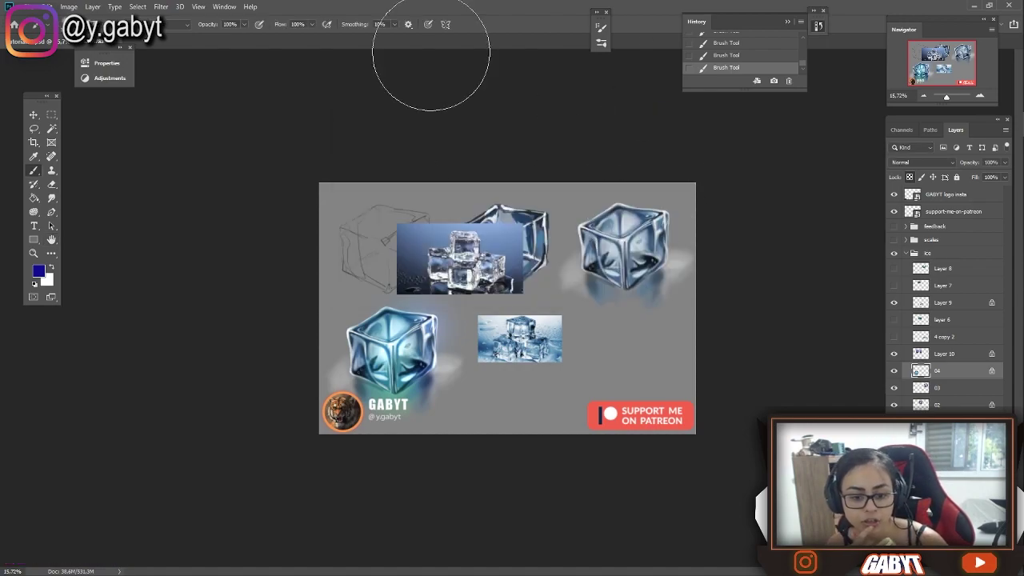
- Undo the last dark blue glaze, change the brush's blend mode and glaze blue over the layer 04 cube's faces
key(ctrl+plus)
key(ctrl+plus)
key(ctrl+z)
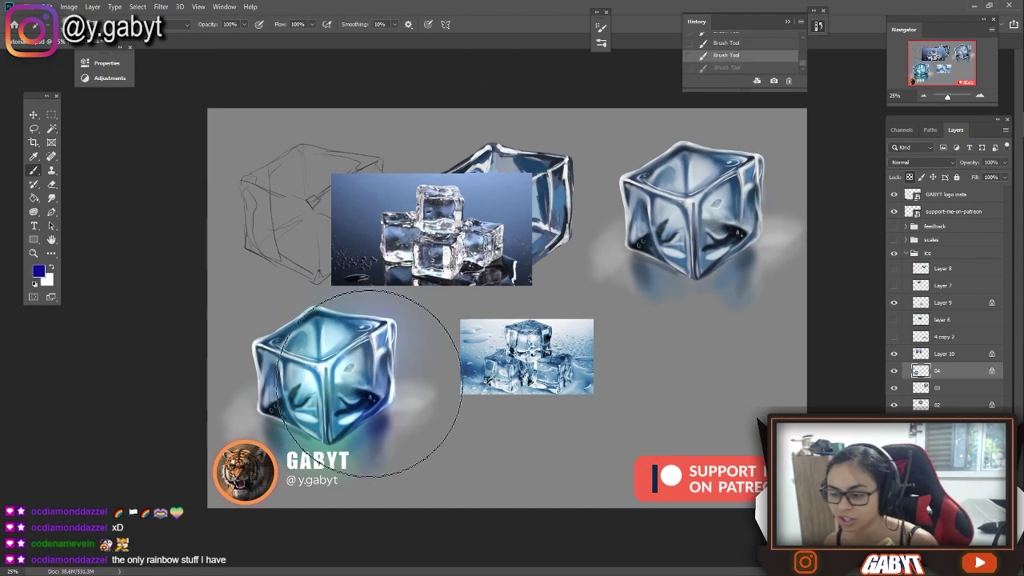
click(164, 24)
click(124, 112)
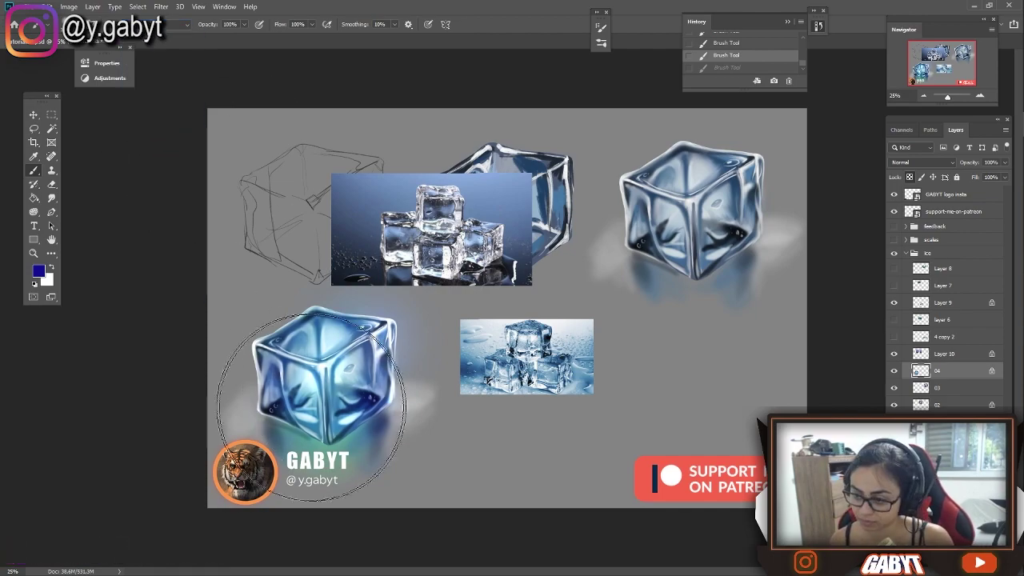
drag(325, 366, 336, 447)
key(3)
key(ctrl+z)
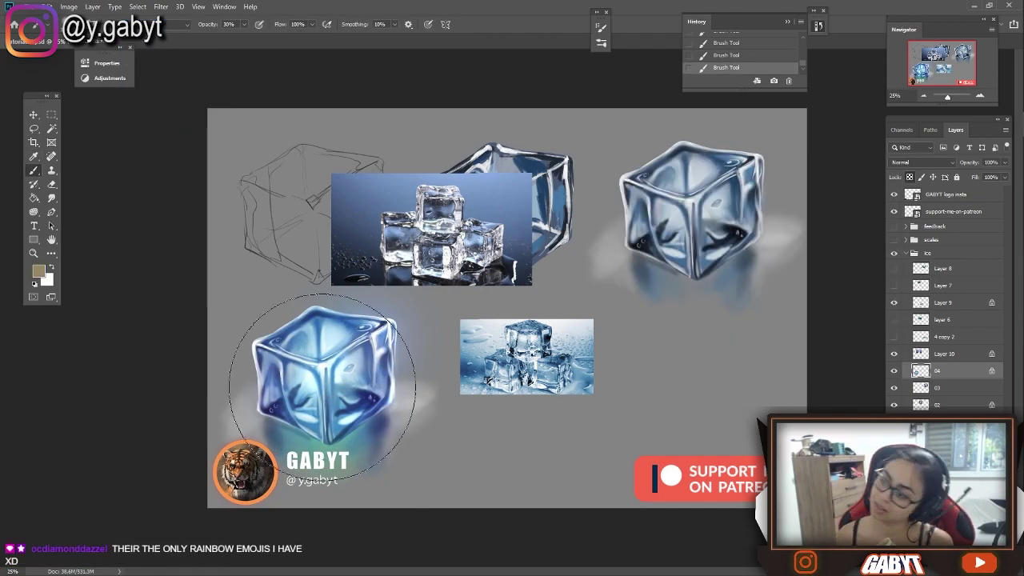
- Unlock layer 04's transparent pixels and try a tan glow around the cube at 90% brush opacity
key(9)
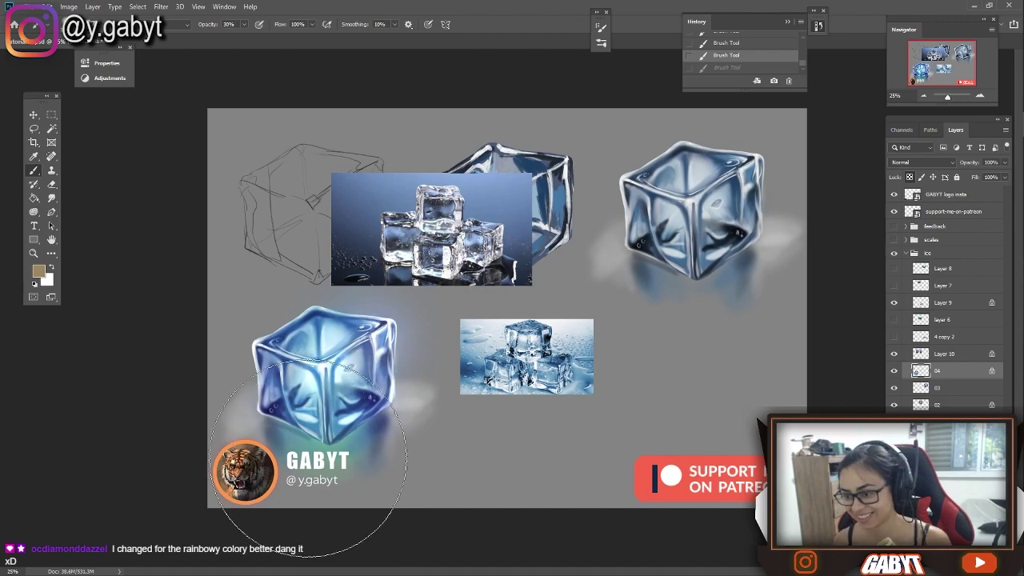
key(slash)
drag(356, 324, 382, 345)
key(ctrl+z)
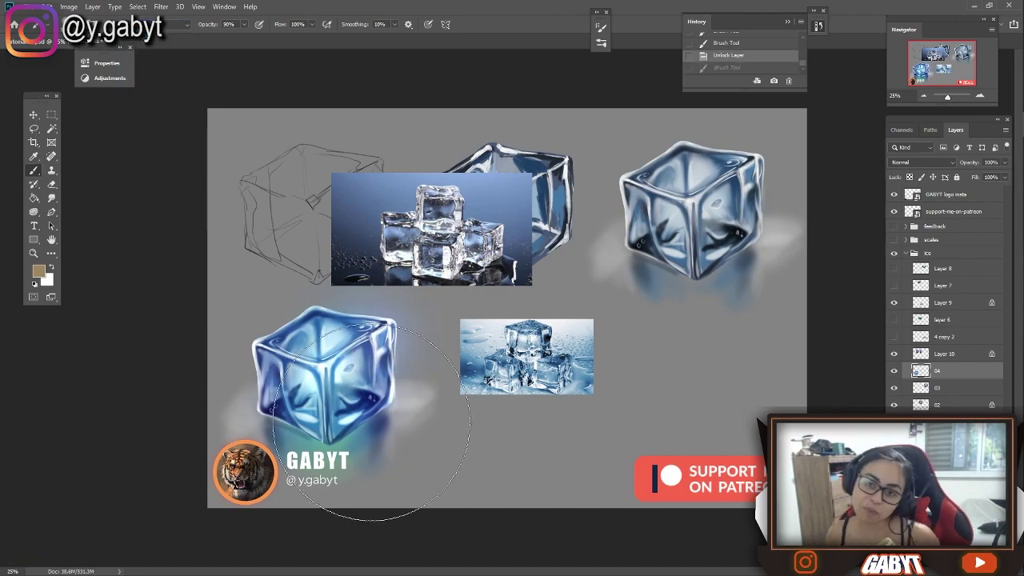
- Brush a light blue glow at the layer 04 cube's upper-right corner and draw a white light ray out of it
click(38, 272)
key(Return)
click(400, 352)
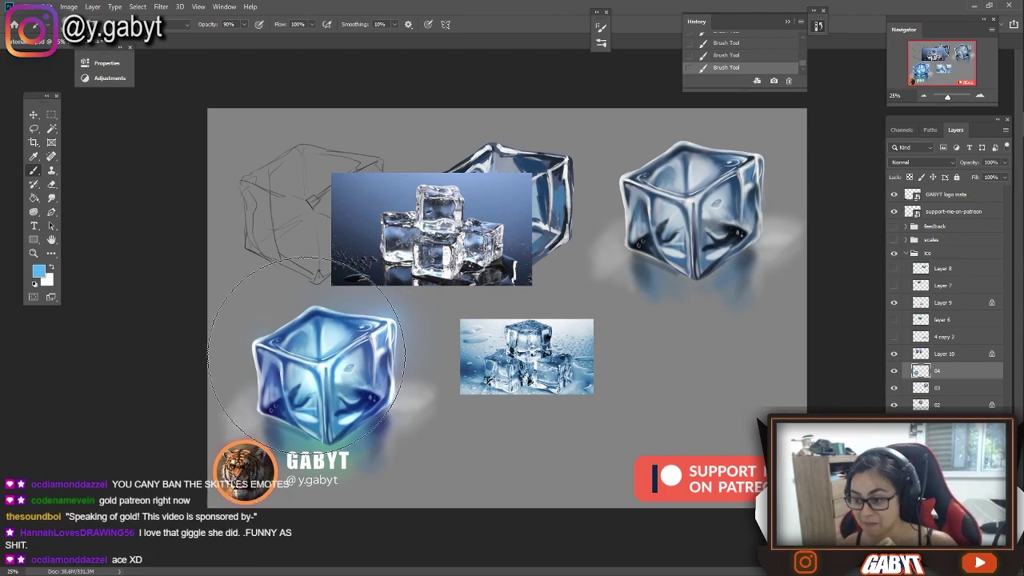
key(ctrl+z)
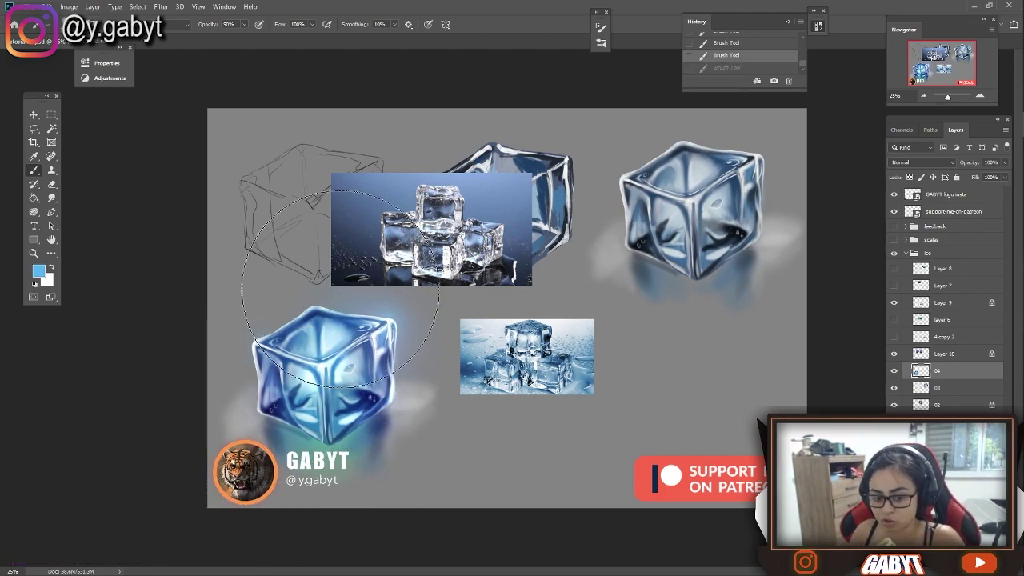
key(x)
drag(396, 320, 476, 308)
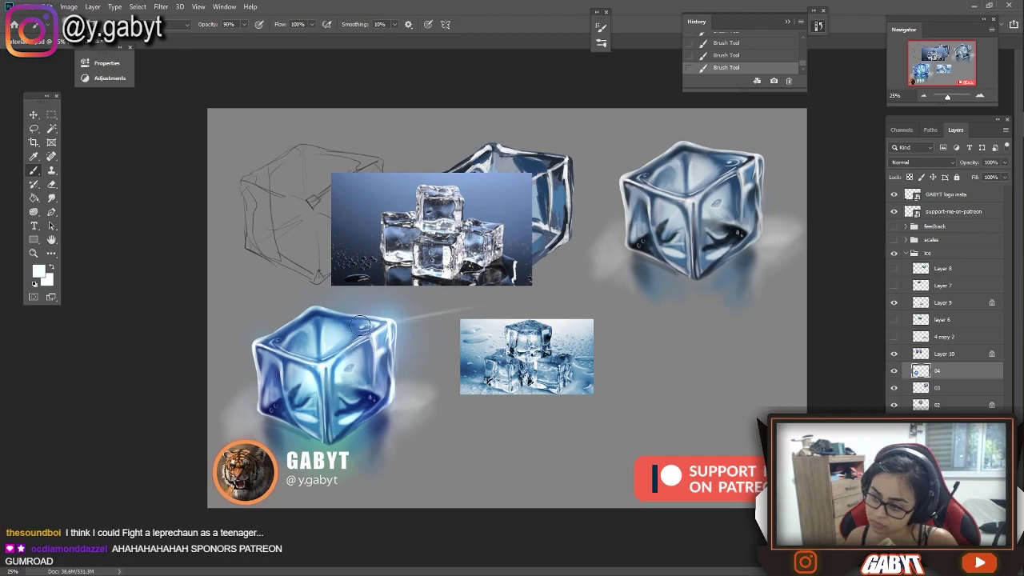
key(ctrl+plus)
key(ctrl+plus)
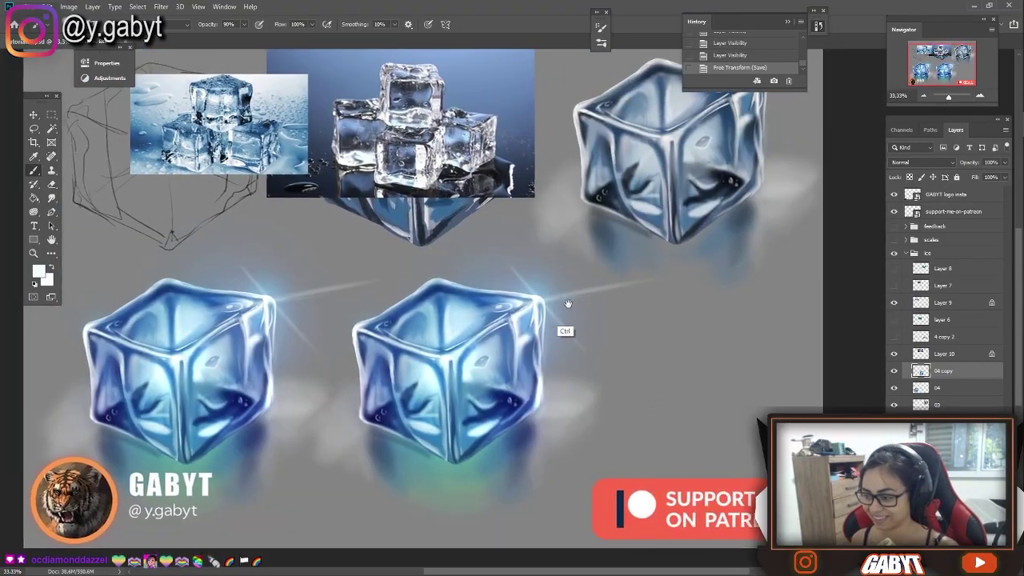
- On layer 04 copy, brush white rim light along the cube's right and lower edges and blend it with the Smudge tool
scroll(565, 233, up, 1)
scroll(594, 289, up, 1)
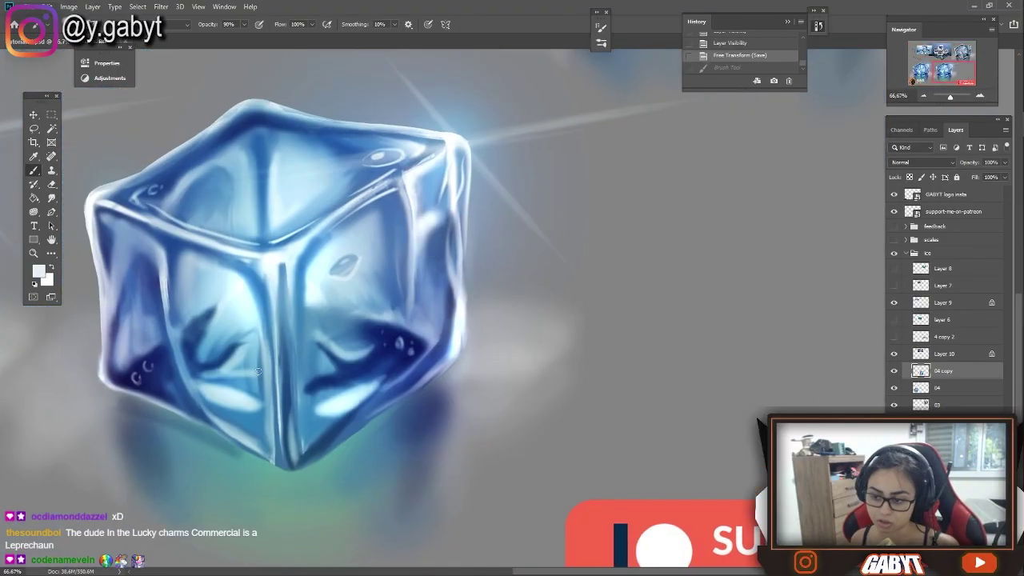
drag(466, 244, 458, 362)
drag(316, 469, 376, 354)
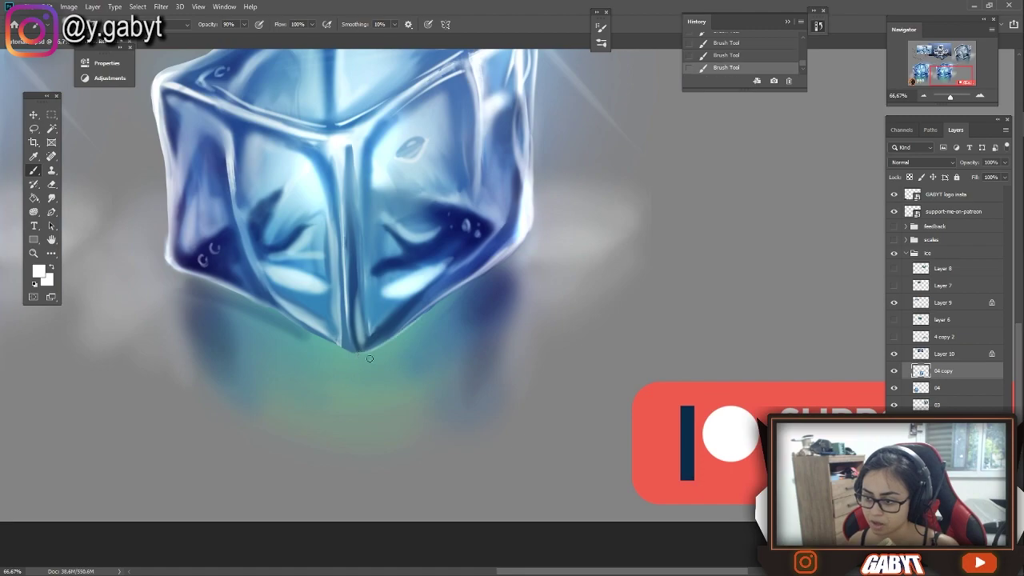
key(r)
drag(381, 147, 436, 306)
key(b)
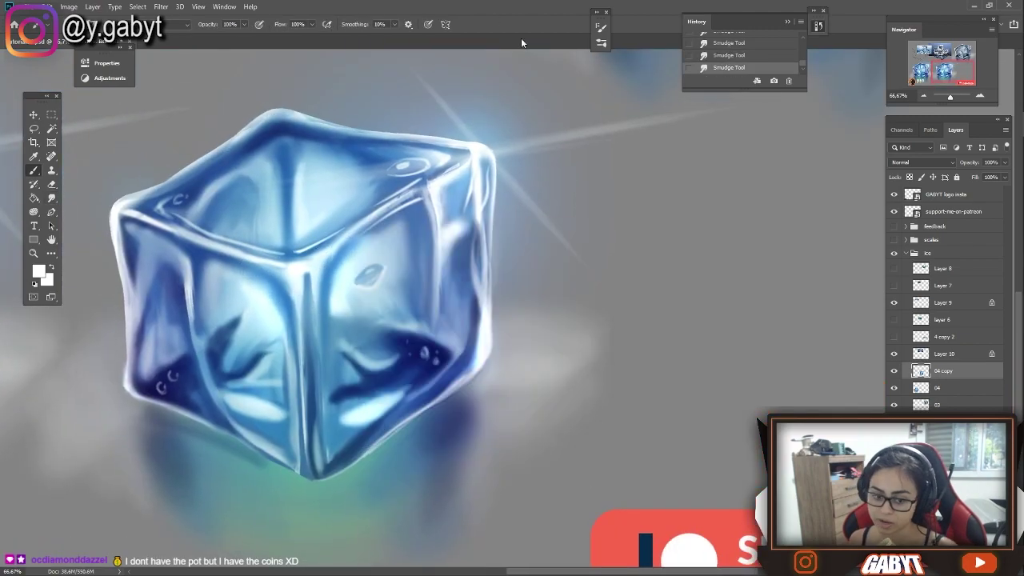
- Paint small white droplets and highlights near the 04 copy cube's left corner and on its right face
drag(507, 236, 504, 260)
drag(544, 228, 603, 274)
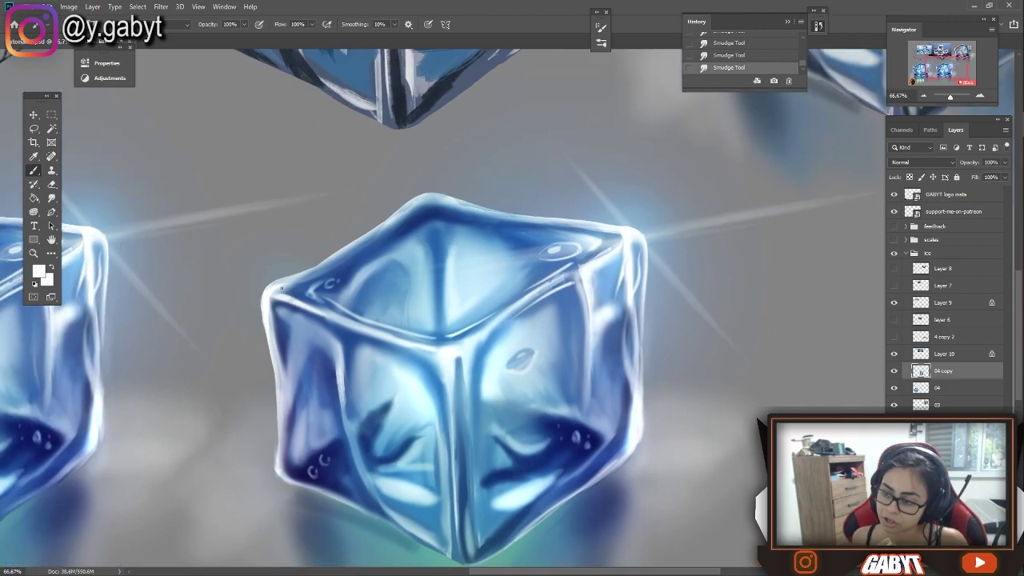
click(432, 252)
key(ctrl+z)
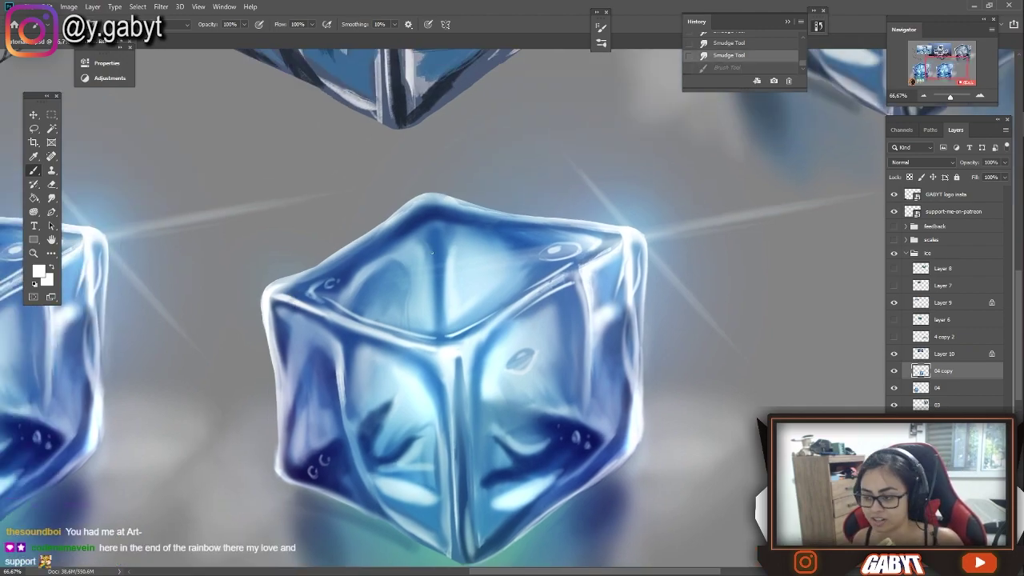
drag(322, 300, 309, 272)
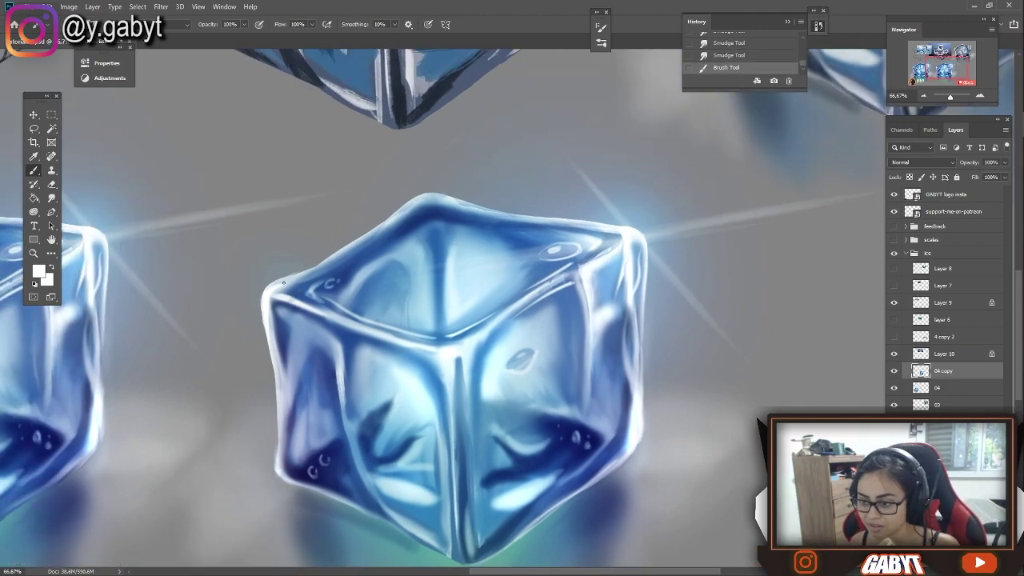
drag(429, 197, 353, 114)
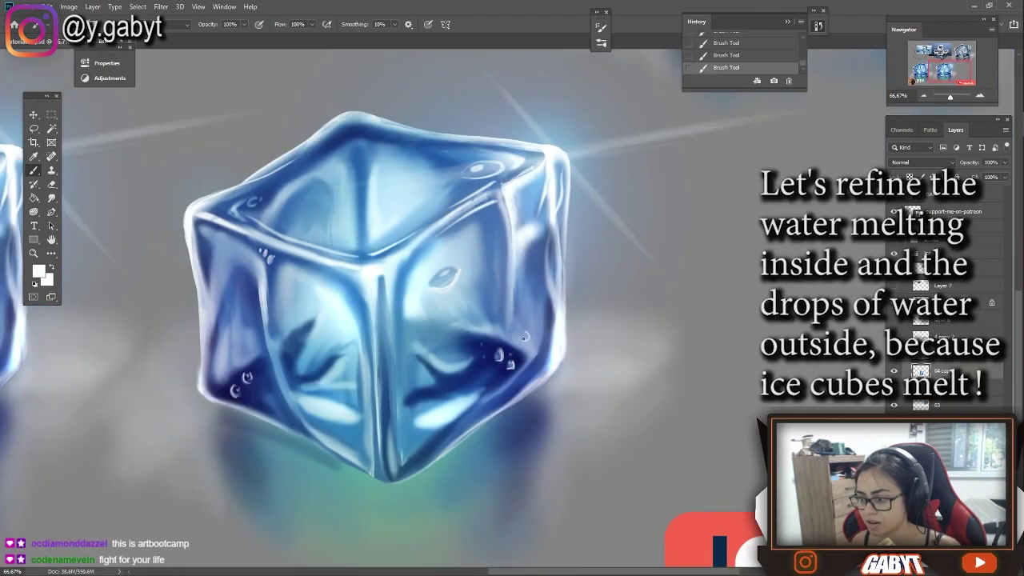
- Paint a water drip down the outside of the cube's right edge and thin puddle outlines on the ground at both sides
drag(566, 240, 573, 263)
drag(229, 408, 190, 420)
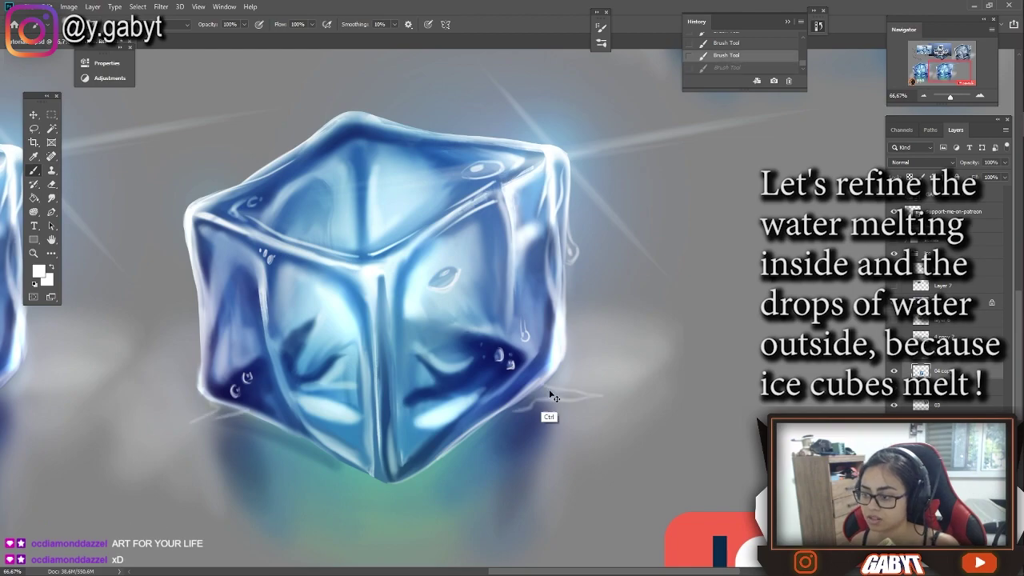
drag(588, 392, 512, 410)
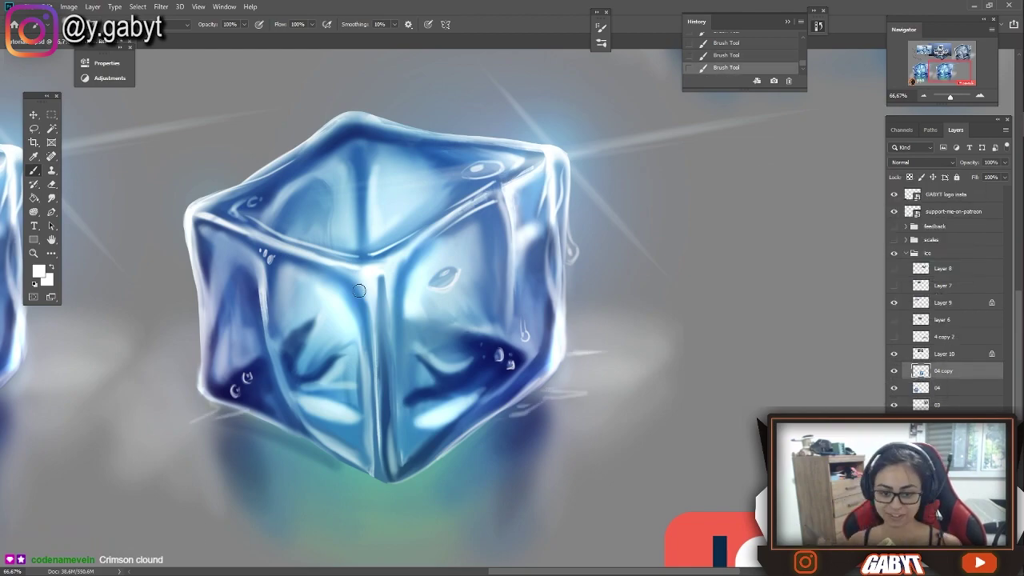
- Brighten the 04 copy cube's front corner and the inside of its top face with soft white strokes
drag(359, 290, 391, 316)
drag(307, 274, 369, 274)
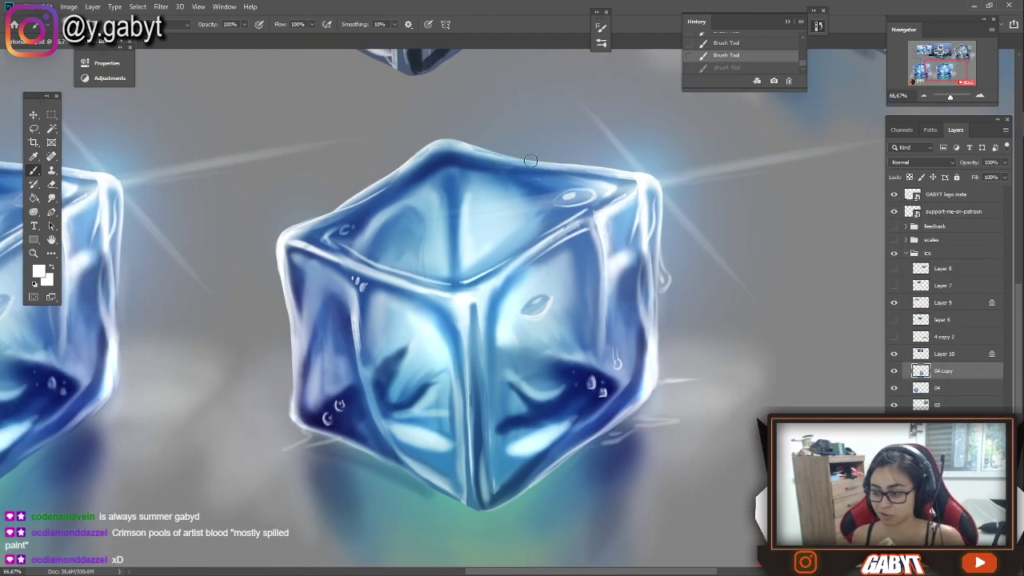
scroll(481, 152, down, 2)
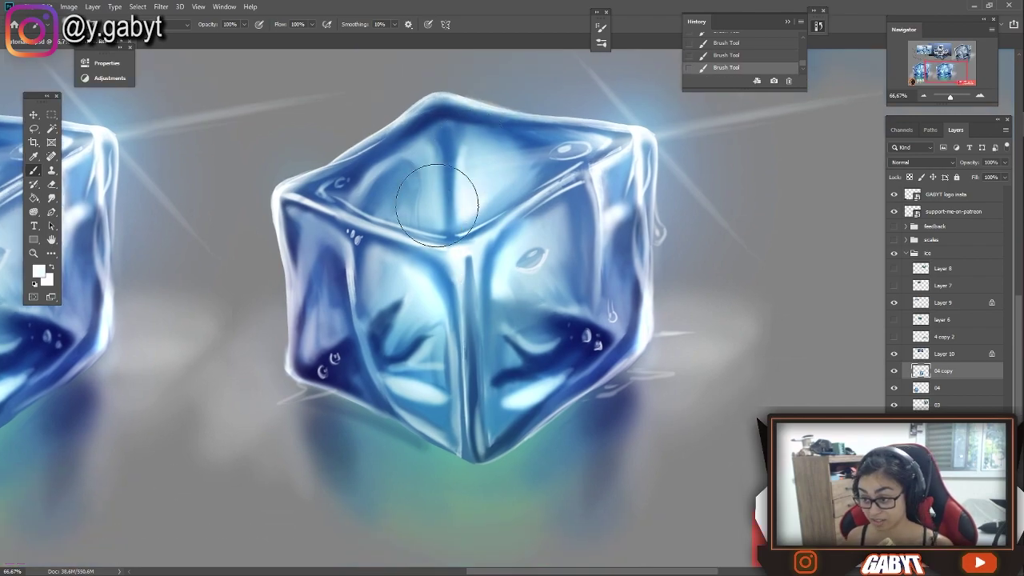
key(ctrl+z)
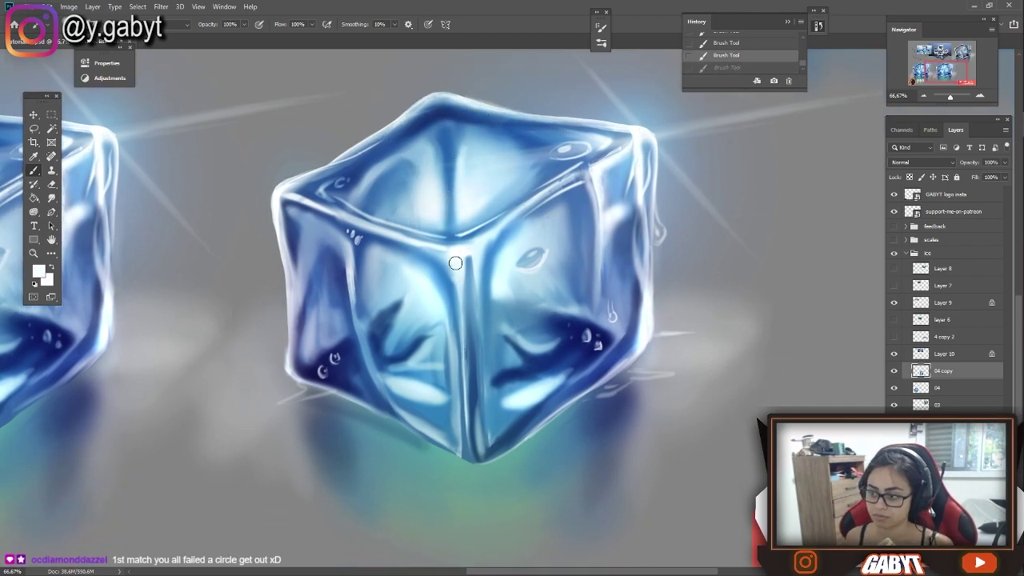
key(ctrl+shift+z)
- Sample a dark navy from the cube's lower-left area and darken the rear rim of its top face
scroll(438, 444, down, 3)
scroll(438, 443, up, 2)
alt+click(439, 444)
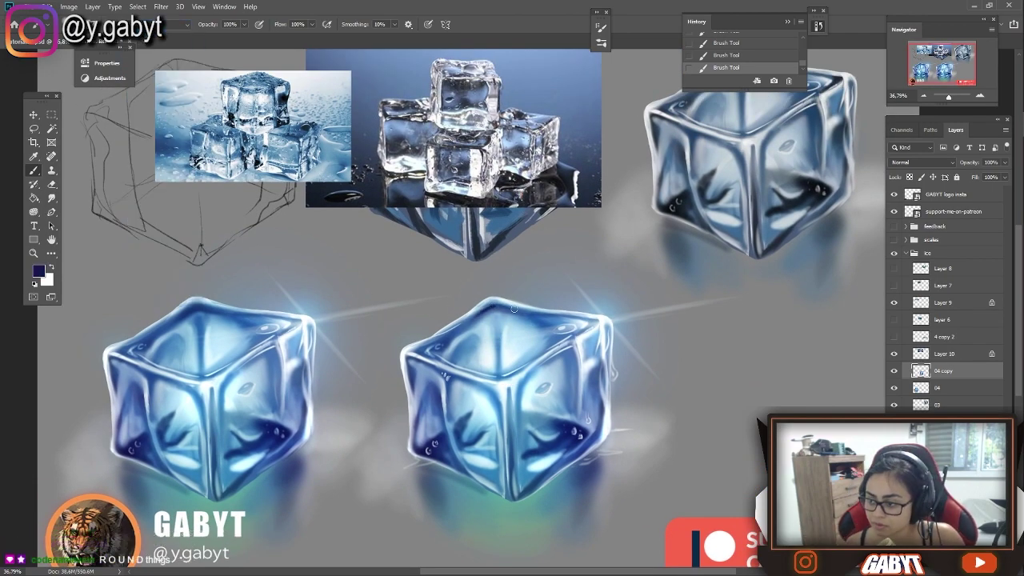
key(alt)
scroll(484, 299, up, 1)
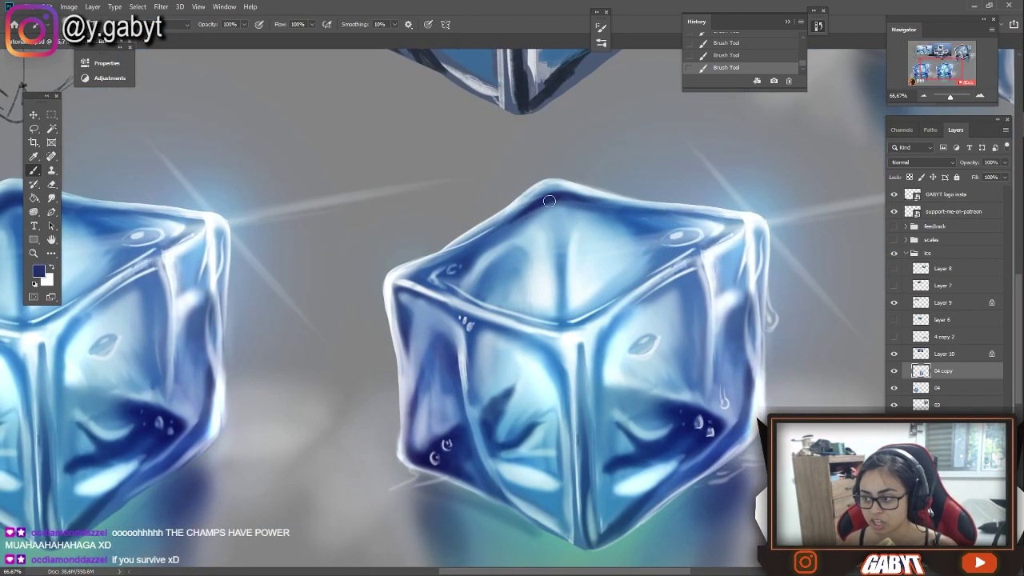
scroll(575, 222, up, 1)
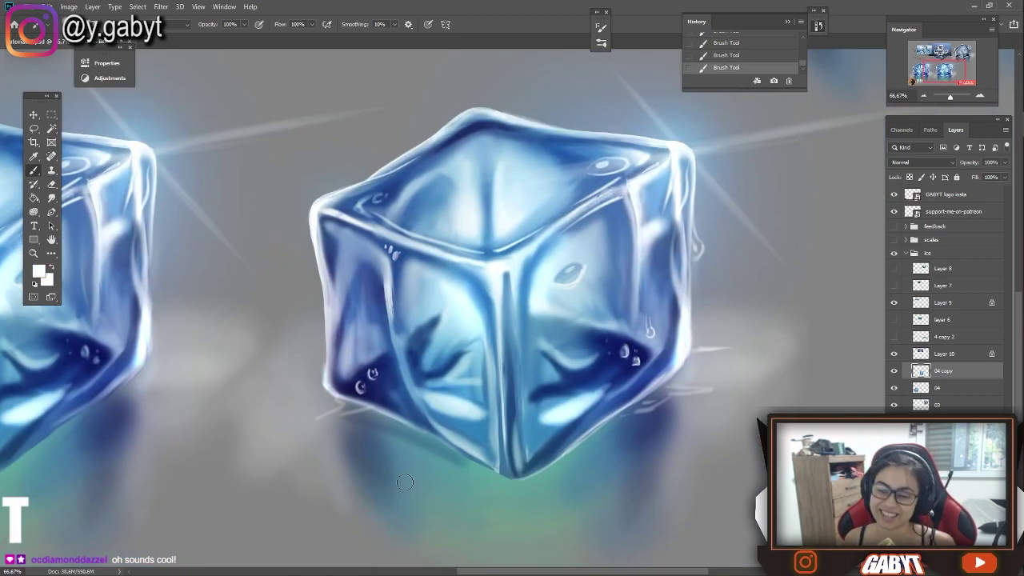
- Add a white water drip on the 04 copy cube's left face and sample a light blue from the cube
drag(363, 249, 267, 223)
alt+click(449, 230)
key(ctrl+0)
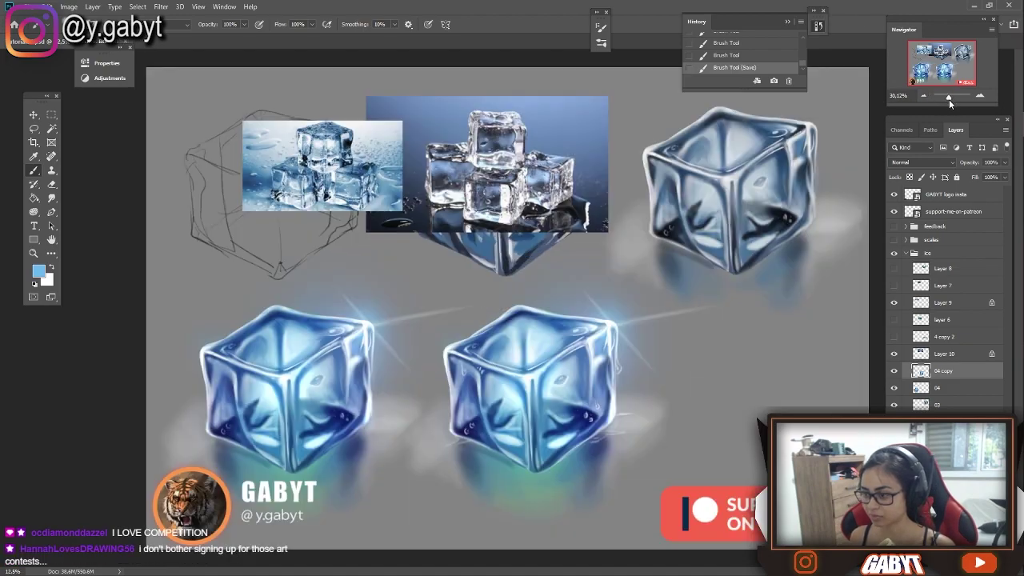
drag(948, 97, 950, 97)
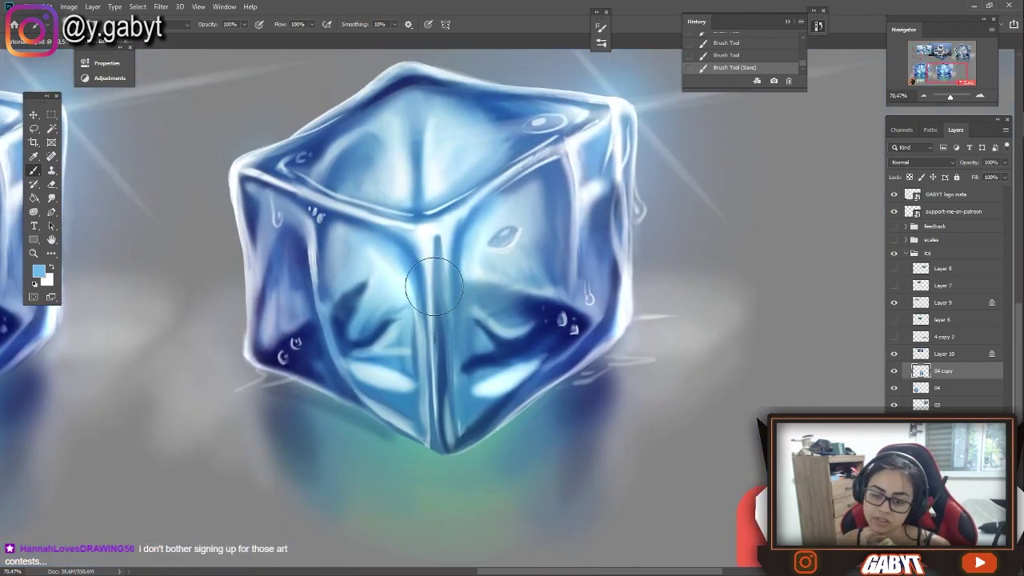
- Sample a lavender tone and softly tint the area around the bubbles at the 04 copy cube's lower left
drag(433, 288, 537, 312)
alt+click(539, 333)
drag(648, 352, 663, 382)
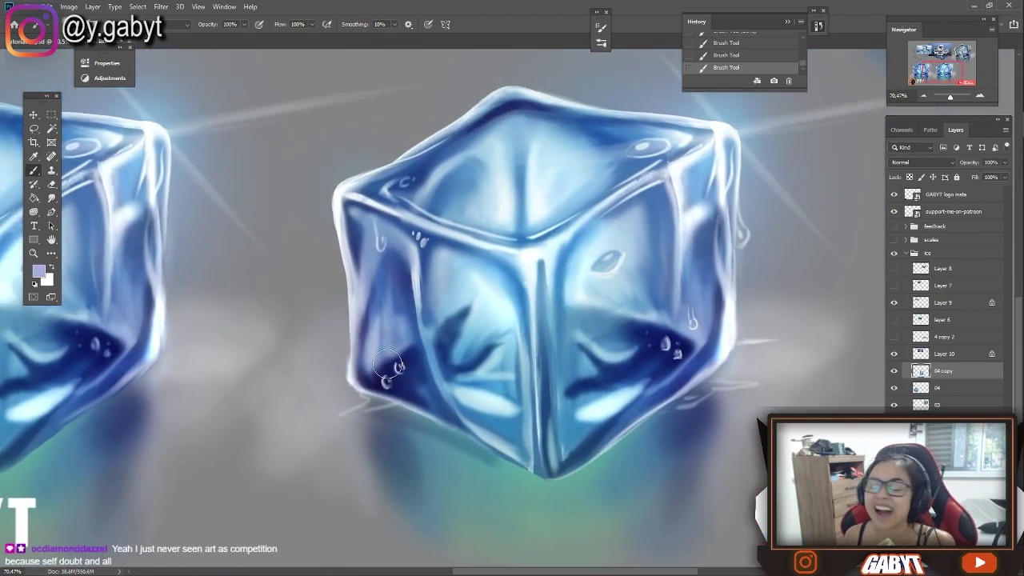
drag(950, 97, 949, 95)
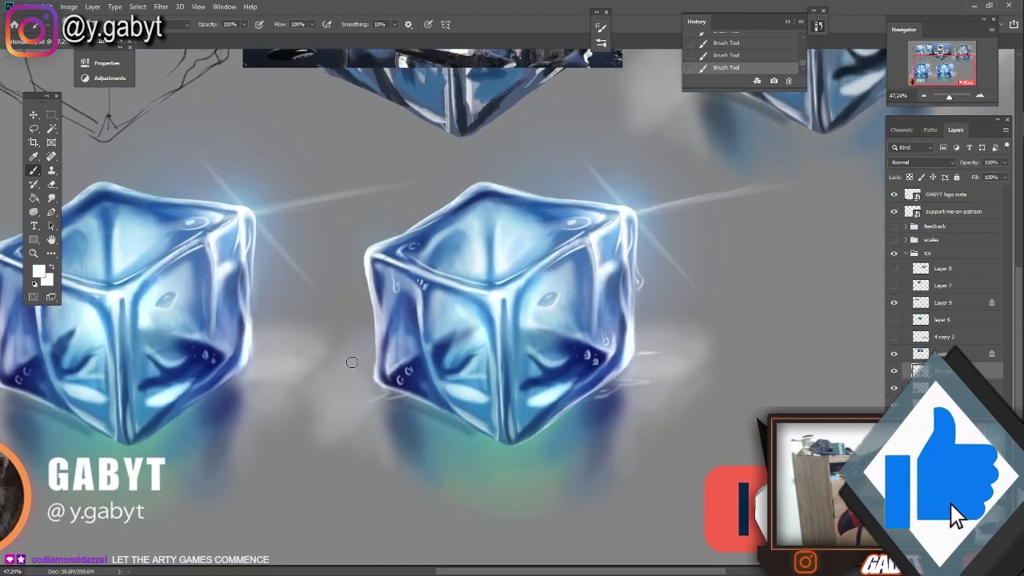
- Strengthen the white light ray at the cube's upper-right corner and add small bubbles on the top and right faces
drag(347, 359, 324, 363)
key(ctrl+z)
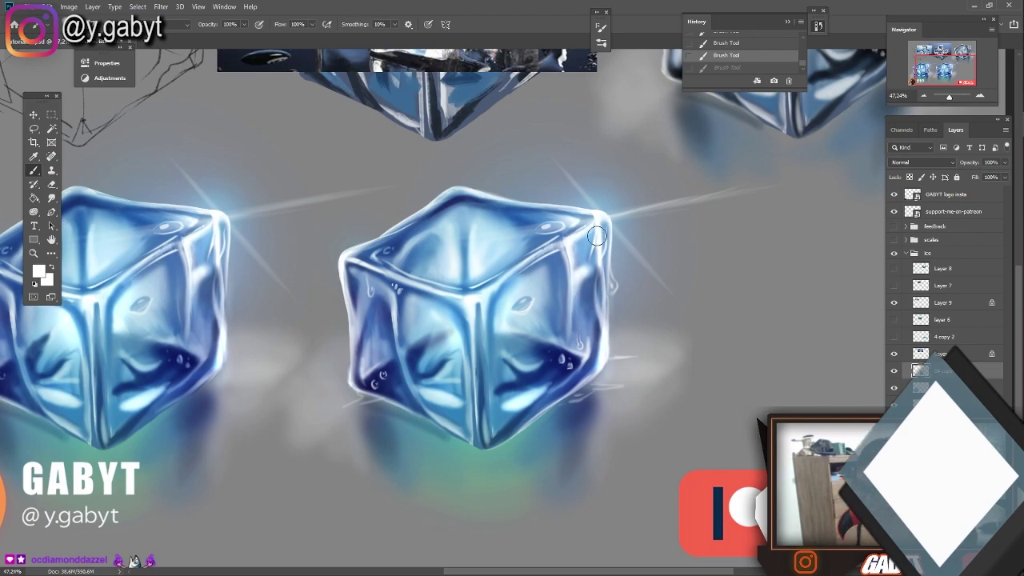
mouse_move(471, 237)
mouse_down()
mouse_move(487, 237)
mouse_move(423, 221)
mouse_up()
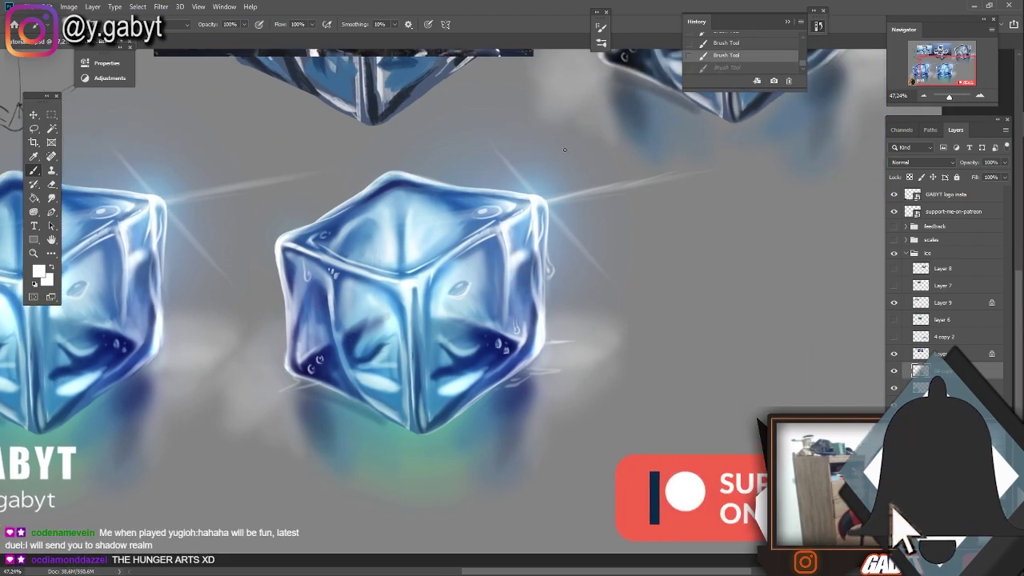
key(ctrl+plus)
key(ctrl+plus)
key(ctrl+shift+z)
drag(337, 121, 442, 154)
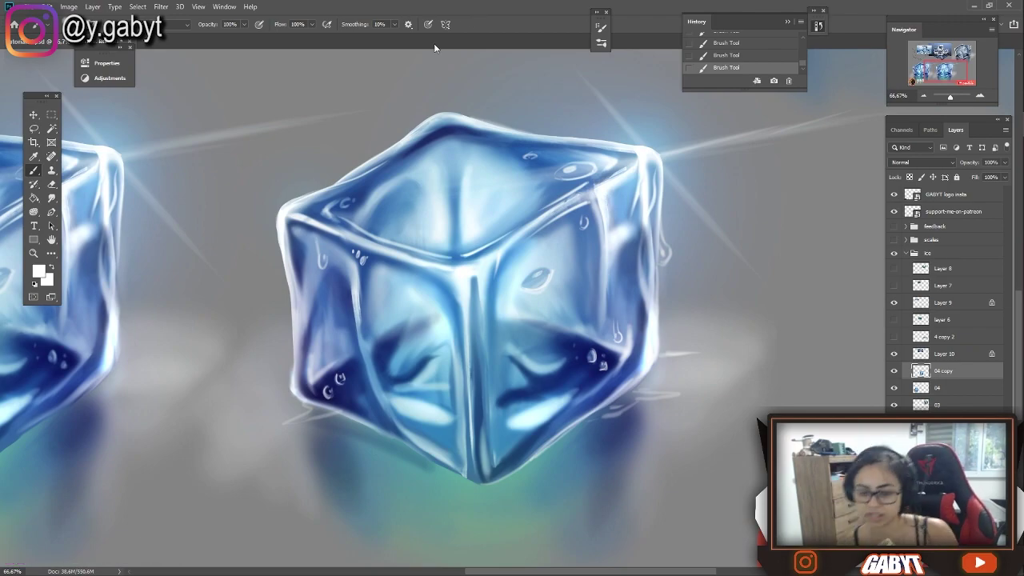
drag(951, 96, 951, 97)
drag(409, 346, 316, 259)
- Sample a medium blue from the cube, enlarge the brush and refine the interior shading and the drip on the right edge
alt+click(577, 349)
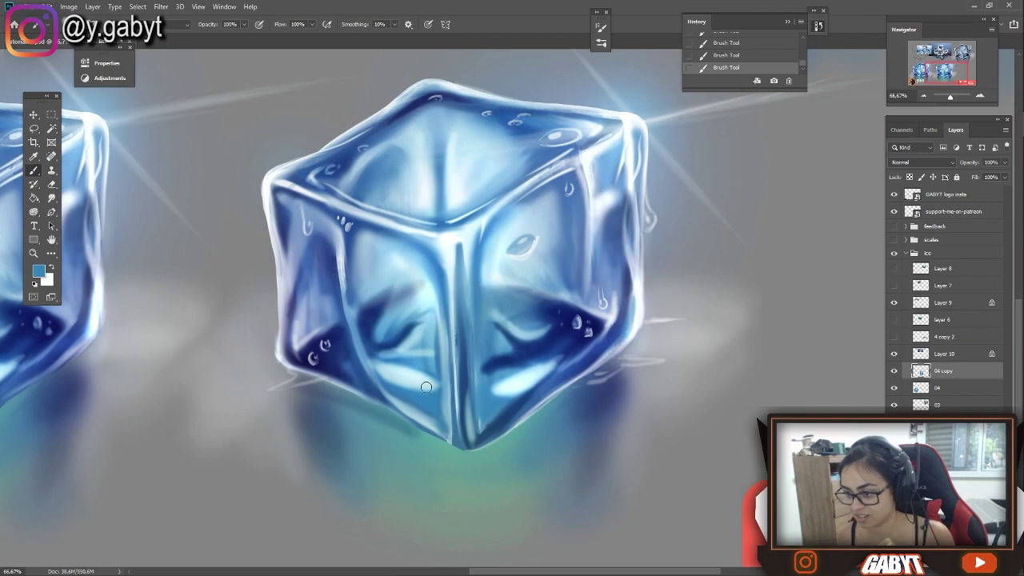
key(bracketright)
key(bracketright)
key(bracketright)
key(bracketright)
key(bracketright)
key(bracketright)
drag(526, 206, 474, 170)
key(h)
drag(608, 160, 697, 168)
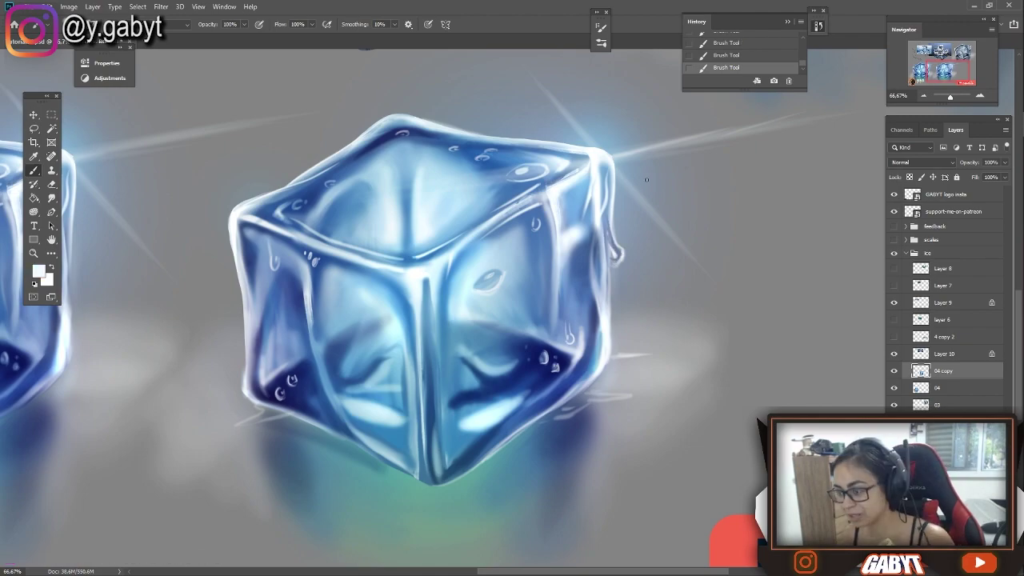
- Sample a dark blue from the cube's top face, touch up the 04 copy cube with it and undo the last stroke
key(ctrl+z)
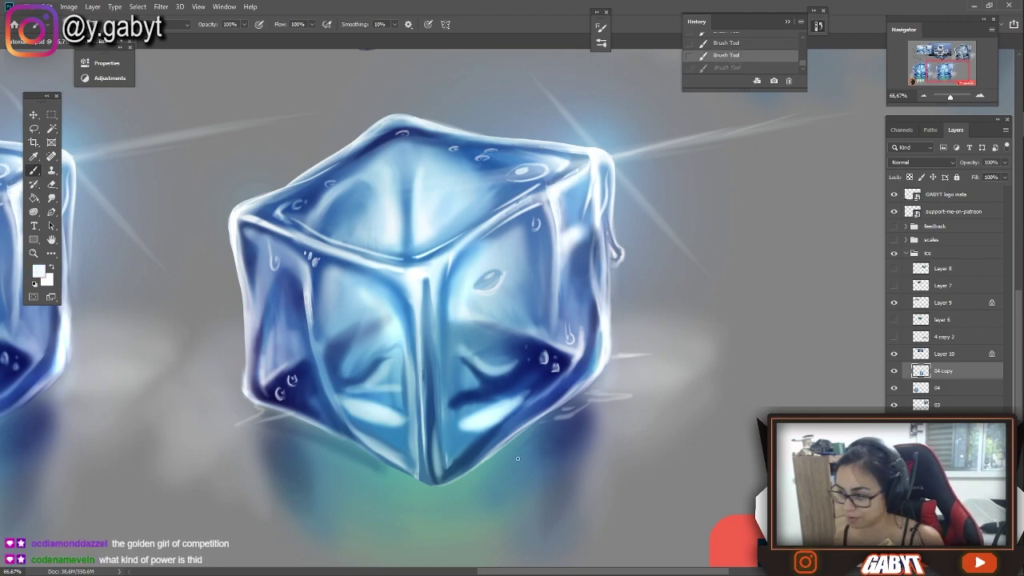
drag(518, 459, 619, 490)
key(ctrl+shift+z)
alt+click(510, 133)
drag(704, 203, 464, 192)
mouse_move(951, 98)
mouse_down()
mouse_move(932, 96)
mouse_move(947, 96)
mouse_up()
key(x)
key(x)
key(ctrl+z)
click(924, 97)
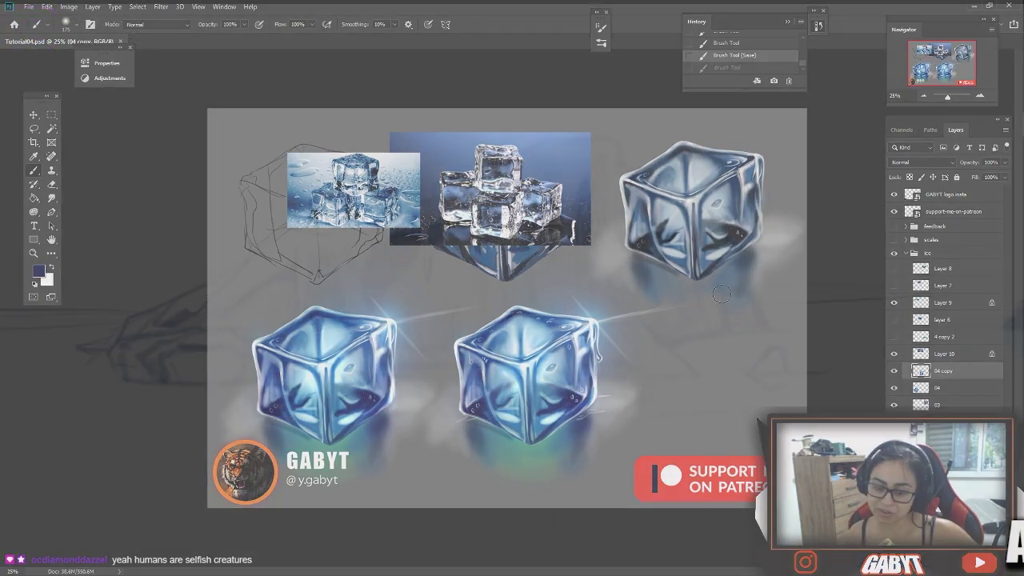